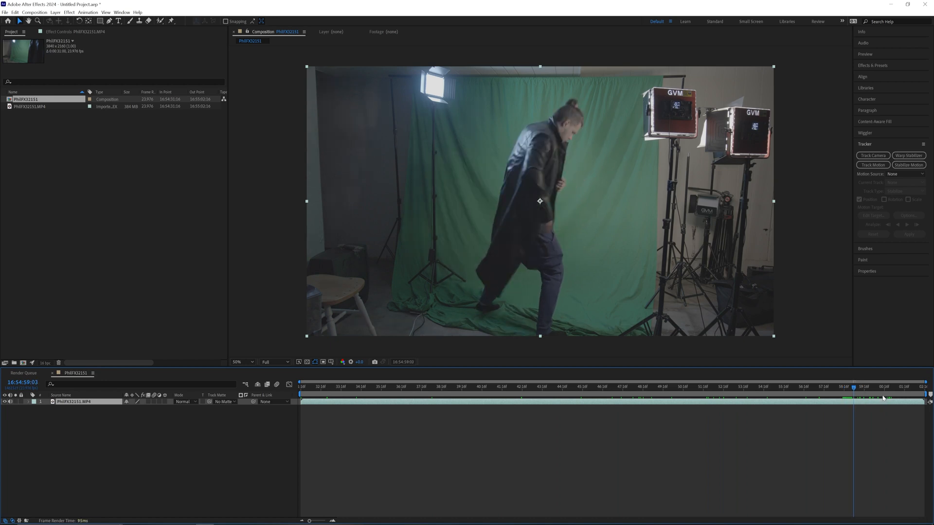
- Trim the footage layer down to the wanted section and move it to the start of the composition
key("ctrl+shift+d")
key("Delete")
left_click_drag(853, 387, 341, 387)
key("alt+bracketleft")
left_click(301, 387)
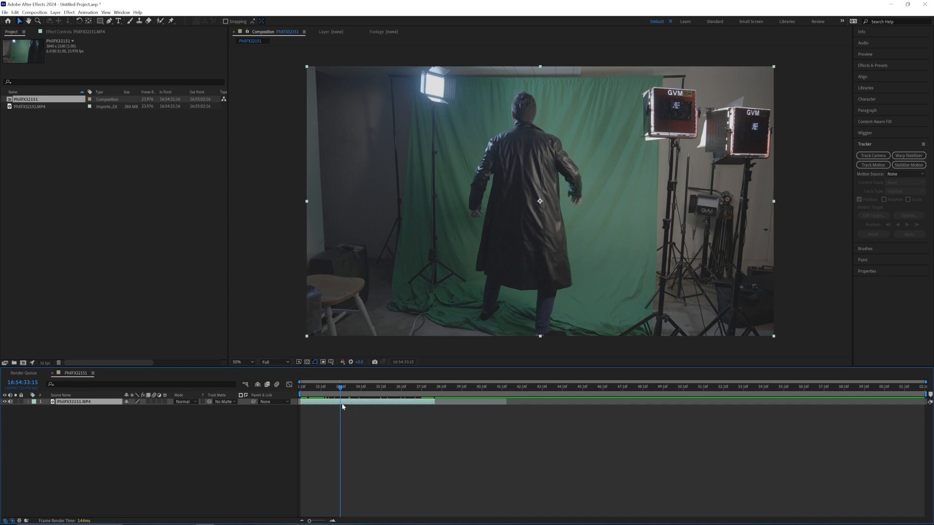
- End the work area at the end of the shortened clip, at 16:54:38:07, and trim the composition to it
key("ctrl+shift+d")
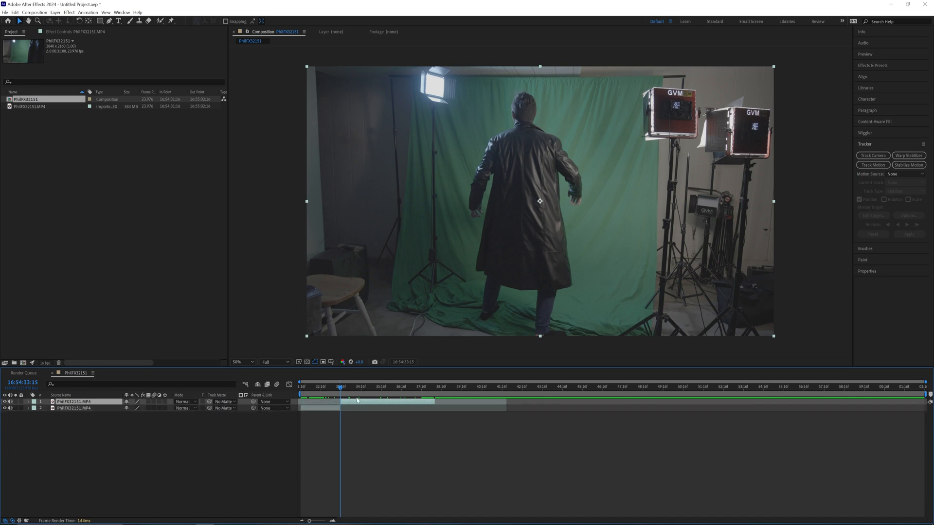
left_click_drag(479, 392, 435, 386)
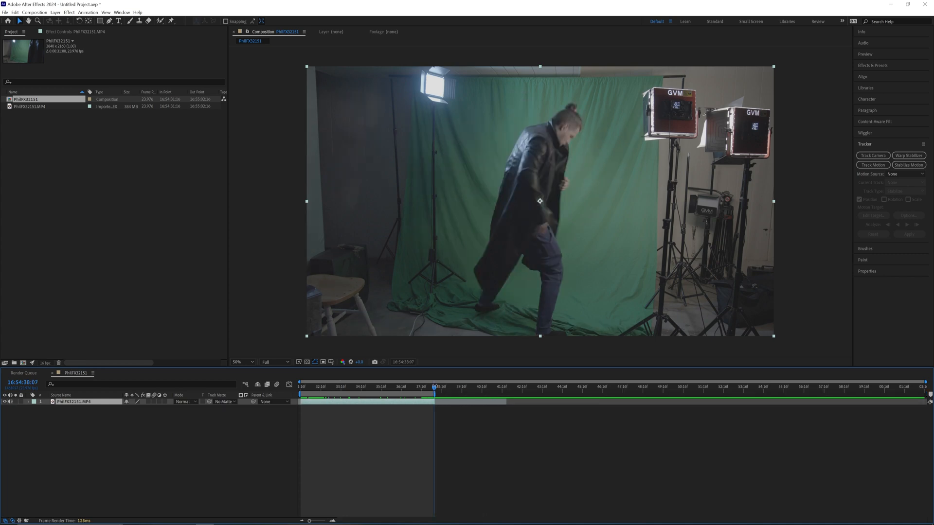
right_click(433, 390)
left_click(462, 414)
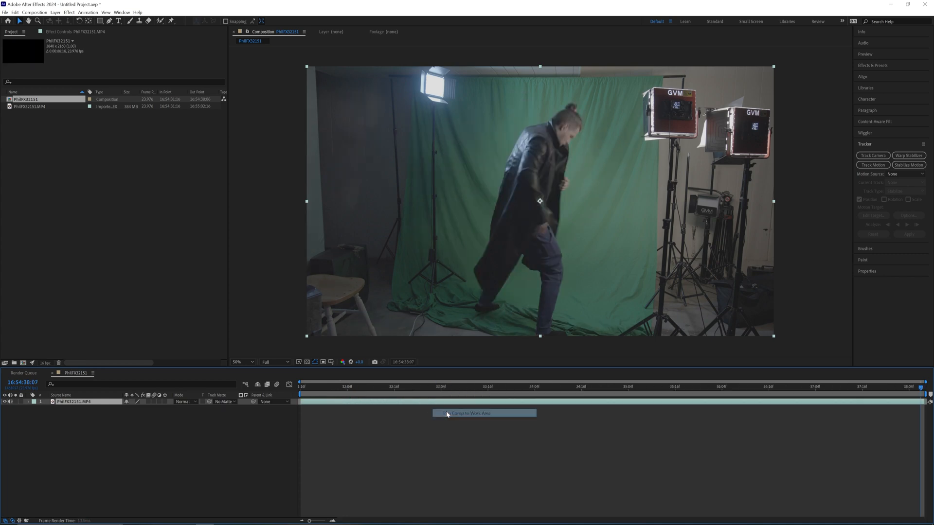
- Duplicate the footage layer and add contrast to the top copy with an S-shaped RGB Curves adjustment
left_click_drag(302, 385, 585, 382)
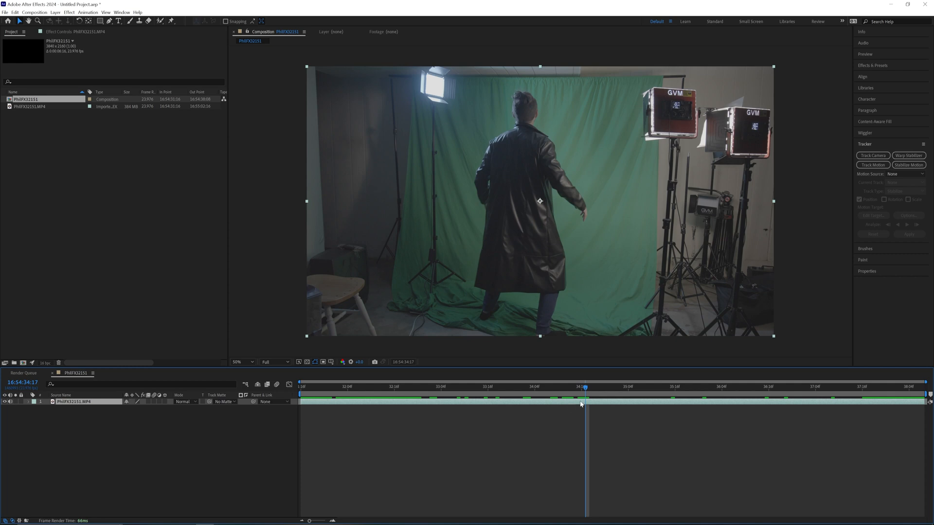
key("ctrl+d")
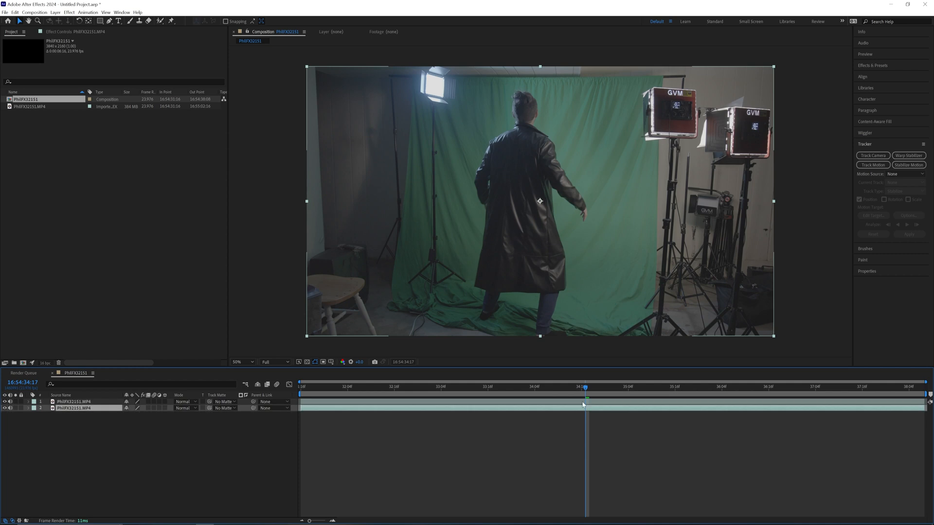
right_click(583, 404)
mouse_move(614, 298)
mouse_move(729, 371)
mouse_move(680, 386)
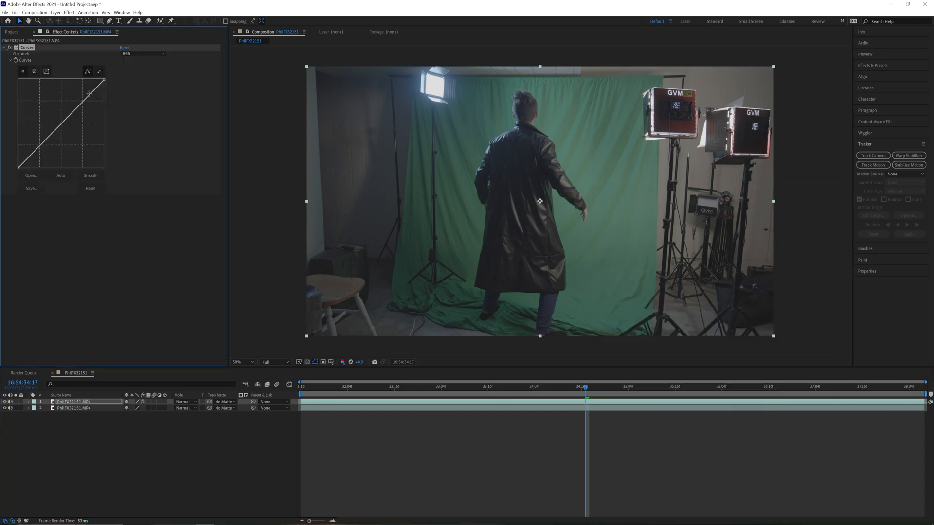
left_click_drag(77, 107, 75, 92)
mouse_move(44, 125)
left_mouse_down()
mouse_move(52, 149)
mouse_move(42, 141)
left_mouse_up()
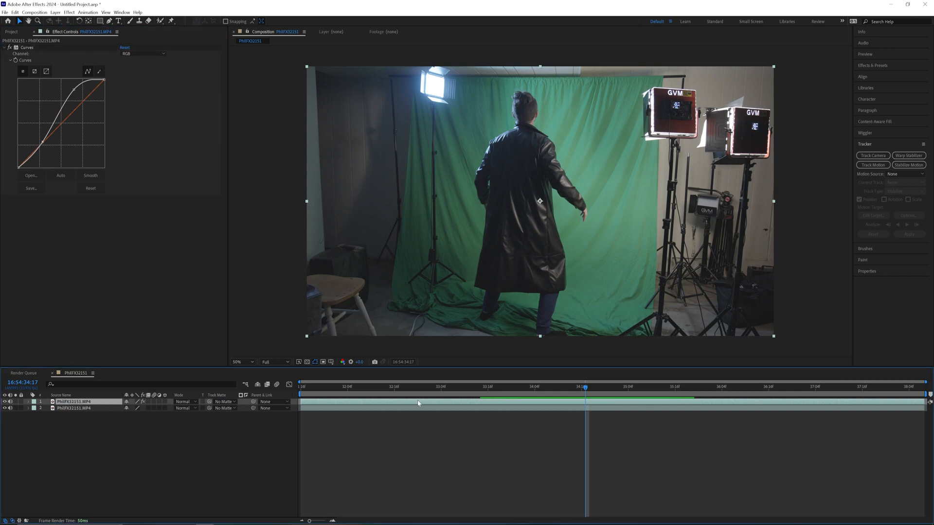
- Apply Keylight (1.2) to the top footage layer and sample the green backdrop beside the man as the Screen Colour
right_click(418, 190)
mouse_move(439, 322)
mouse_move(440, 298)
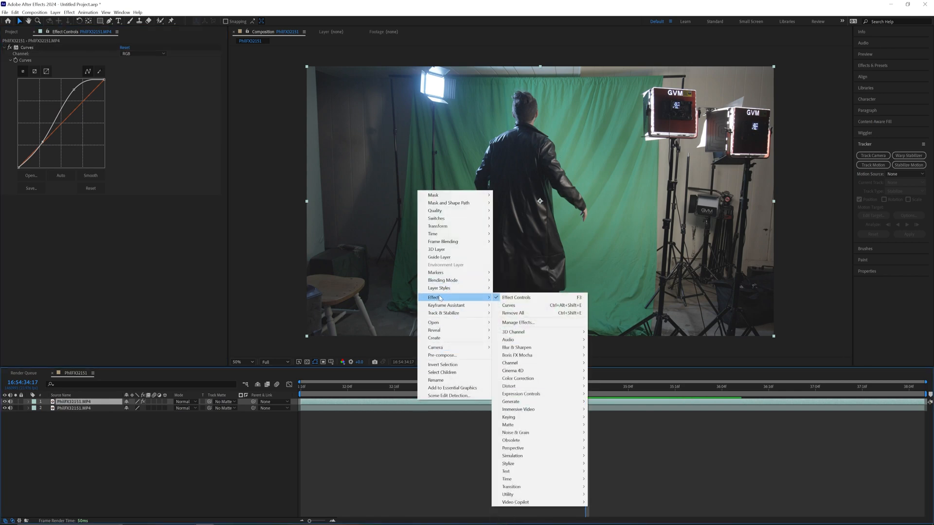
mouse_move(526, 421)
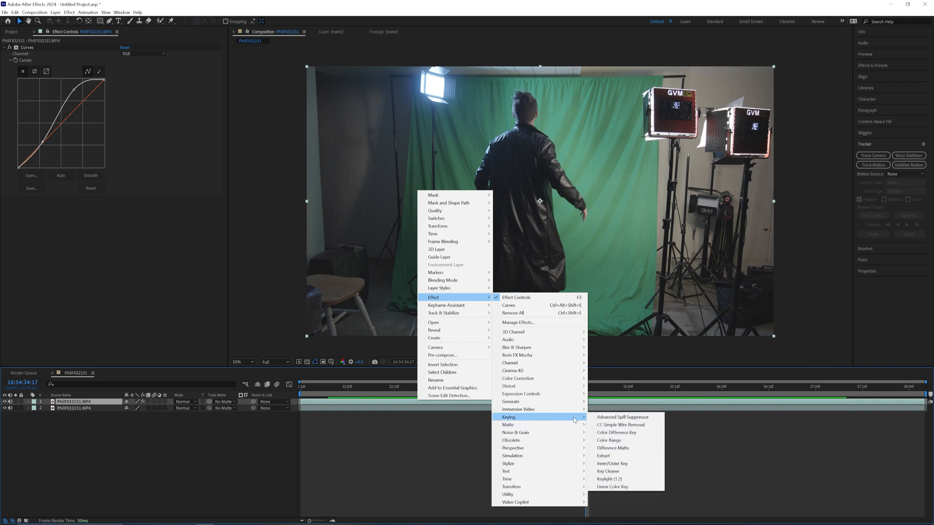
left_click(615, 479)
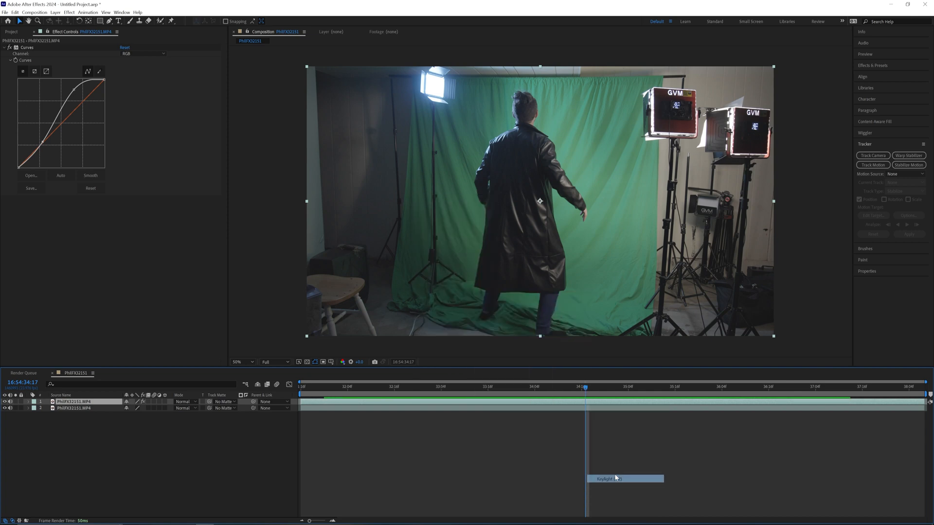
left_click(133, 246)
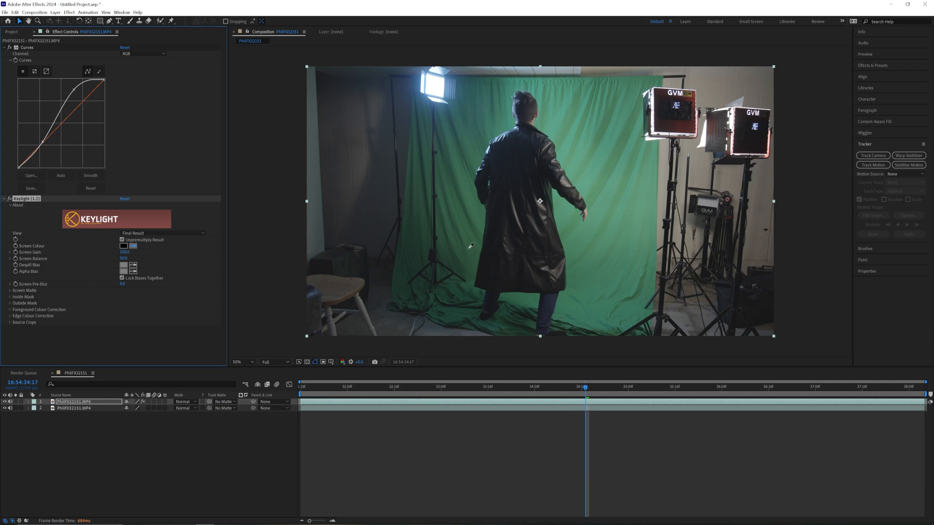
left_click(477, 224)
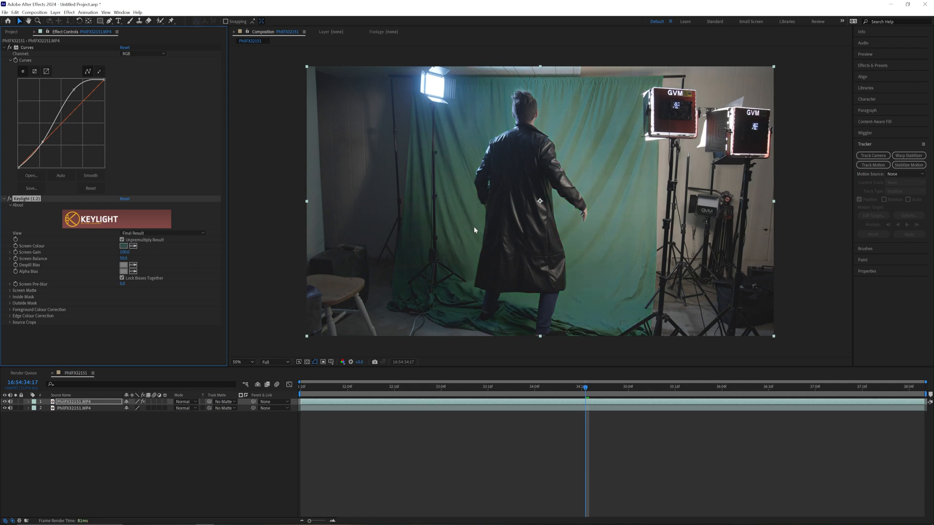
- Hide the lower footage layer and examine the keyed coat, hair and arm edges up close
left_click(5, 408)
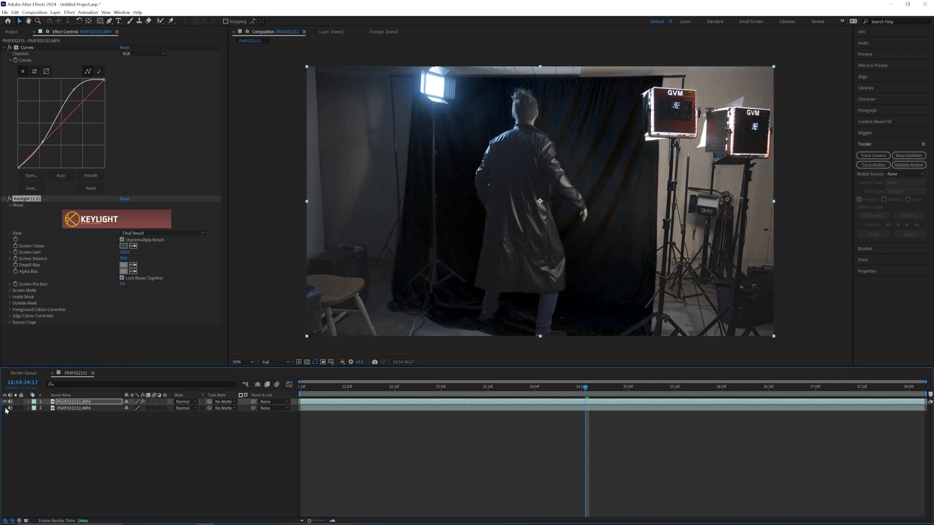
left_click(97, 411)
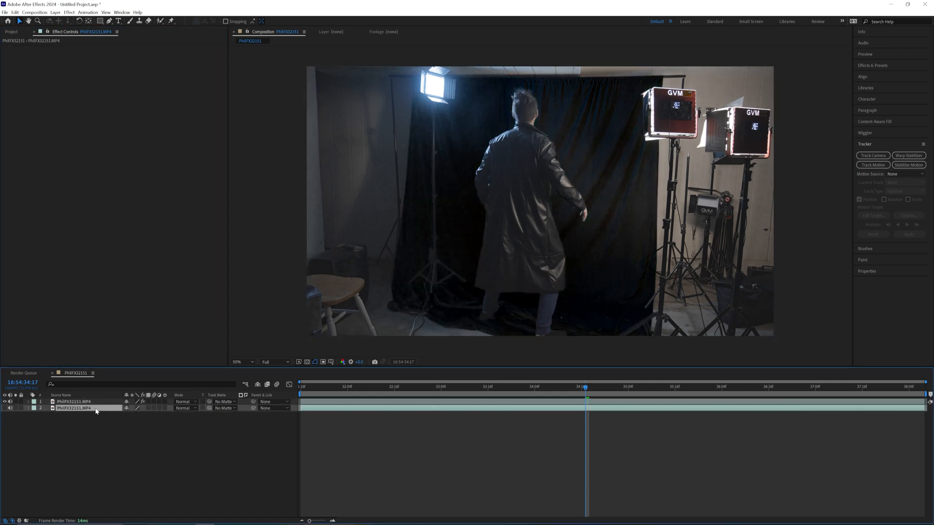
left_click(6, 408)
left_click(5, 408)
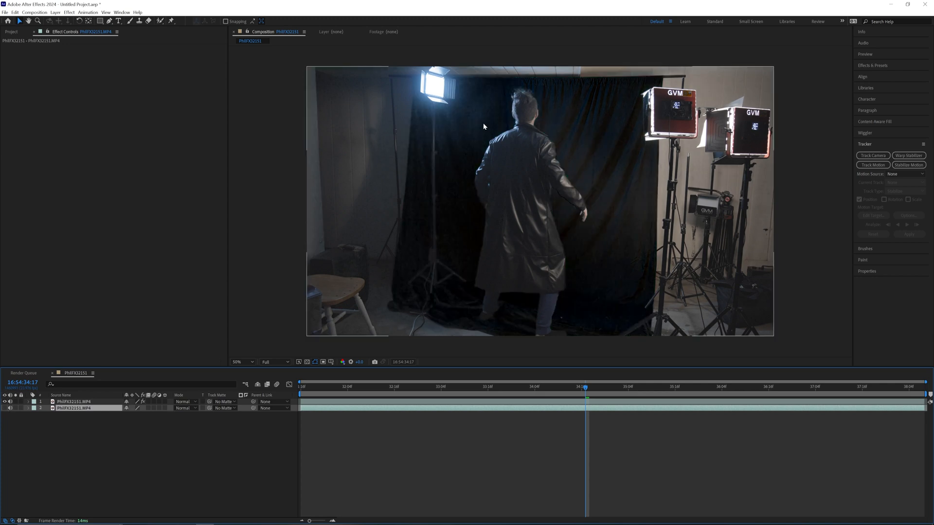
scroll(582, 202, "up", 4)
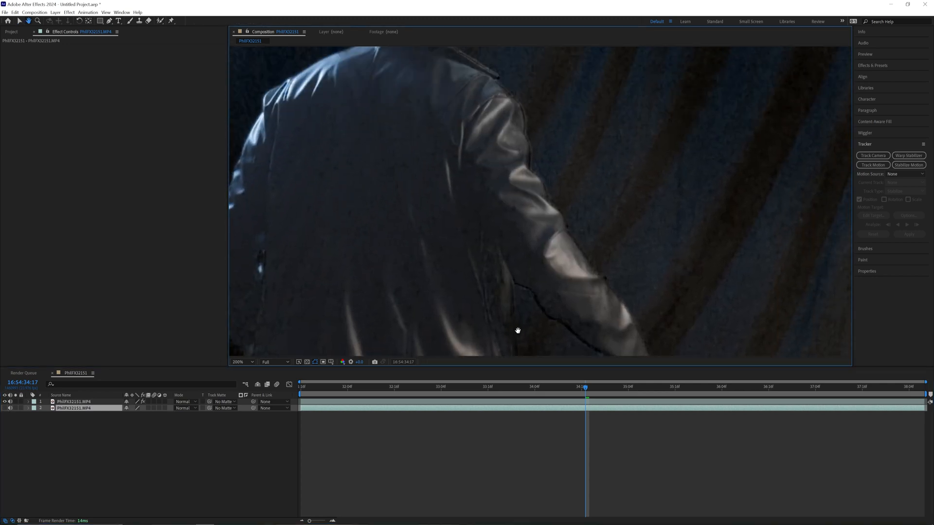
middle_click_drag(524, 174, 517, 243)
middle_click_drag(387, 225, 443, 228)
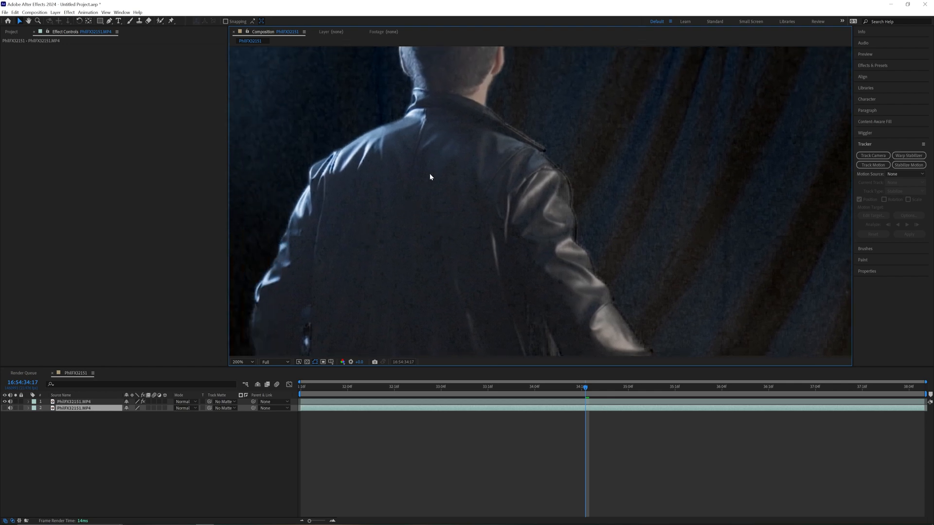
scroll(508, 229, "down", 2)
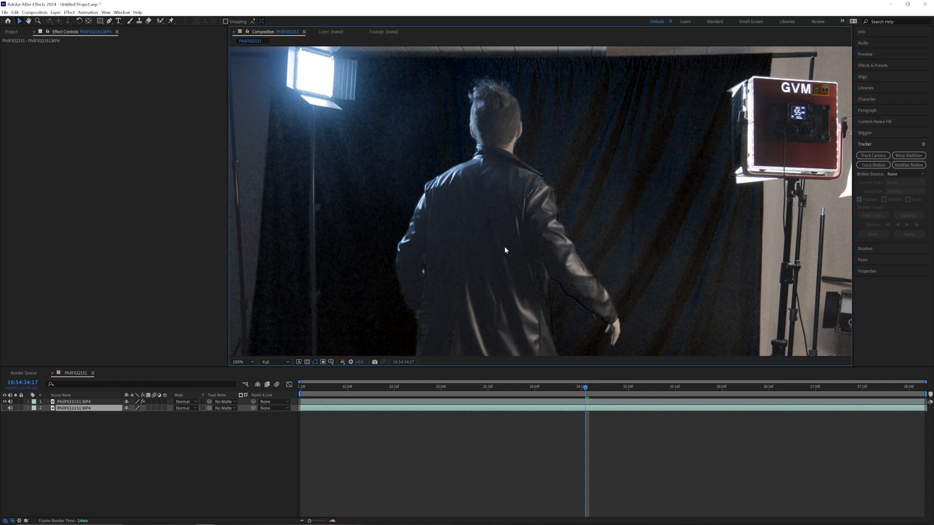
middle_click_drag(496, 259, 490, 250)
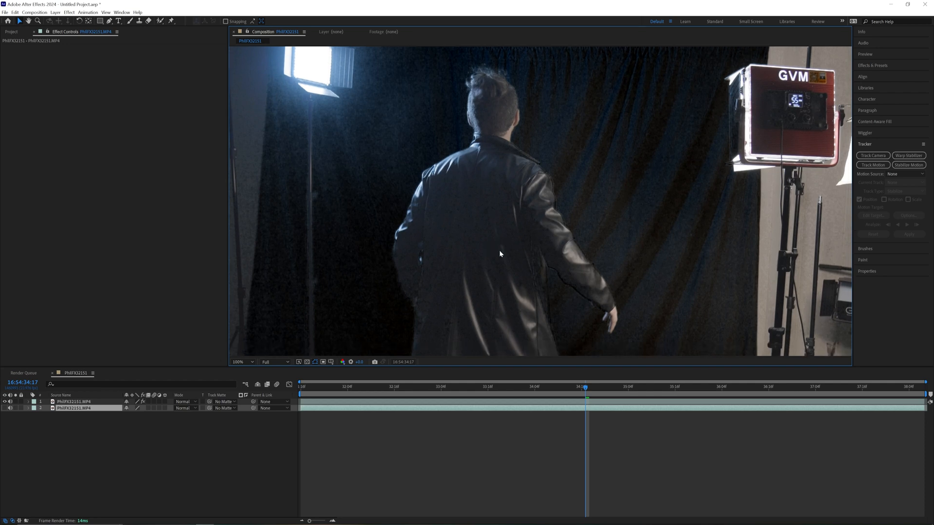
- Switch the top layer's Keylight view to Screen Matte and set Screen Gain to 104
left_click(92, 402)
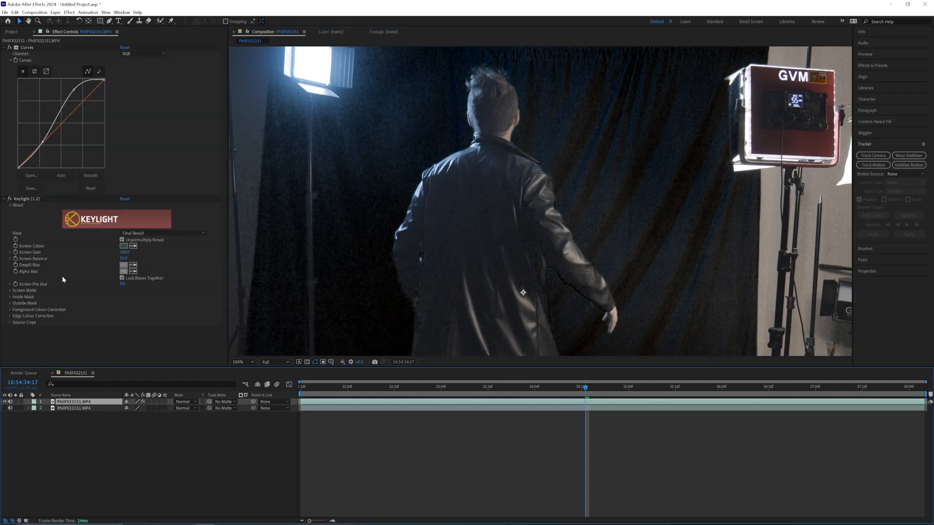
left_click(126, 233)
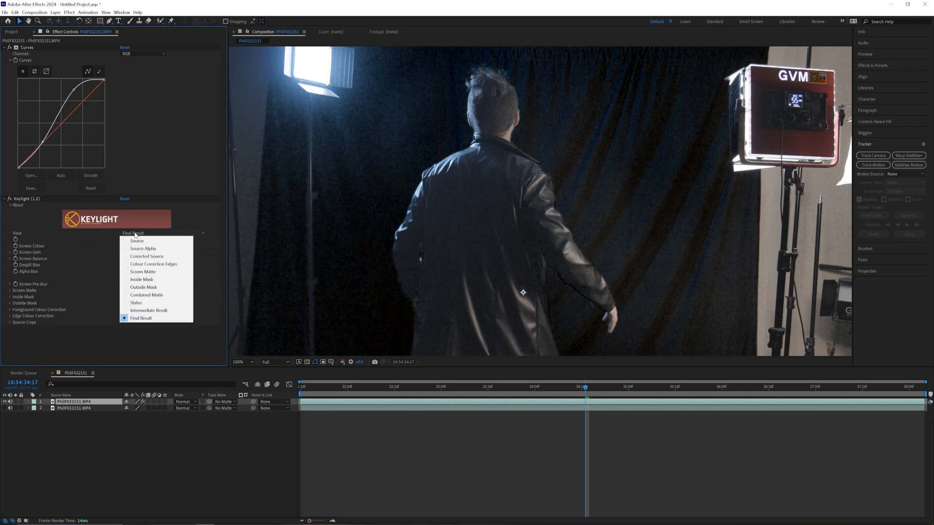
left_click(146, 273)
scroll(505, 213, "down", 2)
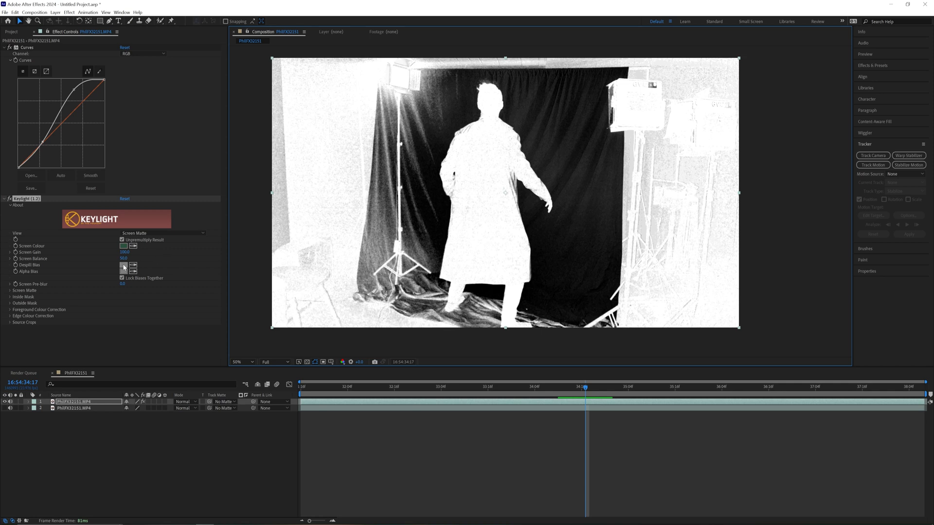
left_click_drag(124, 252, 126, 252)
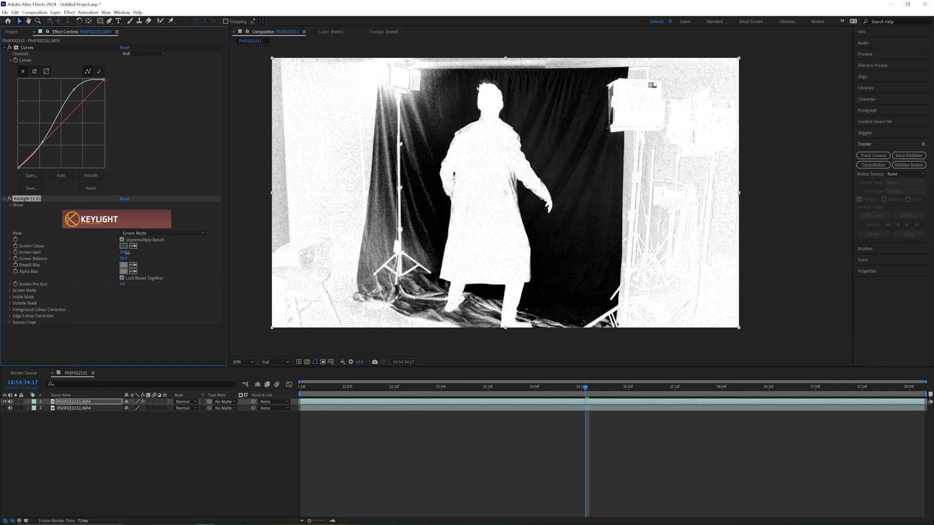
- Refine Keylight's screen matte with Clip Black at 44 and Clip White at 79, keeping the lower layer hidden
left_click(10, 291)
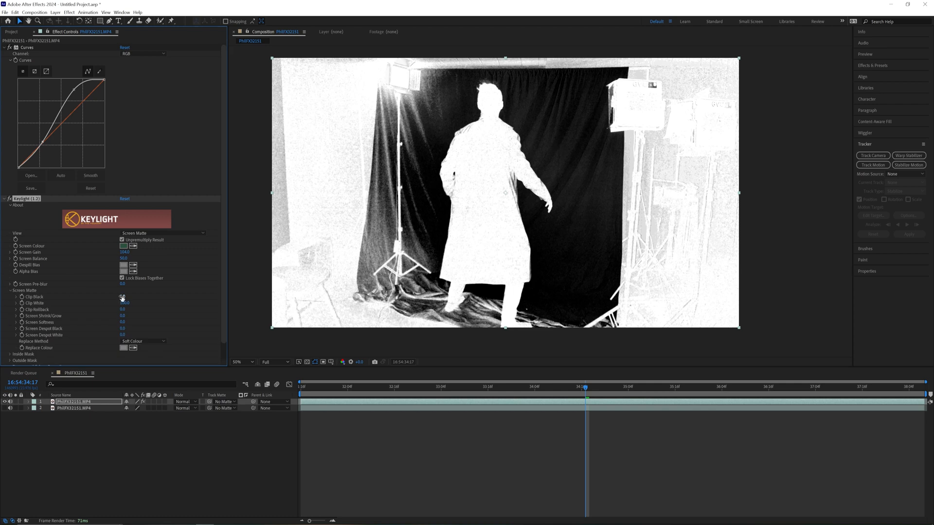
left_click_drag(122, 297, 133, 299)
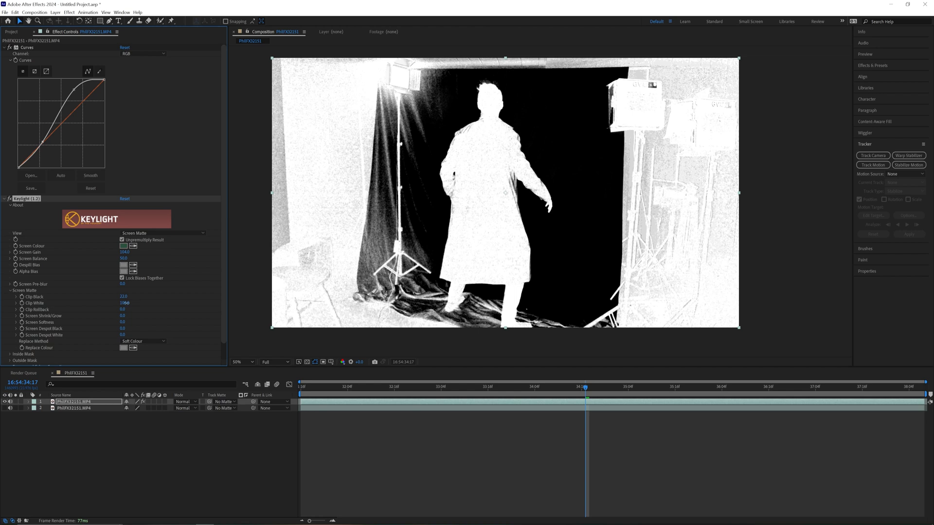
left_click_drag(127, 304, 118, 303)
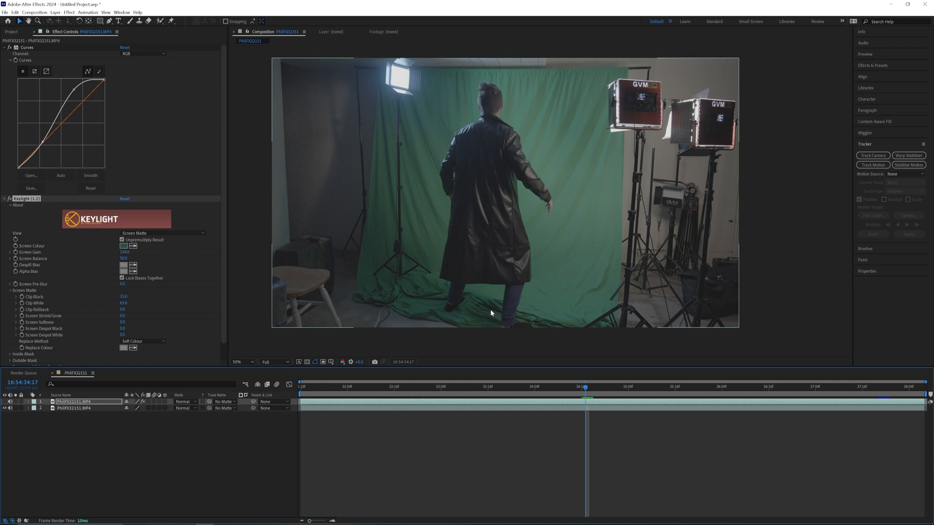
left_click(4, 408)
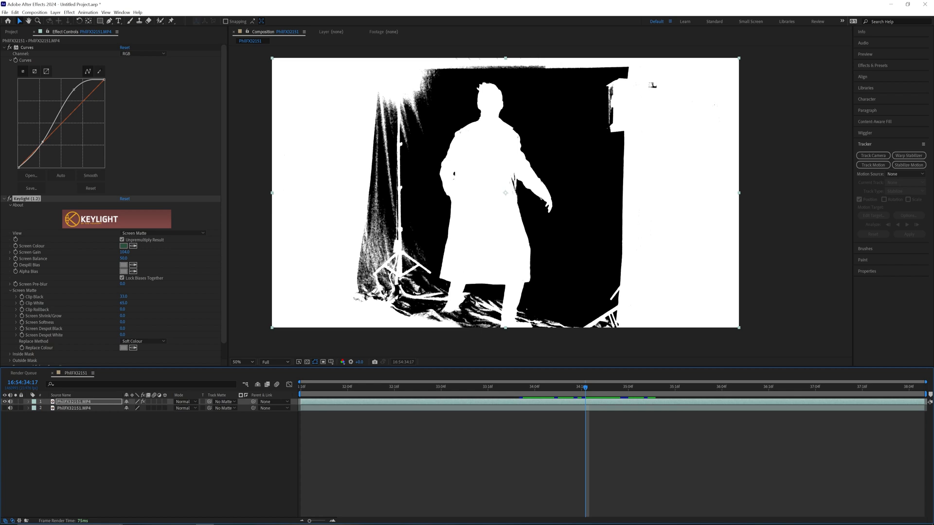
middle_click_drag(446, 294, 424, 274)
mouse_move(123, 297)
left_mouse_down()
mouse_move(122, 304)
mouse_move(125, 297)
left_mouse_up()
left_click_drag(124, 303, 137, 303)
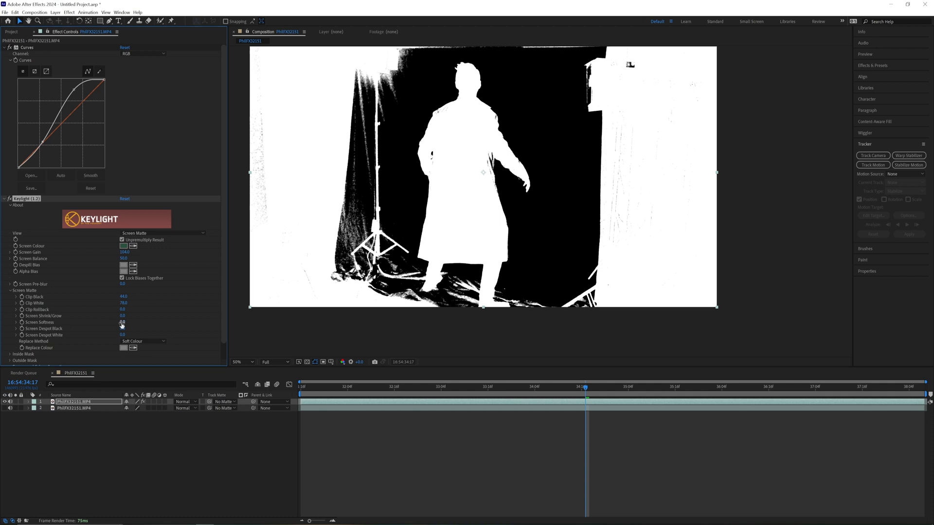
- Set the matte's Screen Softness to 0.9 and shrink its edge slightly with a small negative Screen Shrink/Grow
left_click_drag(122, 326, 123, 325)
left_click_drag(122, 316, 119, 317)
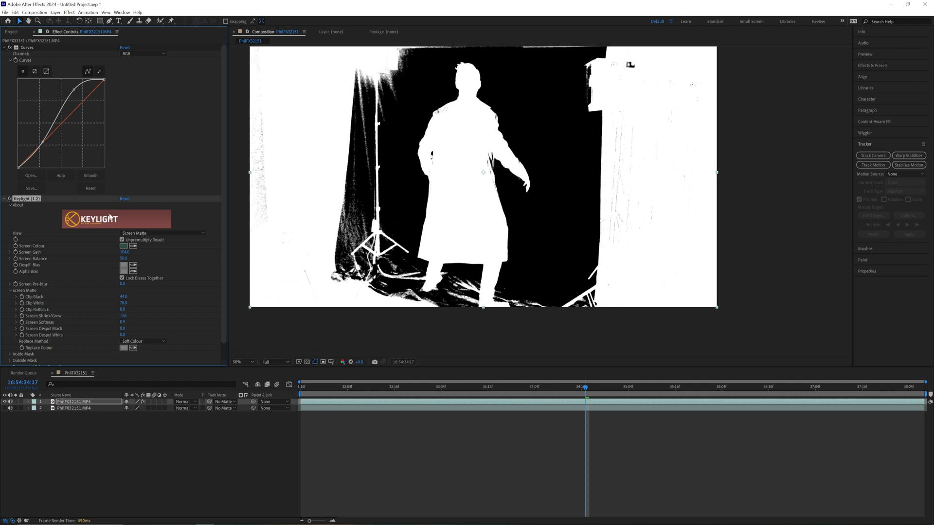
scroll(124, 316, "down", 1)
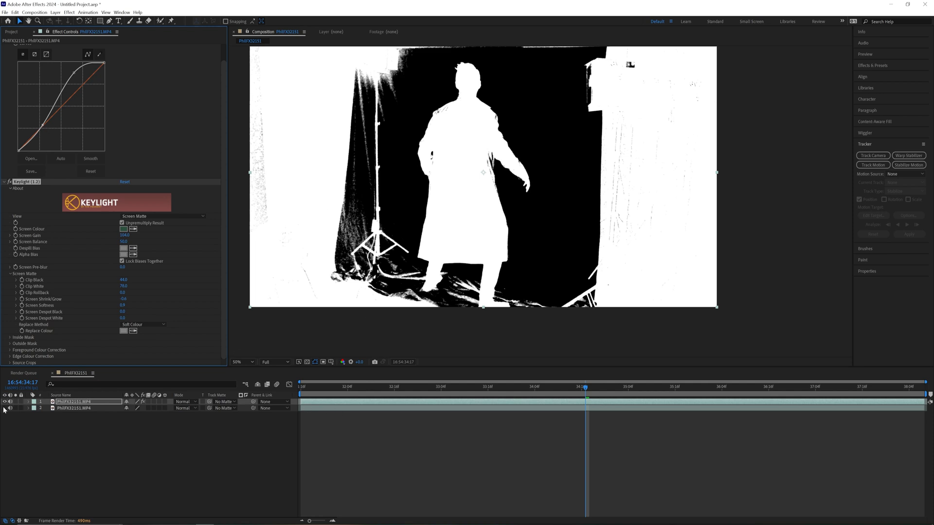
- Use the top keyed layer as a luma track matte for the lower footage layer and check the result at 16:54:35:09
left_click(67, 408)
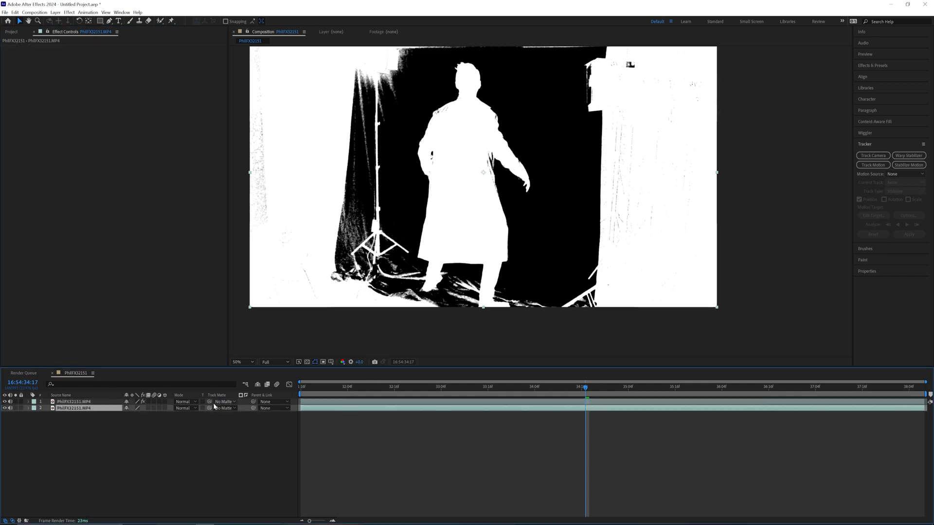
left_click_drag(210, 410, 329, 404)
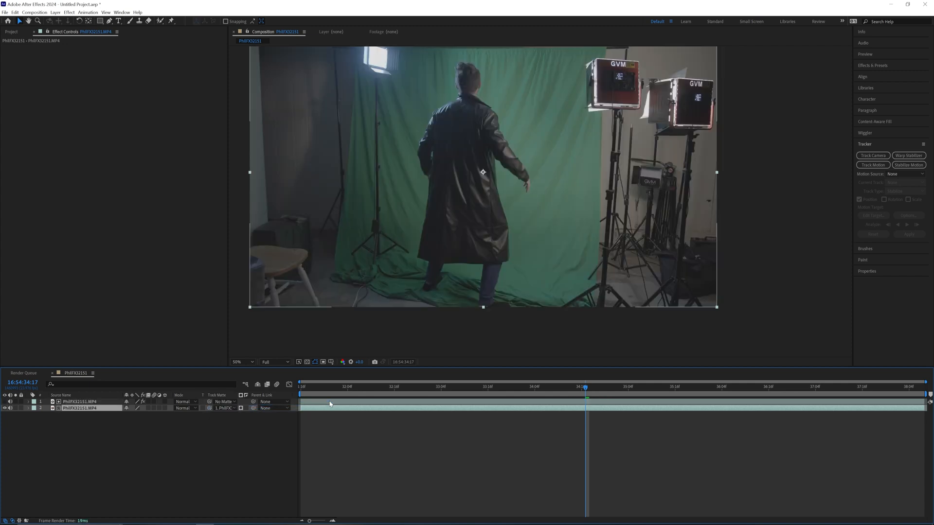
left_click(241, 409)
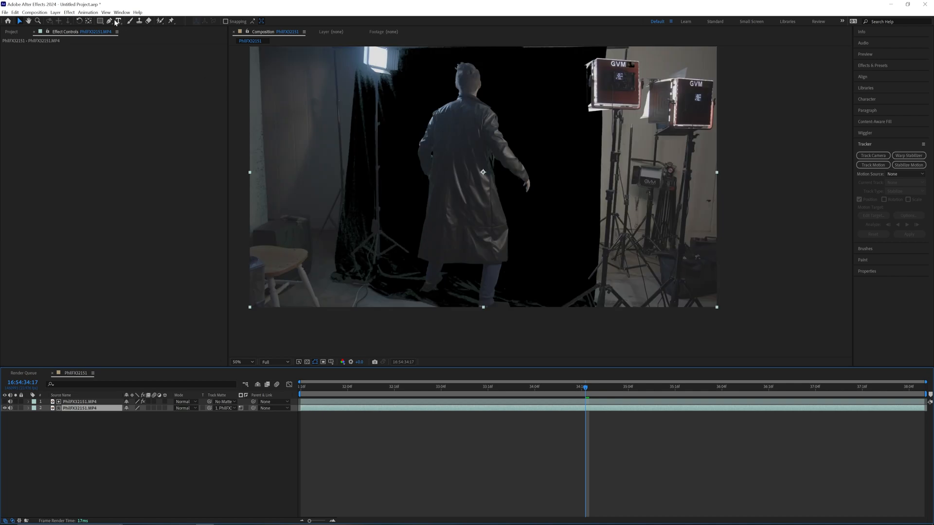
left_click_drag(582, 389, 647, 393)
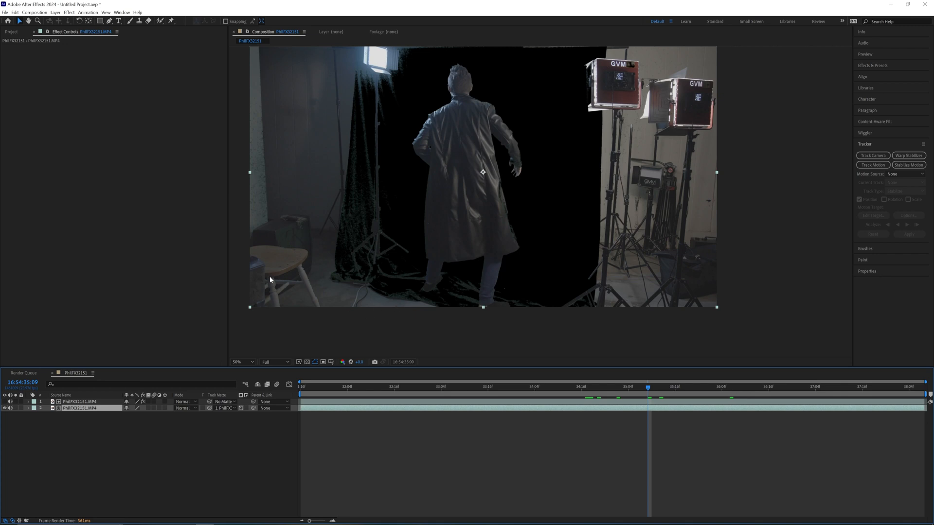
- Draw a closed Pen tool mask loosely around the man on the lower footage layer, following the floor around his feet
left_click(110, 21)
left_click(409, 51)
left_click(405, 76)
left_click(399, 94)
left_click(386, 104)
left_click(381, 145)
left_click(385, 209)
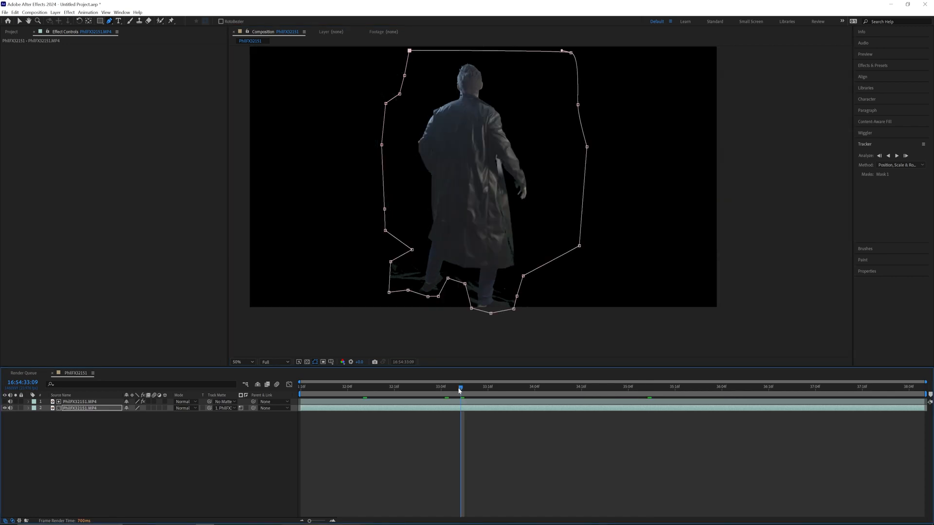
- At 16:54:32:12, lower the mask point between the man's feet to fit the mask to his movement
left_click_drag(459, 388, 390, 394)
left_click_drag(382, 390, 379, 391)
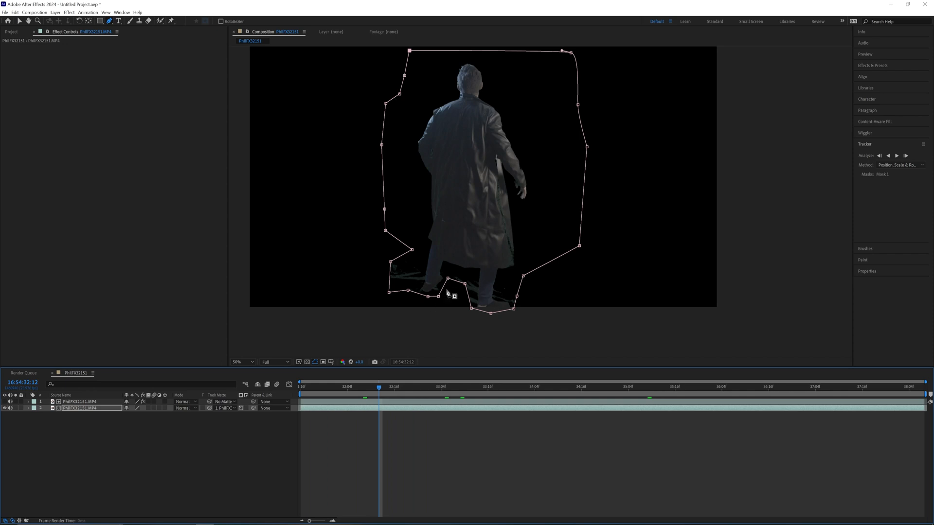
left_click_drag(448, 279, 454, 302)
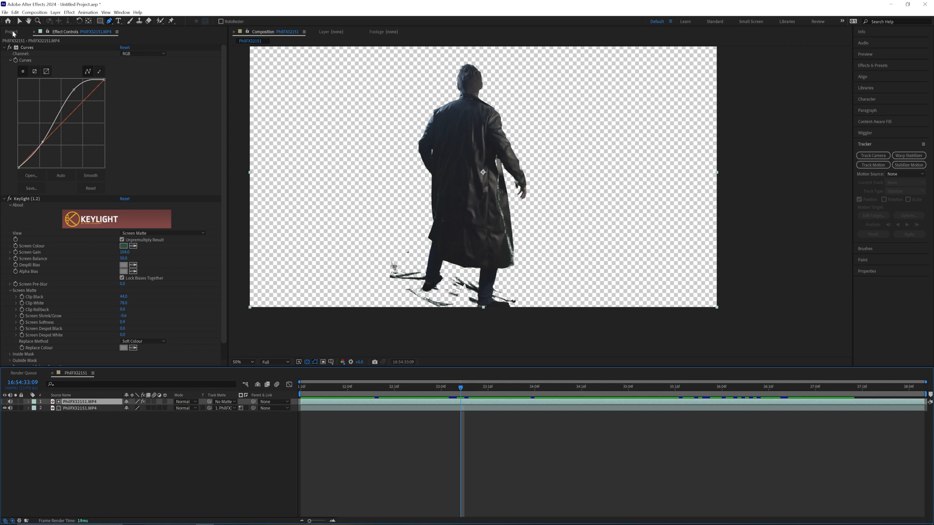
- Queue a pre-render of the keyed composition and open its output module settings
left_click(33, 14)
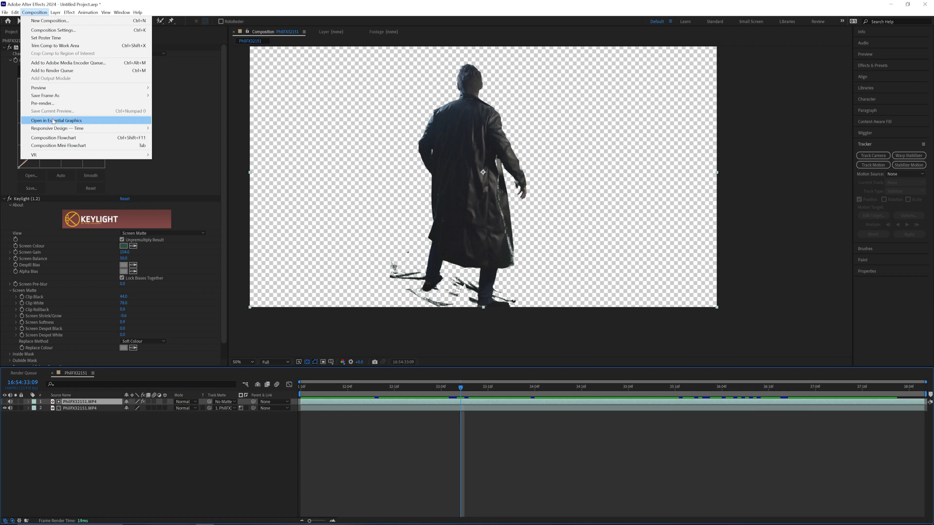
left_click(50, 103)
left_click(312, 214)
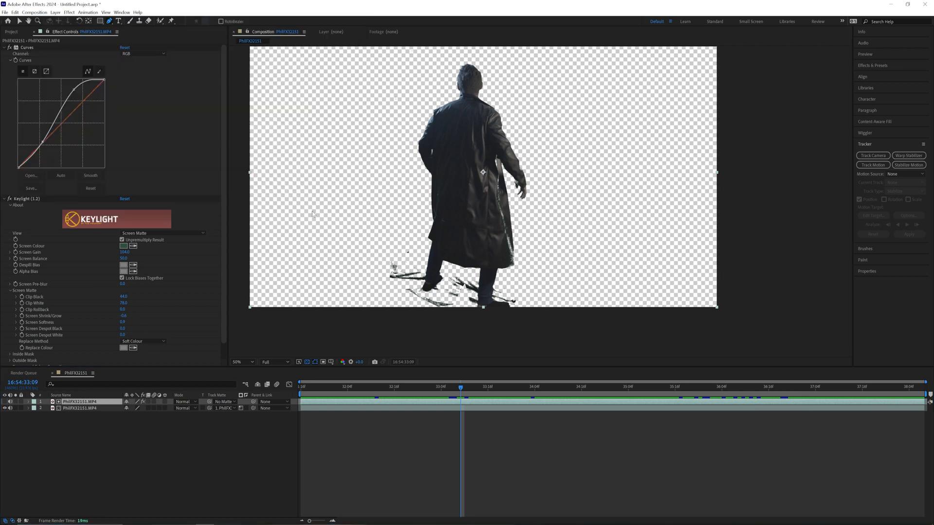
left_click(50, 418)
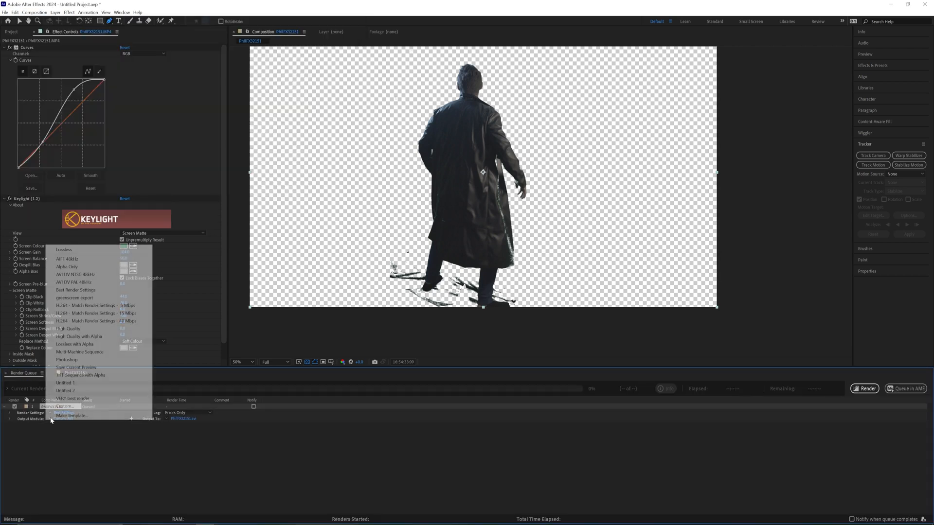
left_click(53, 420)
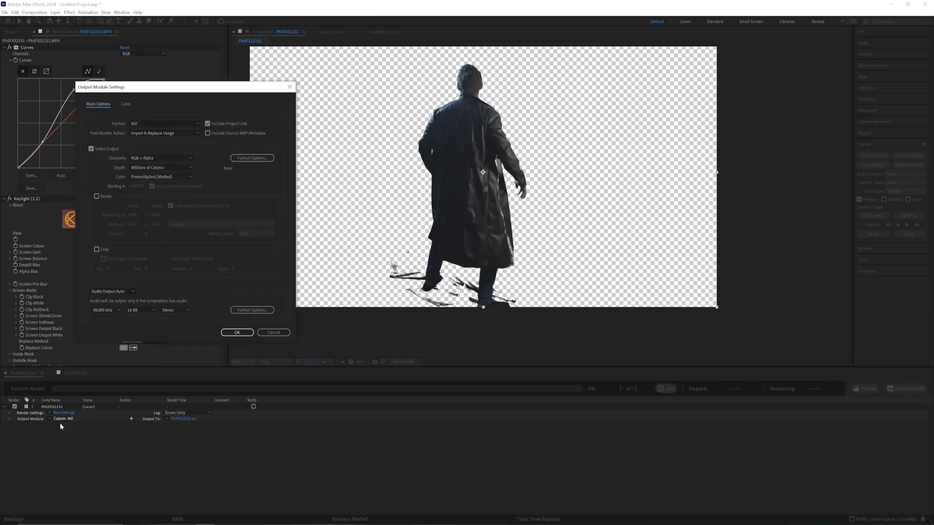
- Set the output module to QuickTime with RGB + Alpha channels, check the codec options, and accept the settings
left_click(136, 124)
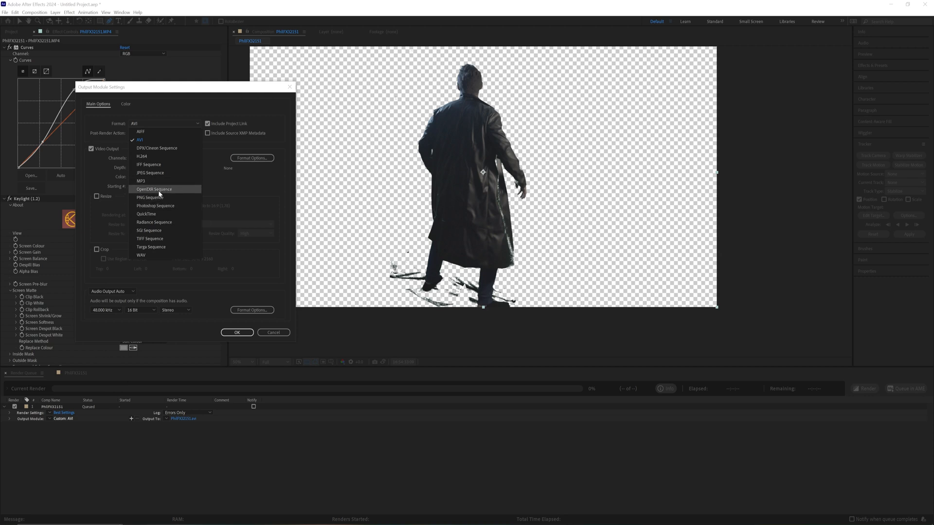
left_click(147, 215)
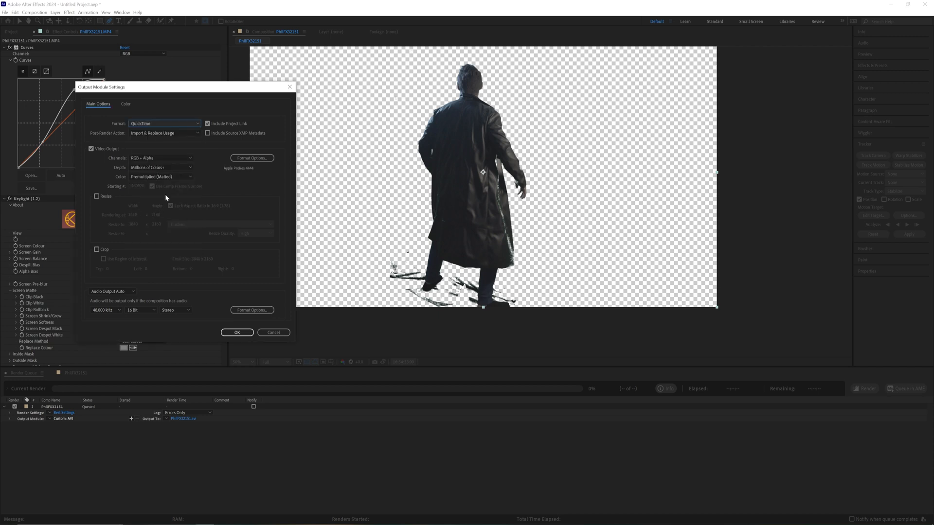
left_click(262, 159)
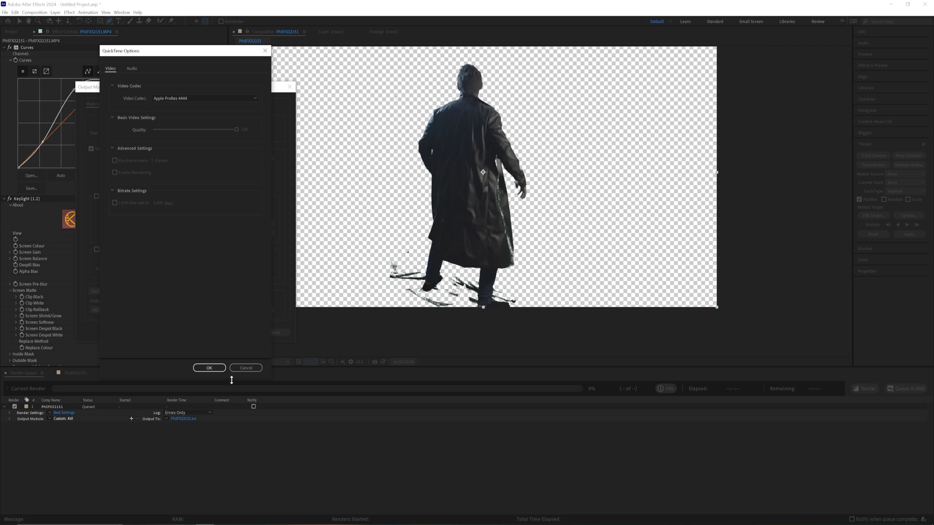
left_click(246, 368)
left_click(151, 158)
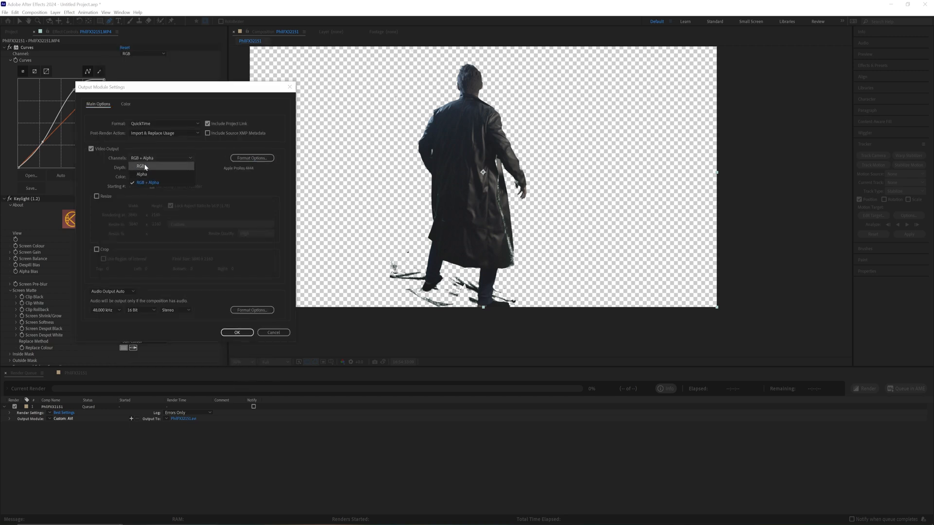
left_click(148, 183)
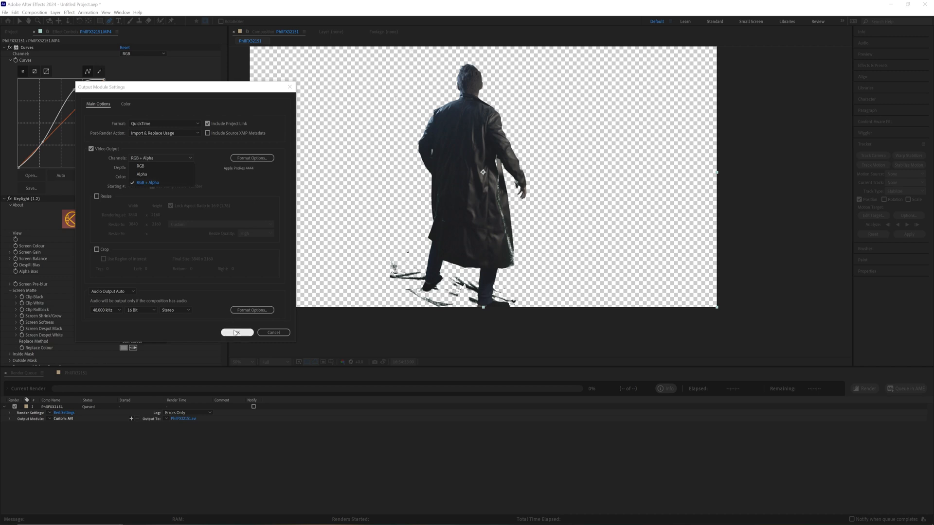
left_click(237, 332)
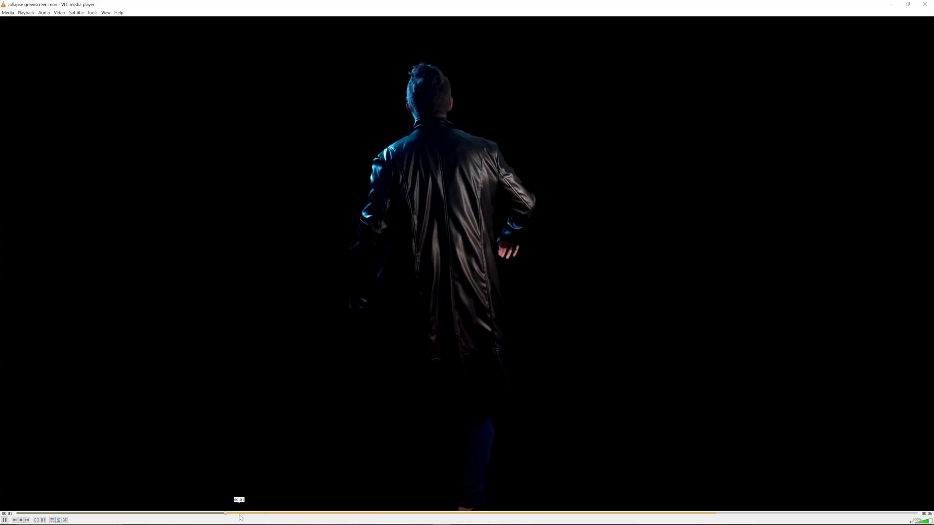
- Replay the exported collapse-greenscreen.mov from the beginning in VLC media player
left_click(17, 515)
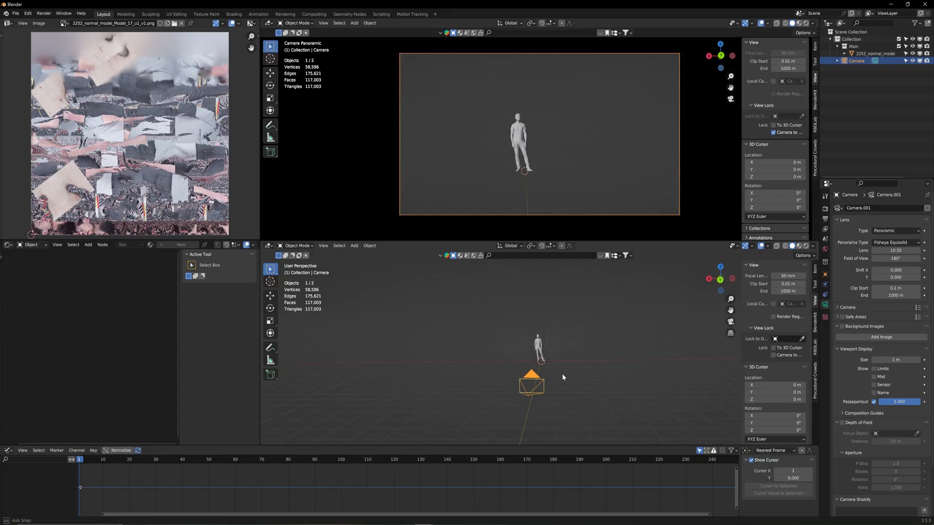
- In Blender, select the human scale model and examine it and its placement relative to the camera from several angles
middle_click_drag(562, 374, 489, 401)
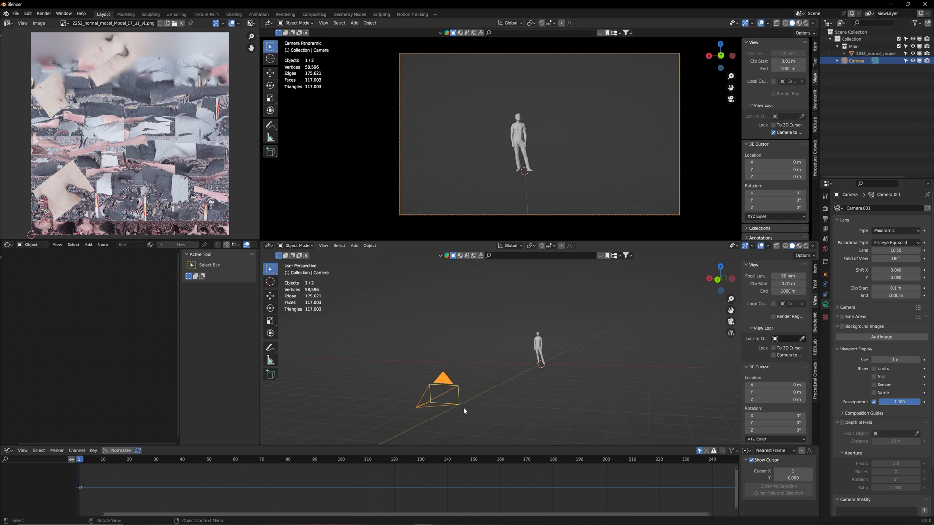
left_click(541, 342)
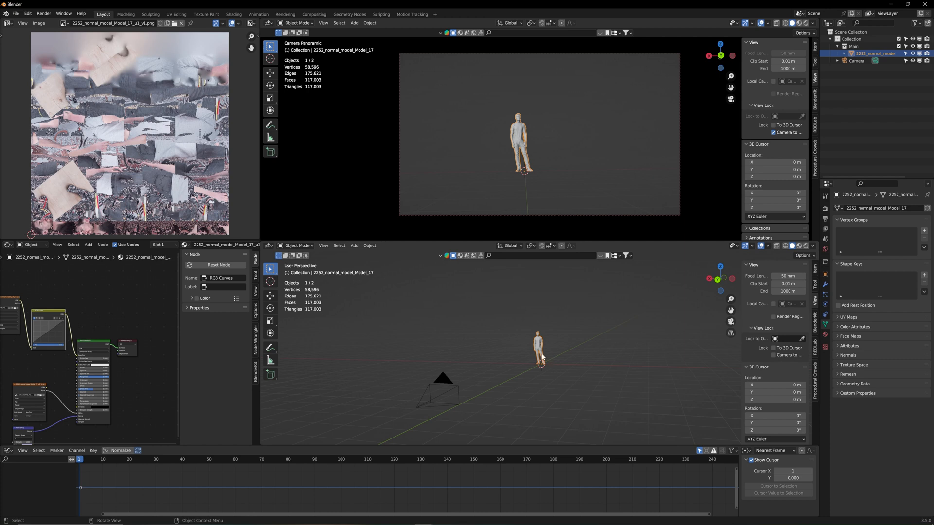
scroll(542, 346, "up", 7)
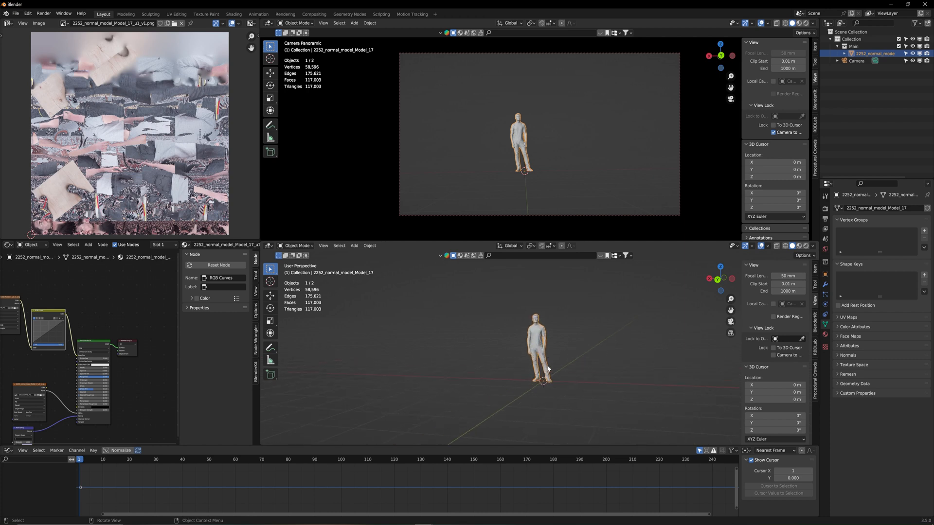
middle_click_drag(534, 302, 541, 329)
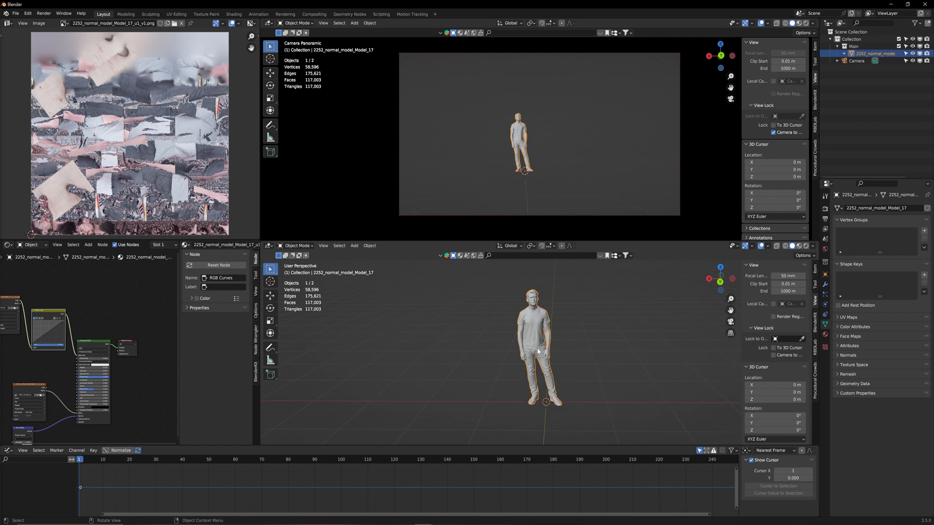
middle_click_drag(539, 348, 506, 347)
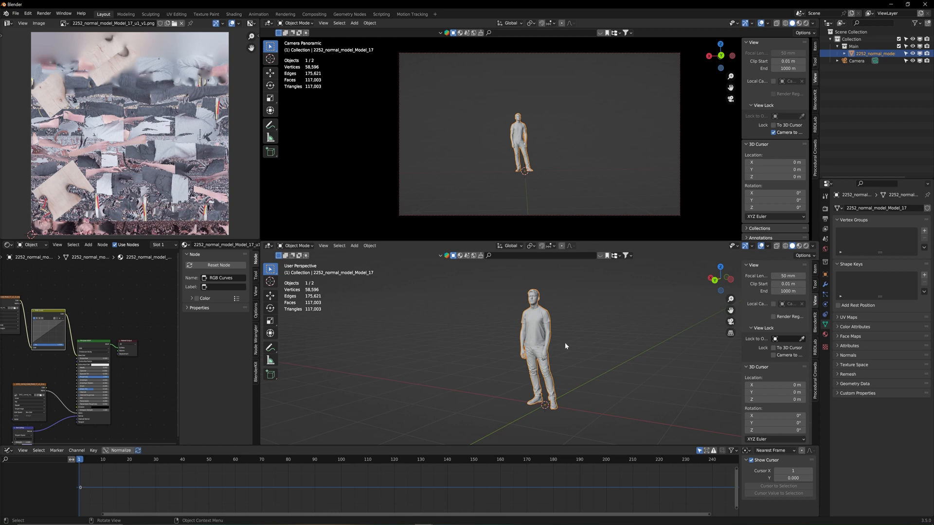
scroll(564, 342, "down", 3)
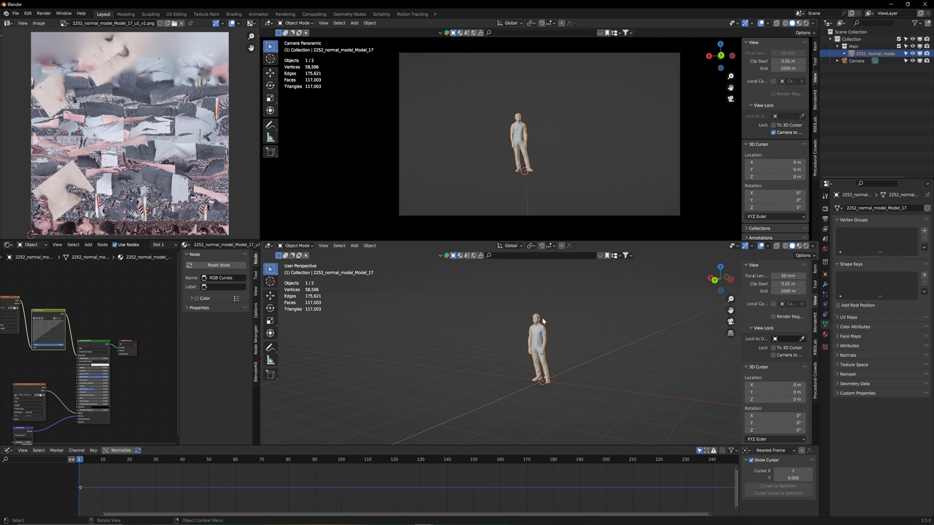
middle_click_drag(537, 359, 501, 360)
scroll(535, 360, "down", 5)
- Select the camera and review the original PhilFX32151 footage in Media Player, closing the player when done
left_click(417, 374)
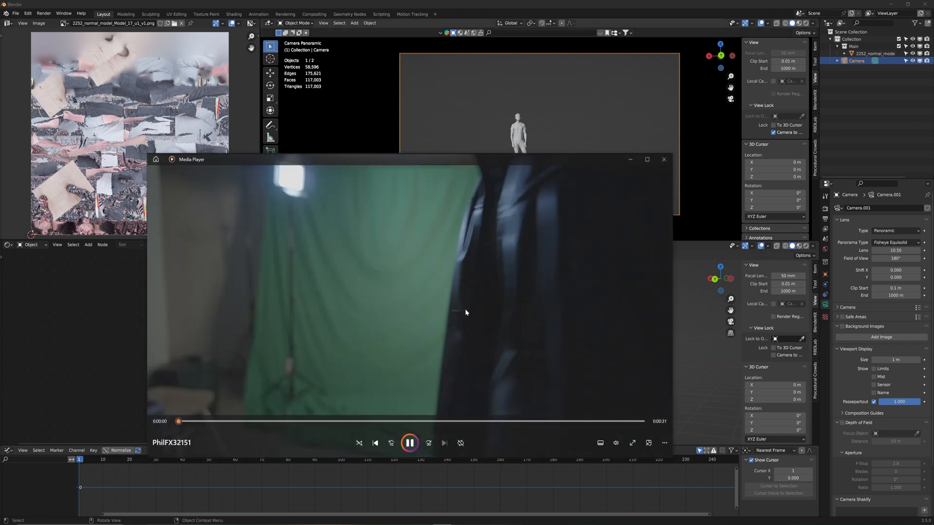
double_click(462, 312)
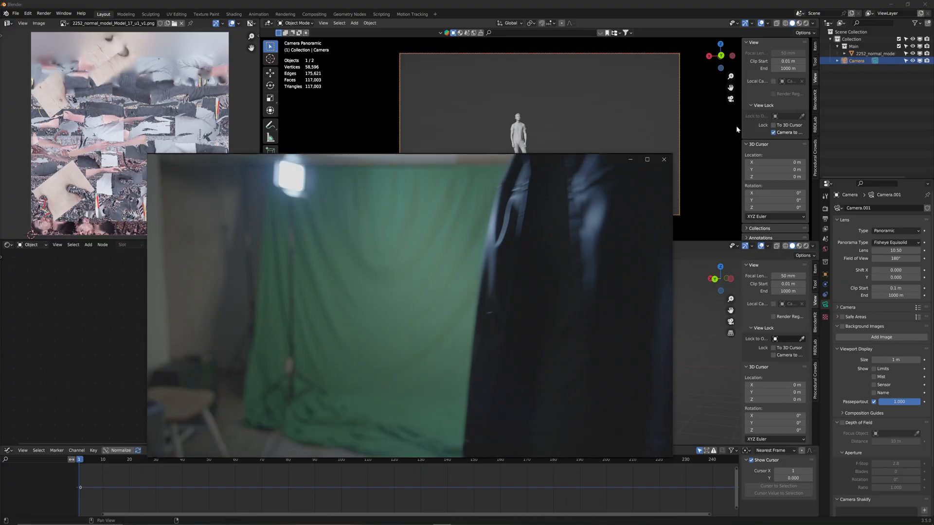
left_click(664, 159)
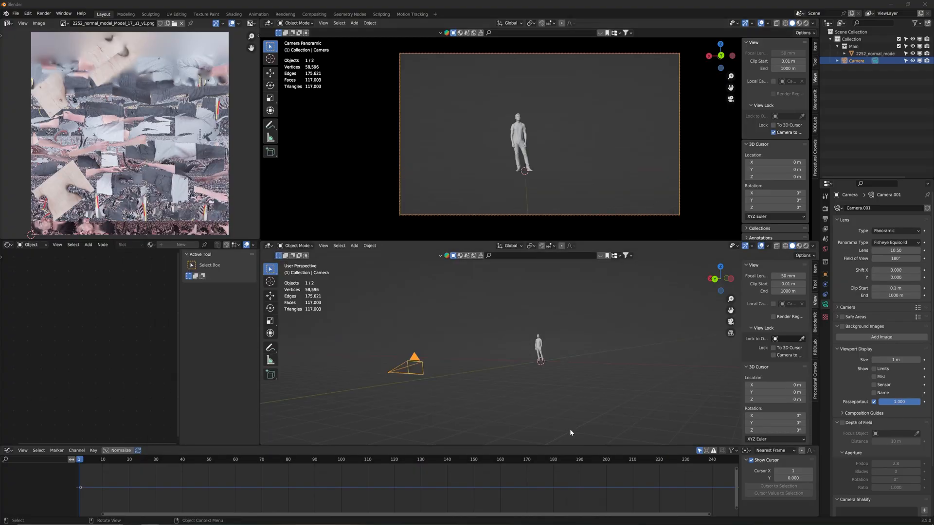
- Set the selected camera's lens type to Perspective with a focal length of 24 mm
left_click(408, 369)
left_click(886, 242)
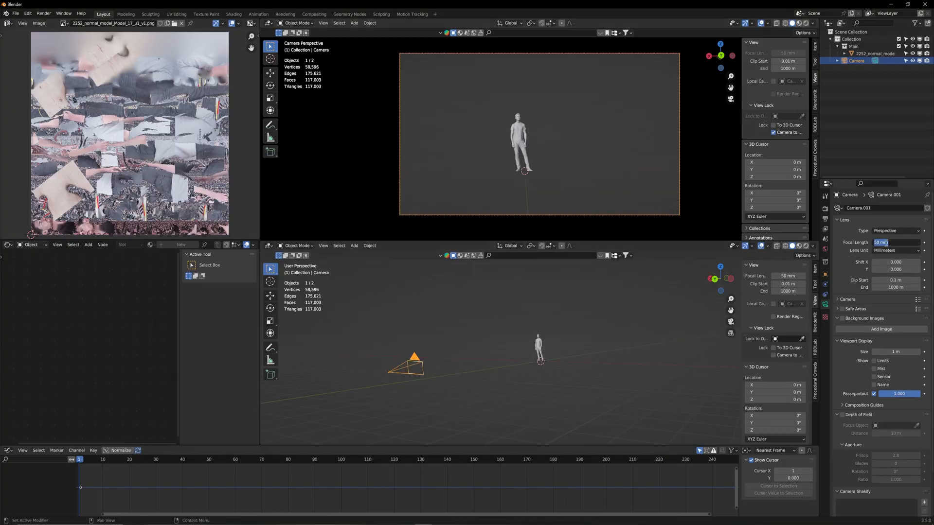
type("24")
key("Return")
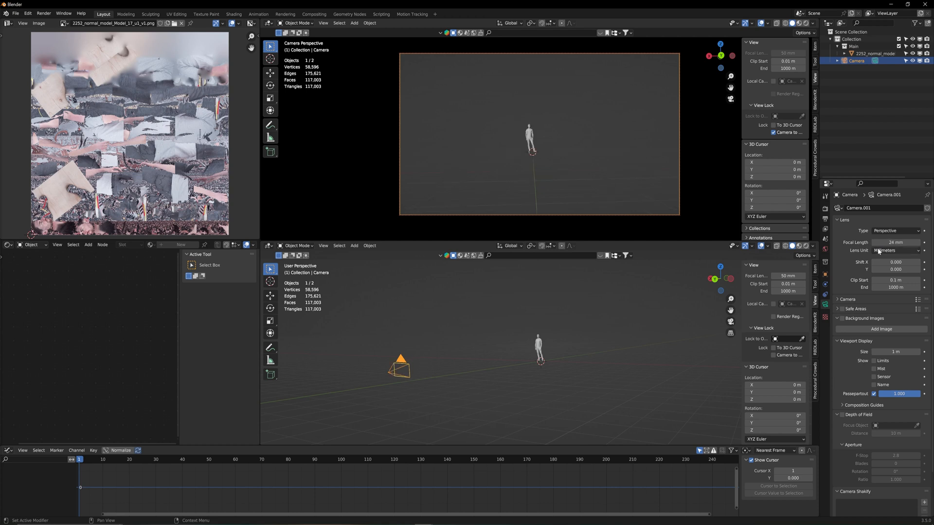
- Move the camera up close to the human model's torso through the locked camera view
scroll(541, 137, "up", 3)
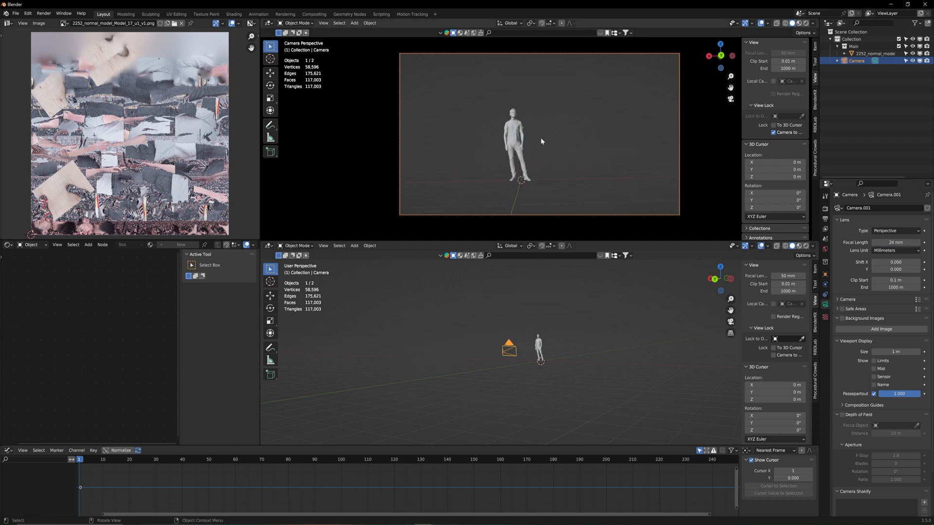
scroll(515, 344, "up", 5)
scroll(505, 85, "up", 8)
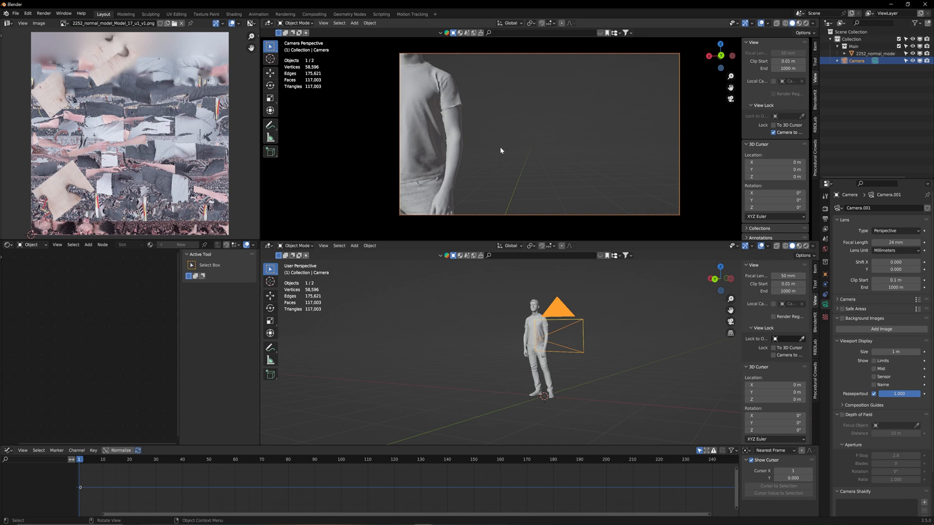
middle_click_drag(490, 154, 558, 156, "shift")
scroll(632, 129, "up", 4)
scroll(558, 154, "up", 6)
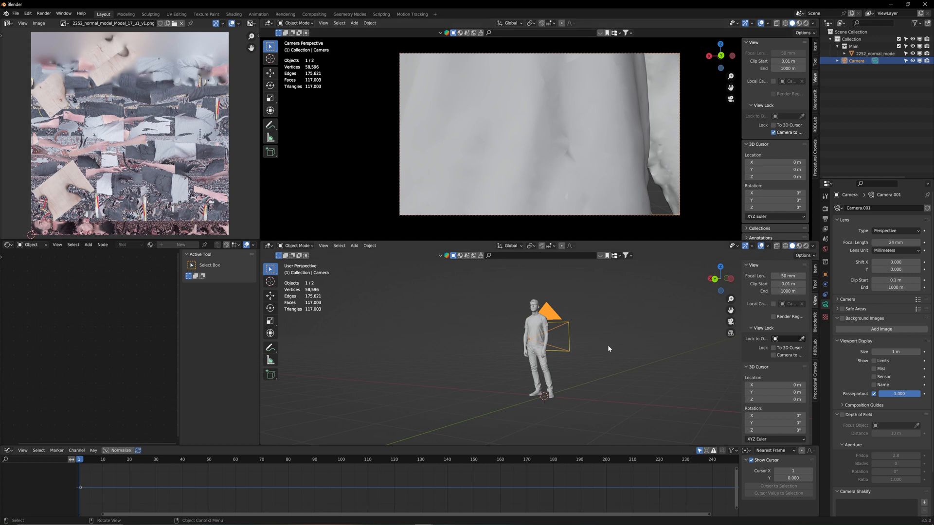
- Move the camera away from the human model about 2.87 m along the global Y axis to frame its full body
middle_click_drag(608, 349, 568, 357)
key("g")
key("y")
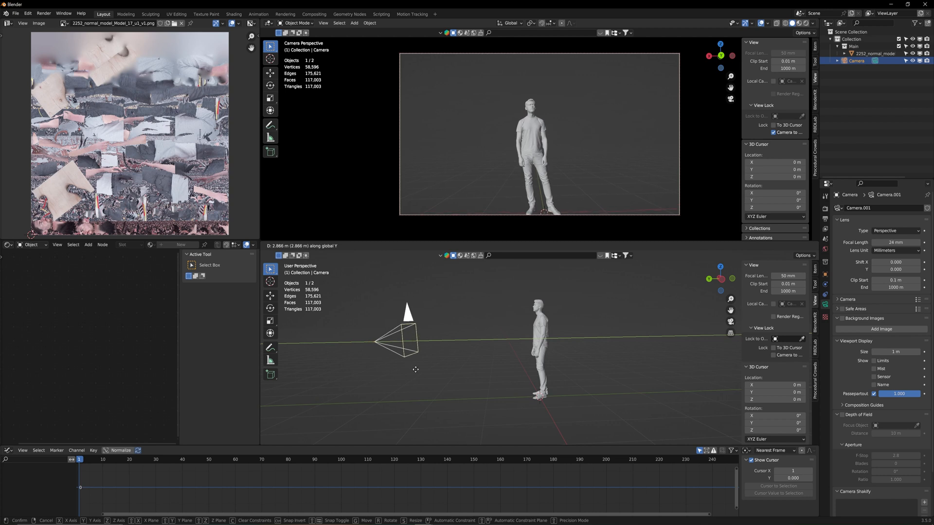
left_click(416, 369)
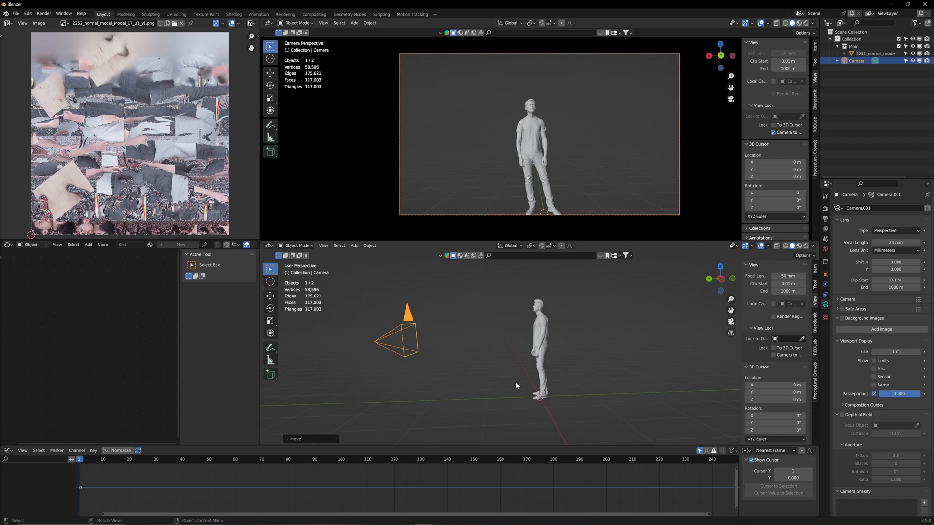
- Look up the Images as Planes option among the image objects that can be added to the scene
middle_click_drag(515, 381, 592, 378)
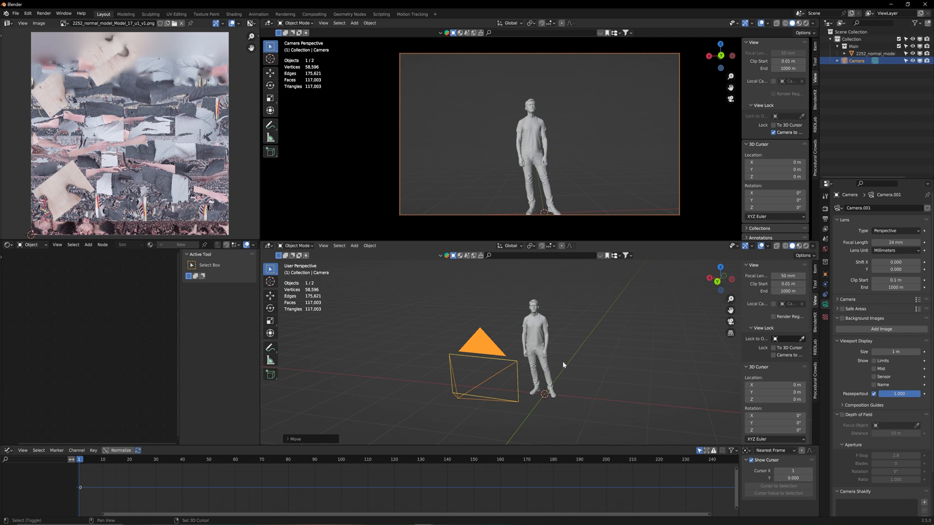
key("shift+a")
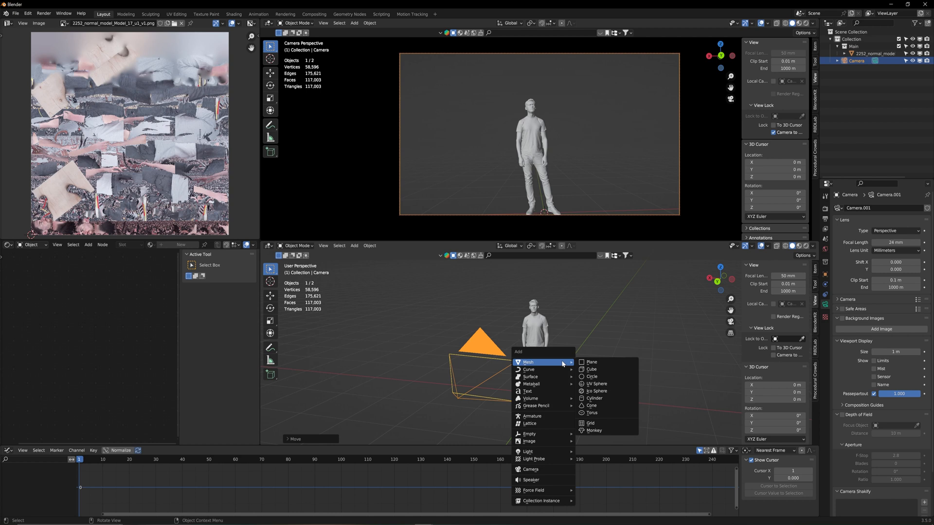
mouse_move(538, 444)
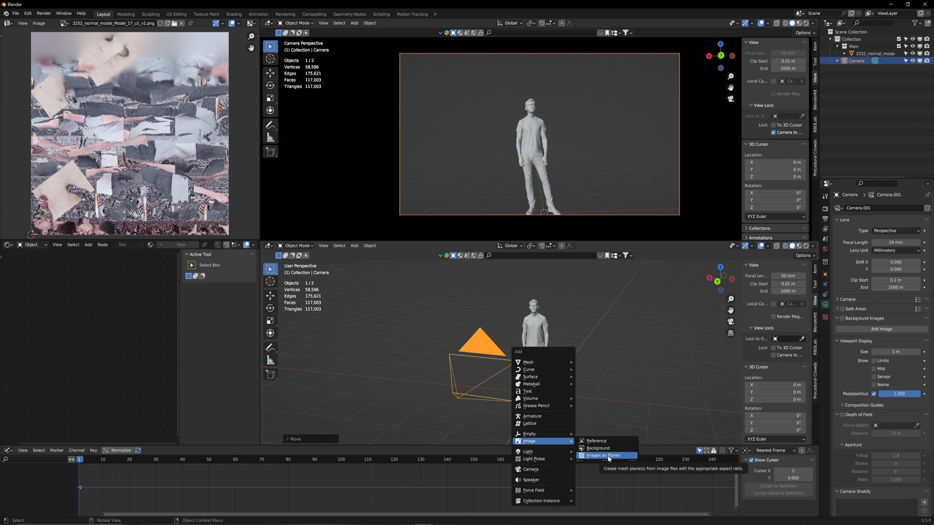
- Look up the Import Images as Planes add-on by searching for "images" in the preferences, and save the preferences
left_click(29, 14)
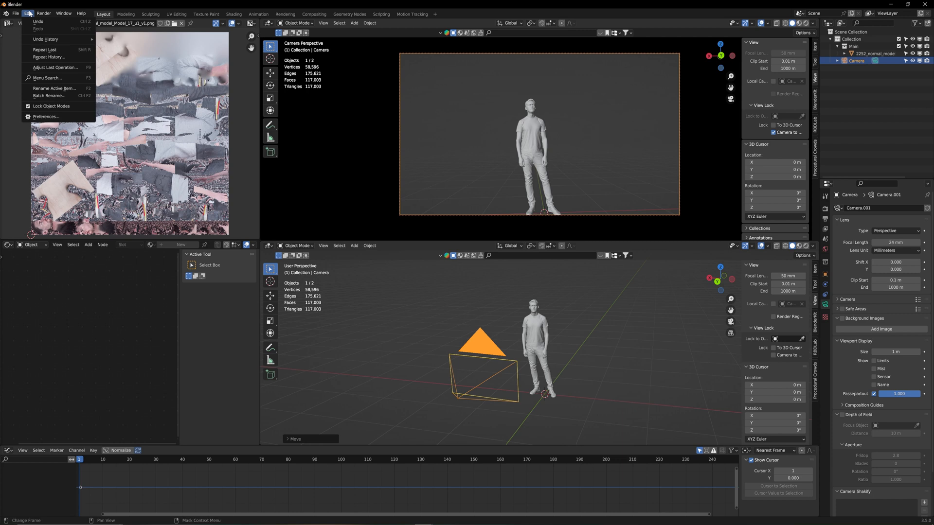
left_click(47, 117)
left_click(204, 33)
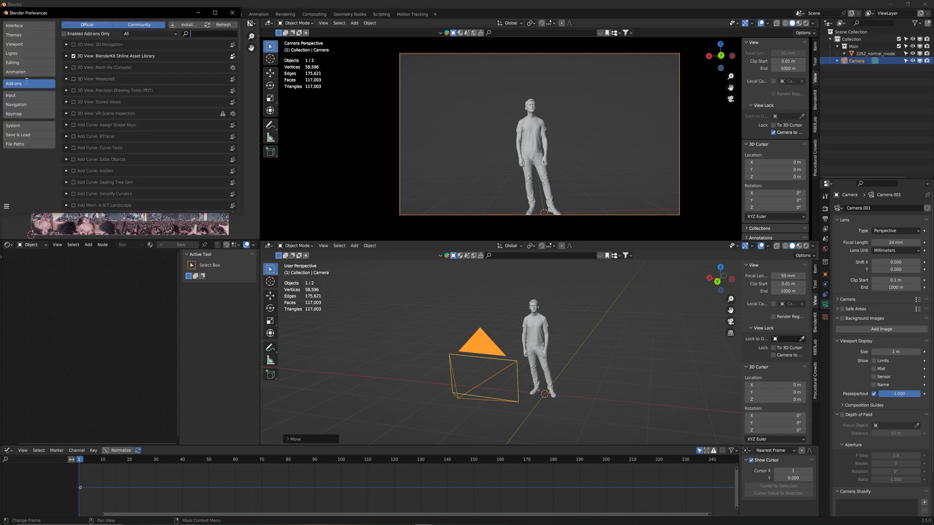
type("images")
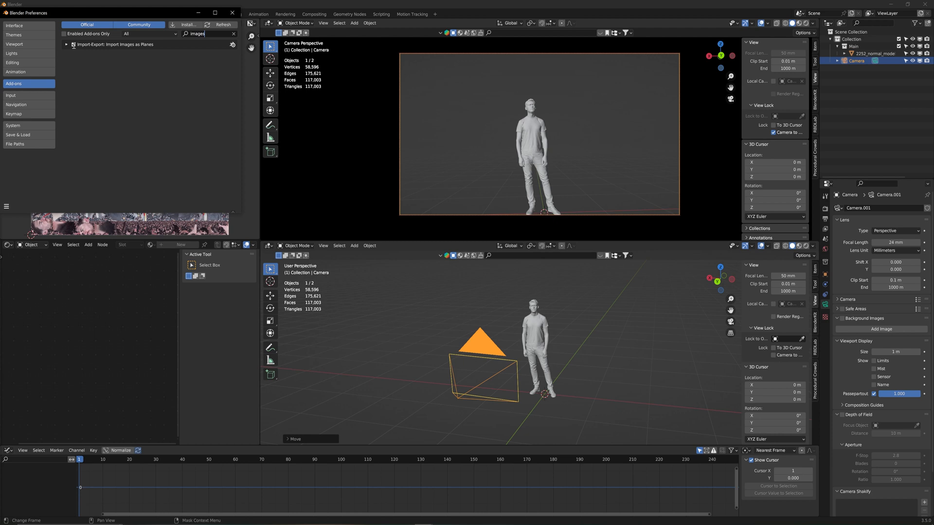
left_click(6, 208)
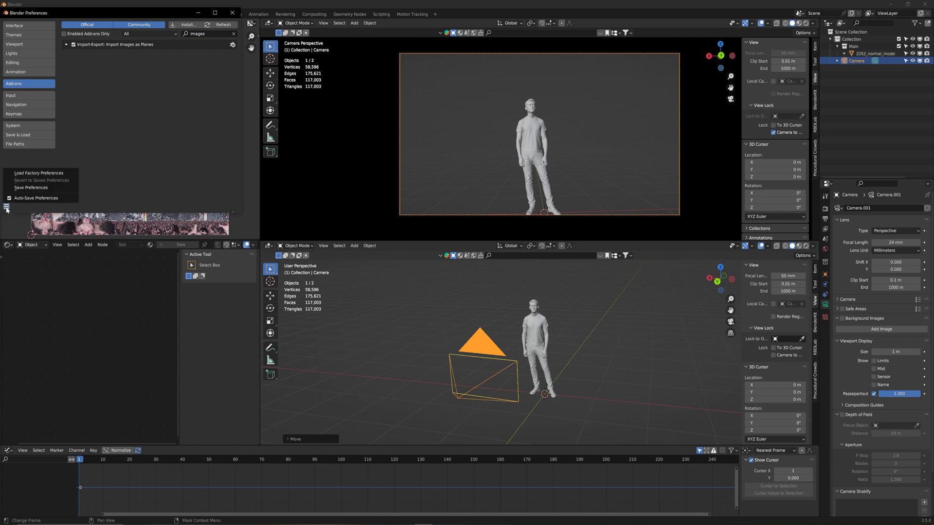
left_click(35, 188)
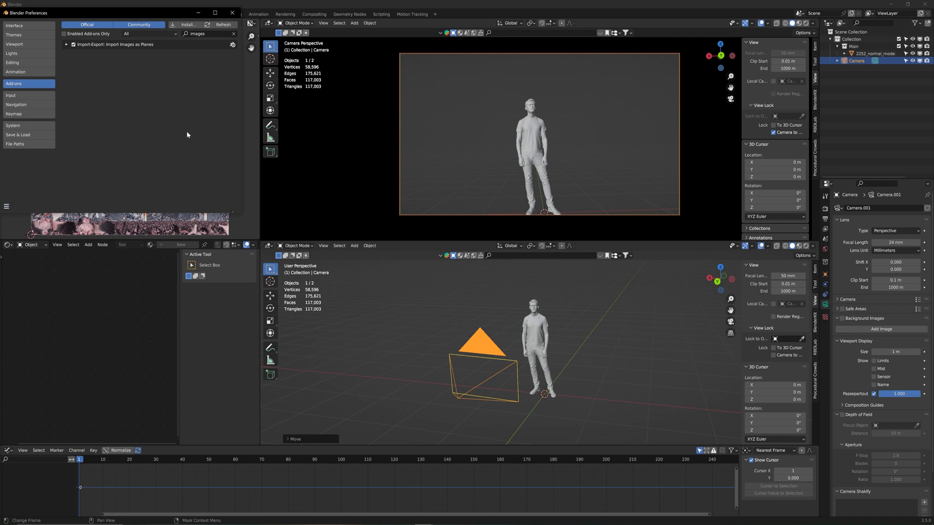
left_click(232, 13)
- Import the collapse greenscreen footage as an image plane at the scene origin, at the human model's feet
middle_click_drag(561, 406, 559, 412)
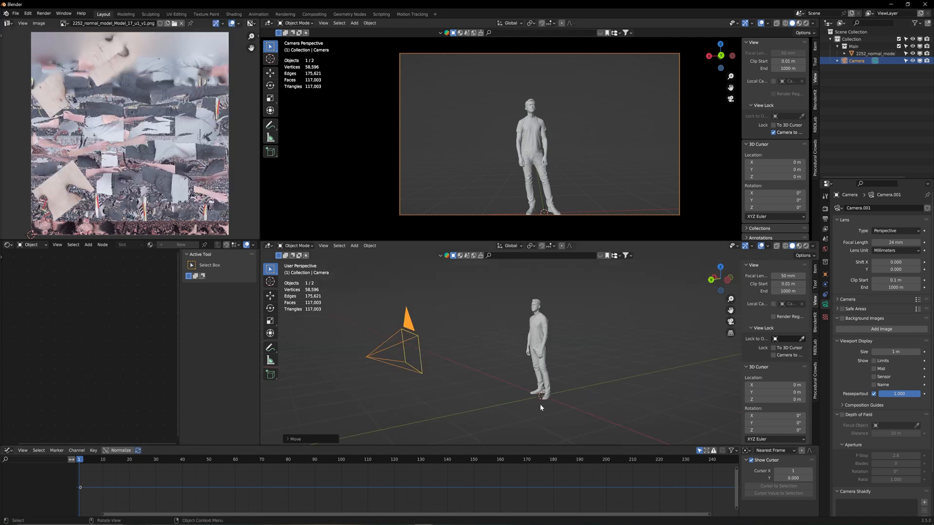
key("shift+a")
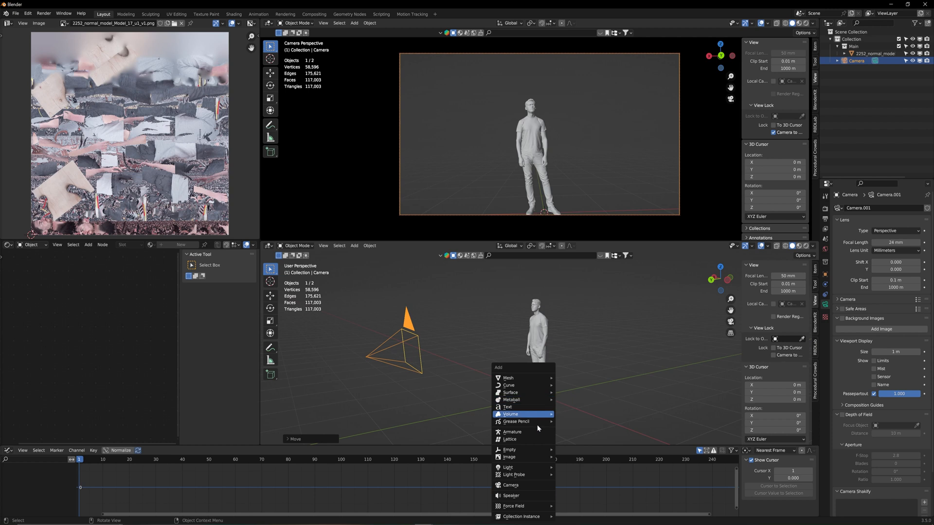
mouse_move(527, 457)
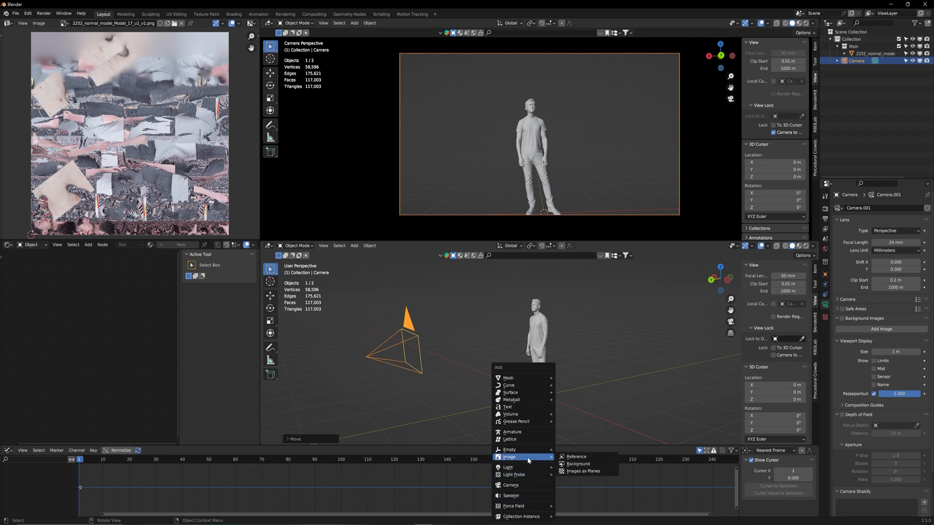
left_click(584, 474)
scroll(314, 232, "down", 3)
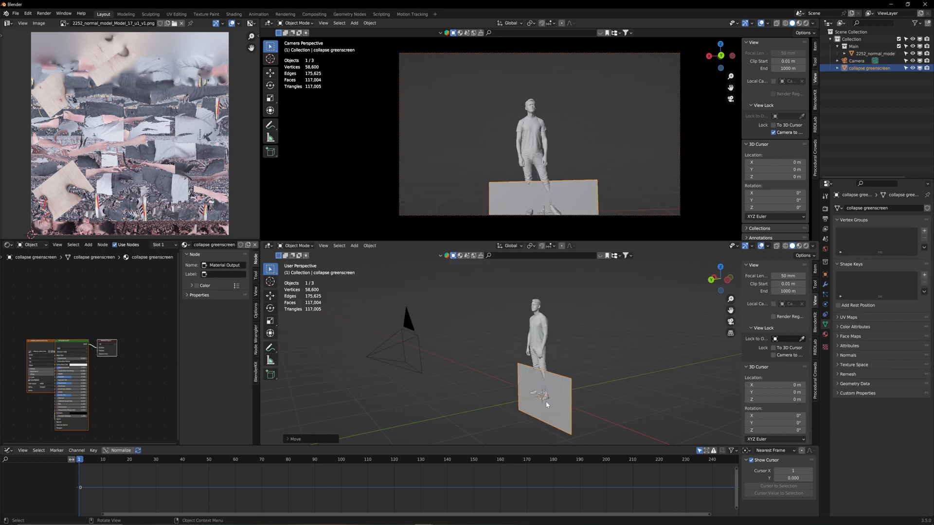
middle_click_drag(539, 404, 553, 381)
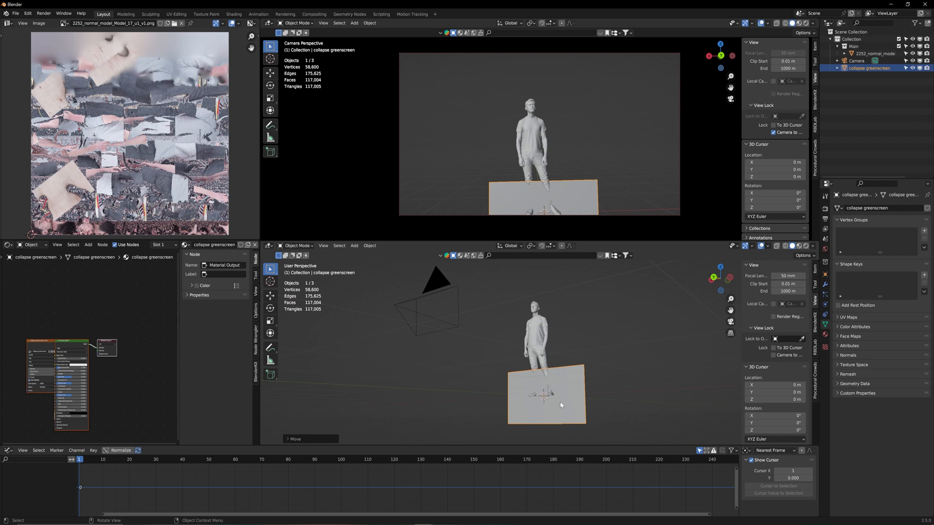
- Switch both 3D viewports to Material Preview shading to show the image plane's texture with its transparency
middle_click_drag(561, 405, 567, 406)
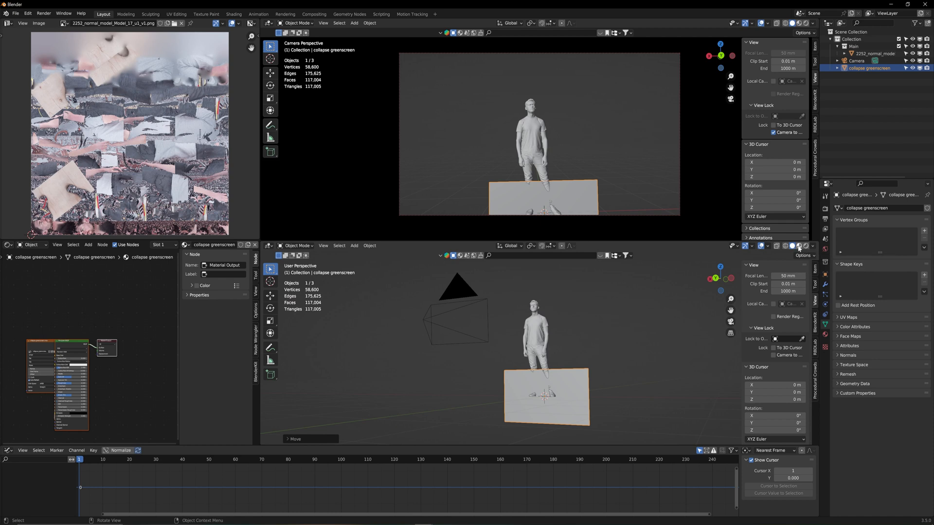
key("z")
mouse_move(547, 398)
middle_mouse_down()
mouse_move(544, 408)
mouse_move(530, 391)
mouse_move(540, 393)
mouse_move(539, 382)
middle_mouse_up()
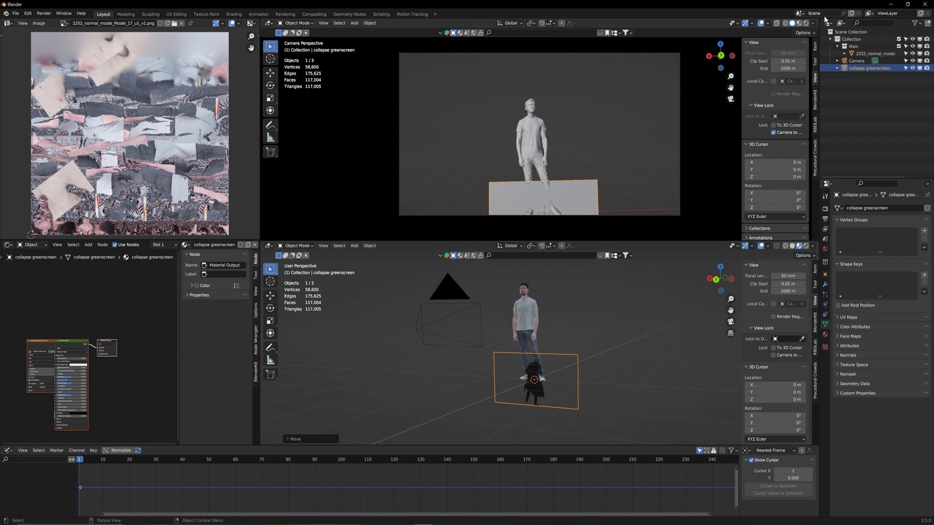
left_click(799, 24)
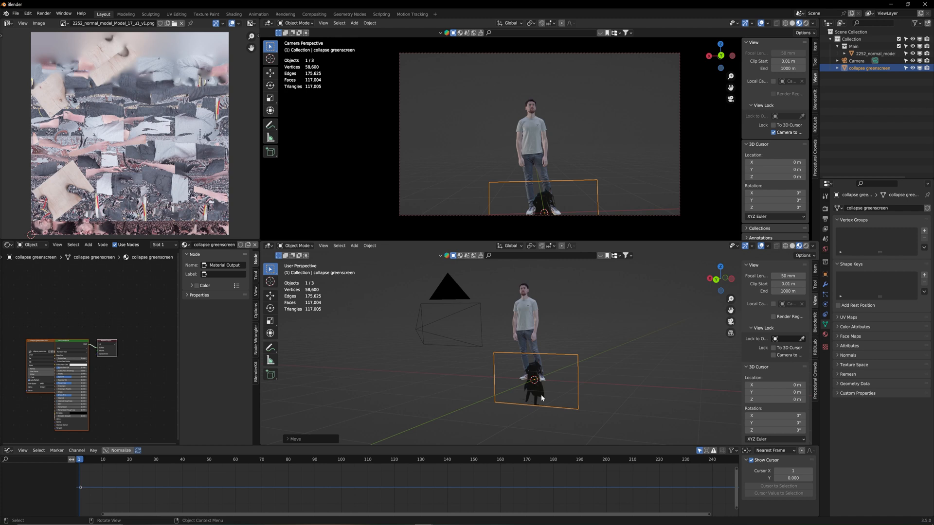
- Raise the collapse greenscreen plane along the Z axis and scale it up about 2.1 times
middle_click_drag(559, 392, 535, 390)
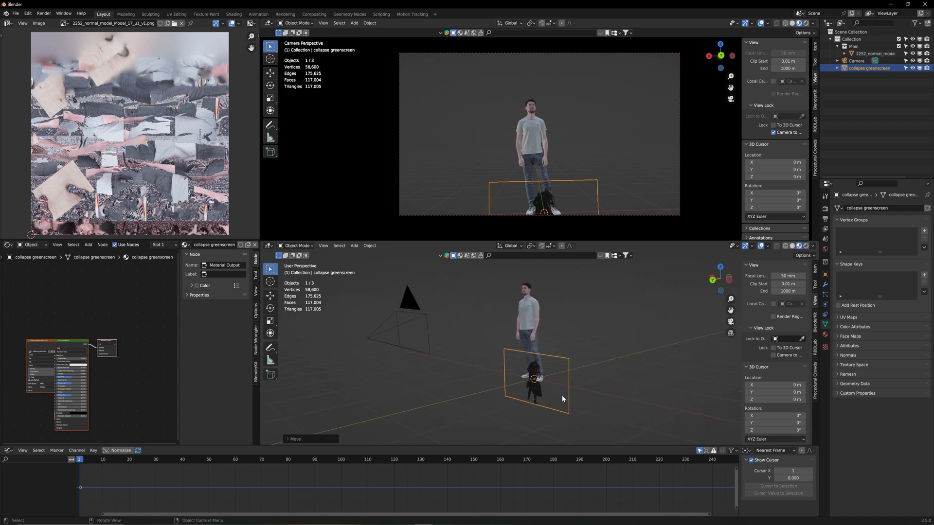
key("g")
key("z")
left_click(562, 347)
middle_click_drag(562, 347, 617, 366)
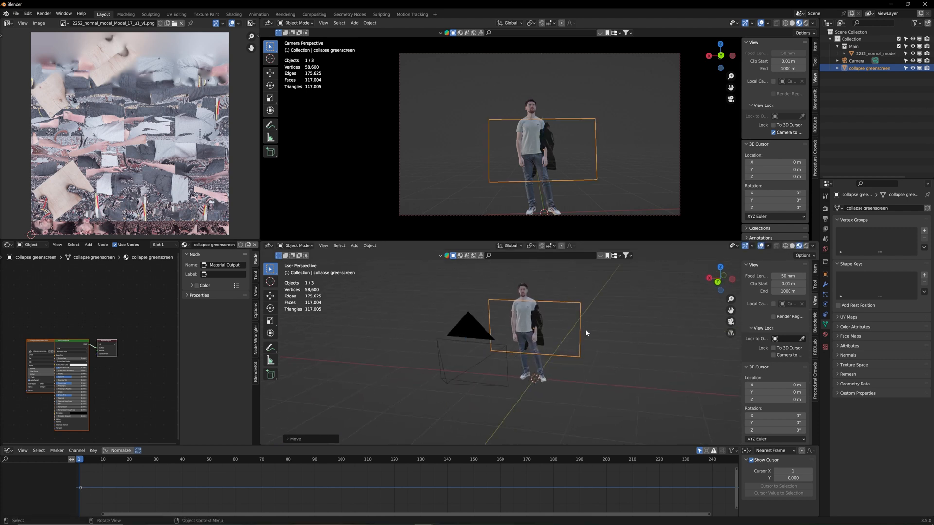
key("s")
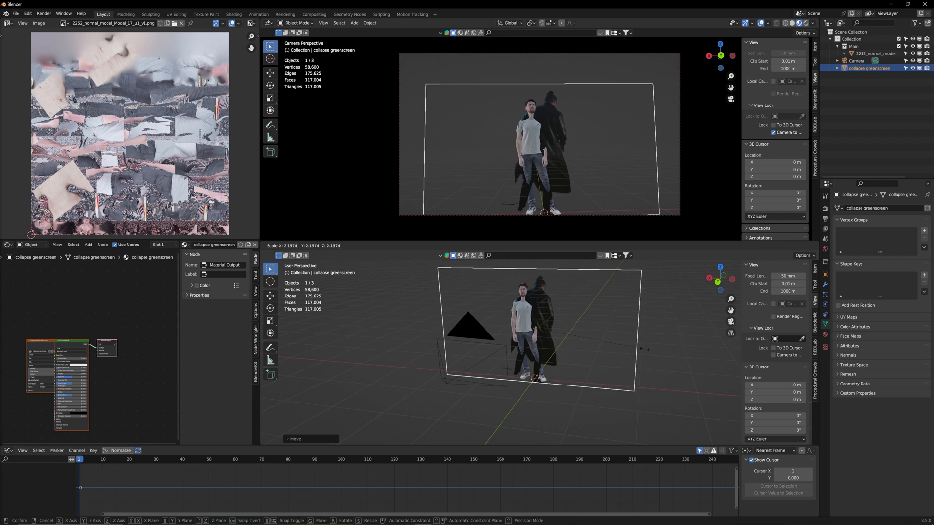
left_click(634, 345)
middle_click_drag(634, 346, 605, 352)
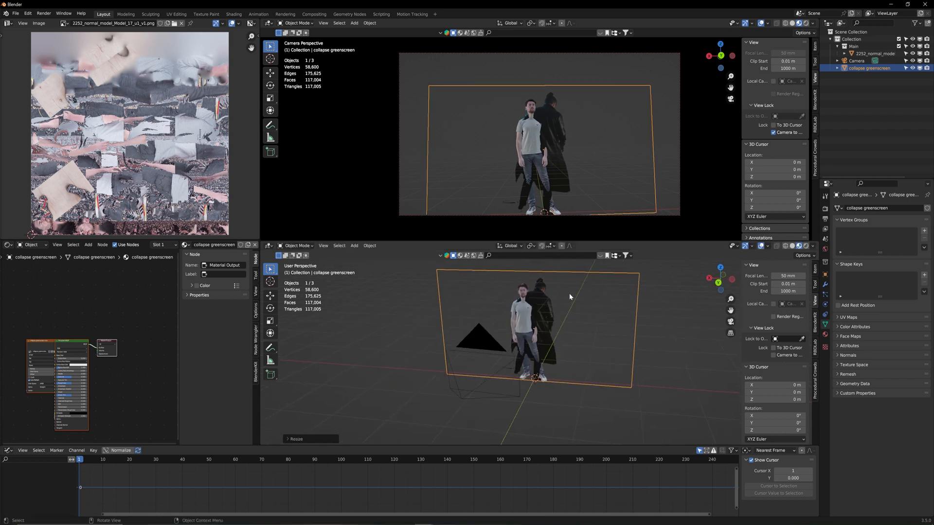
middle_click_drag(534, 291, 529, 282)
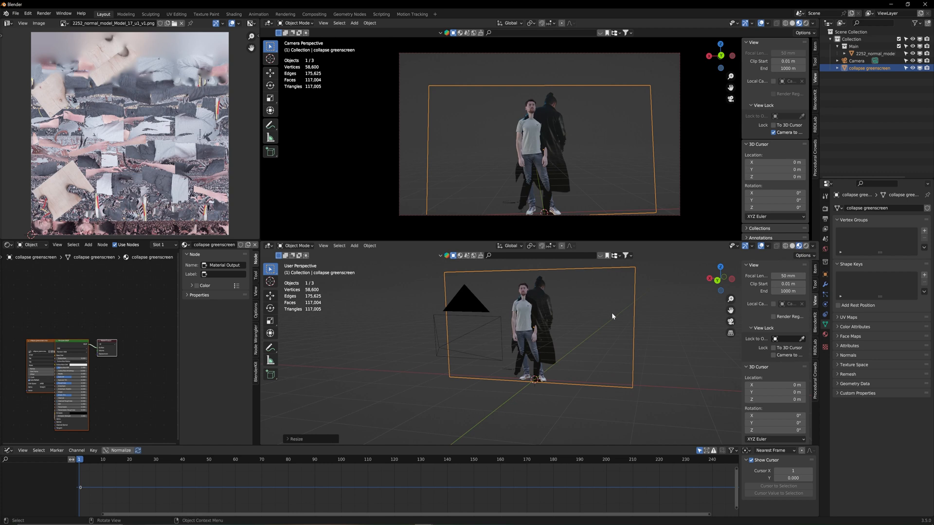
- Refine the plane's size and Z height to match its figure to the human model, finishing with a scale of about 1.12
key("s")
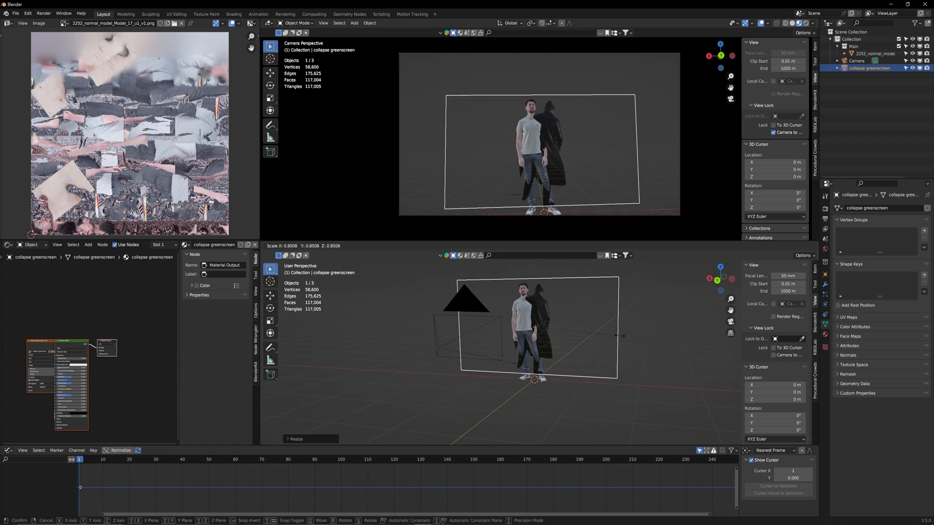
left_click(613, 334)
key("g")
key("z")
left_click(616, 342)
key("s")
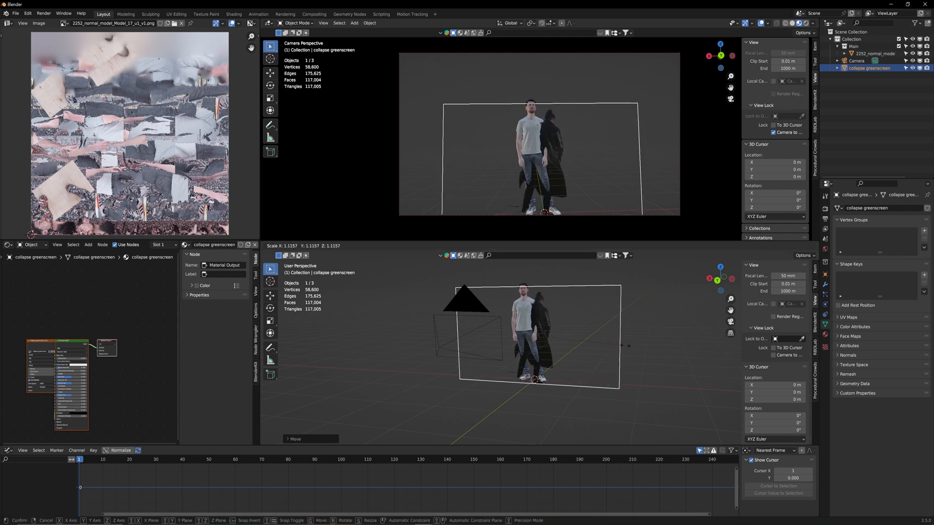
left_click(626, 346)
middle_click_drag(619, 349, 600, 340)
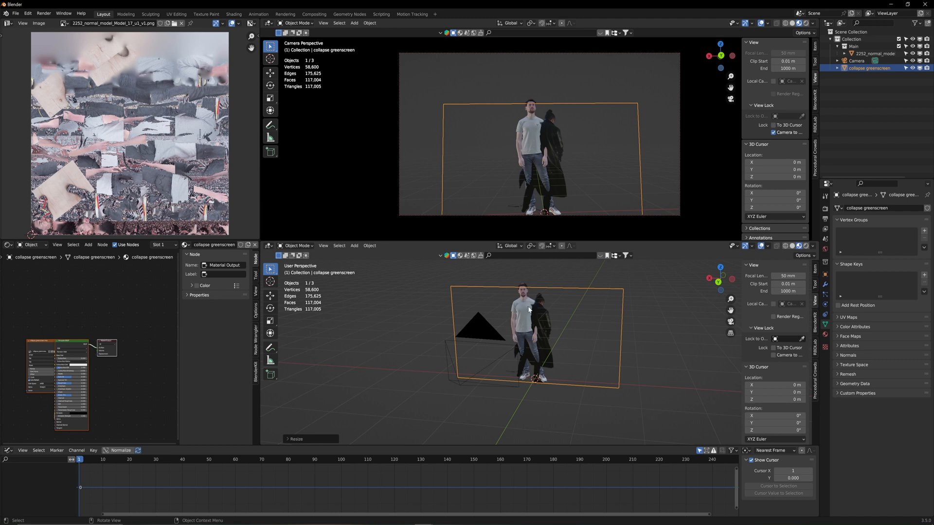
- Set the camera viewport to Rendered shading and delete the Background node from the World shader
left_click(806, 22)
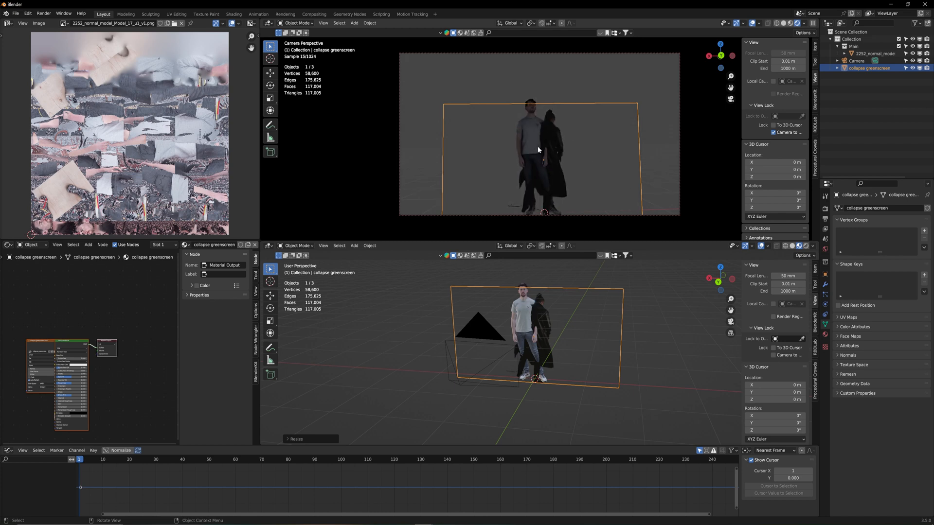
left_click(63, 342)
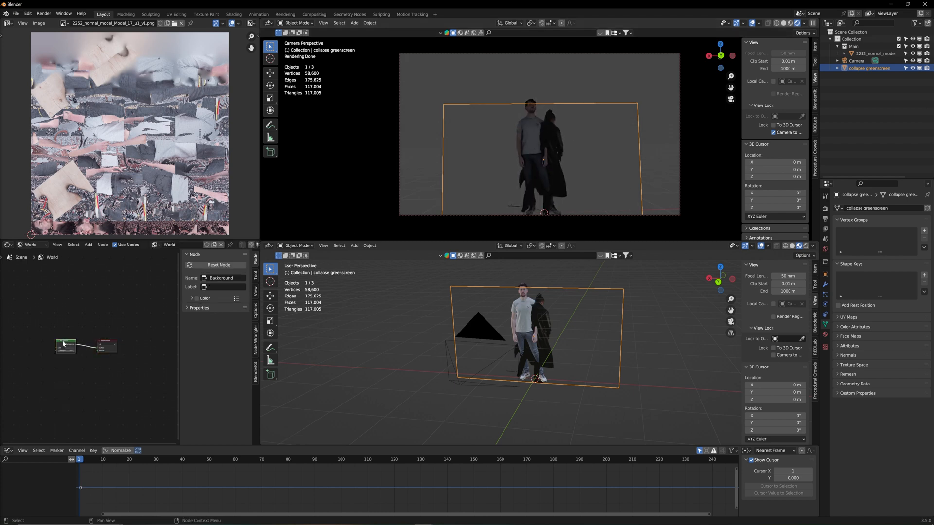
key("Delete")
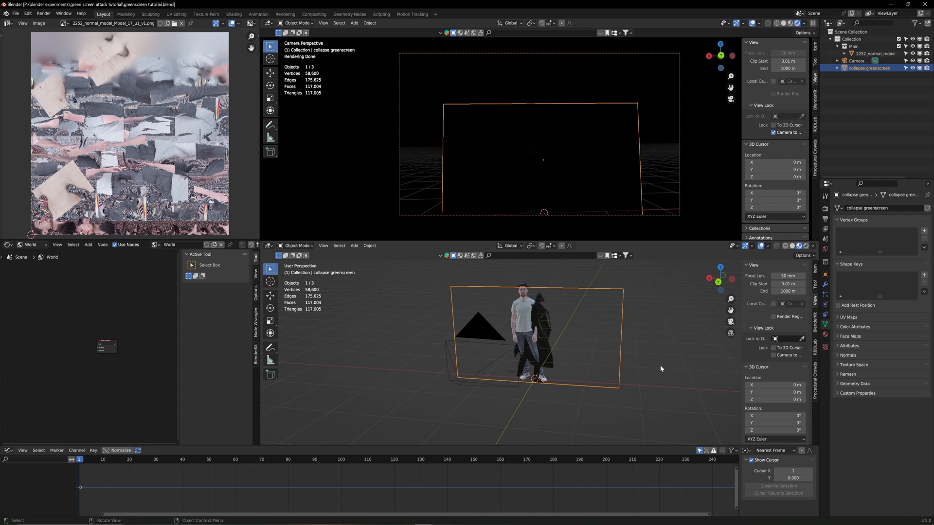
- Move the human model along the X axis away from the keyed figure, so the two stand side by side
left_click(527, 319)
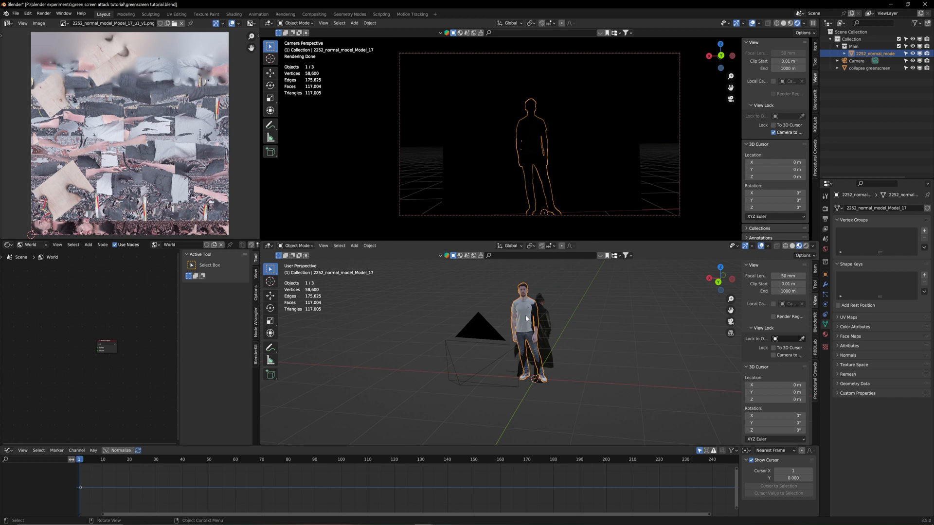
key("g")
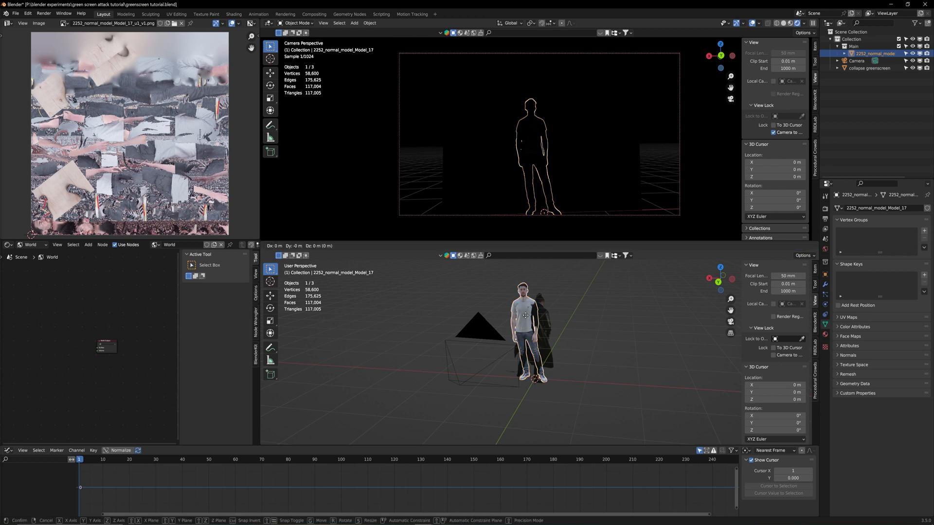
key("x")
left_click(499, 309)
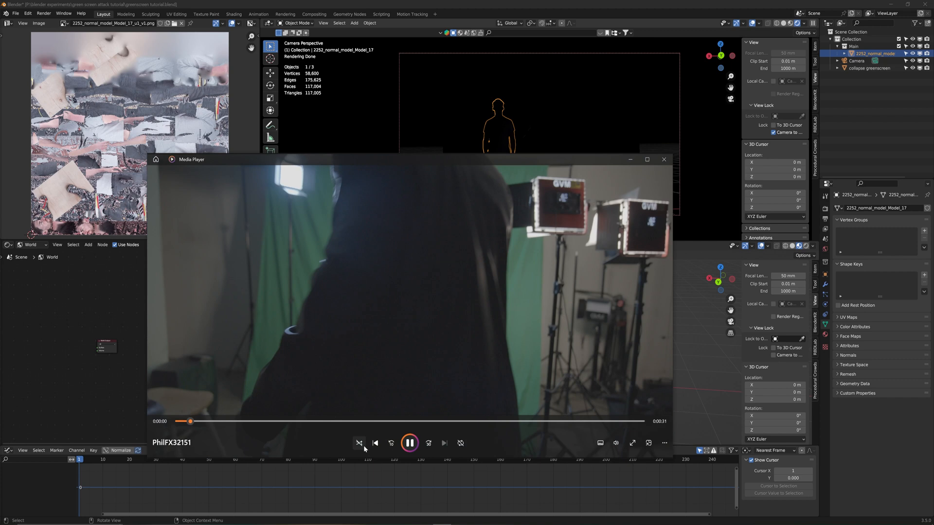
- In Media Player, pause the PhilFX32151 clip around 0:14 to examine the green-screen lighting setup, and close the player
left_click(389, 422)
left_click(408, 441)
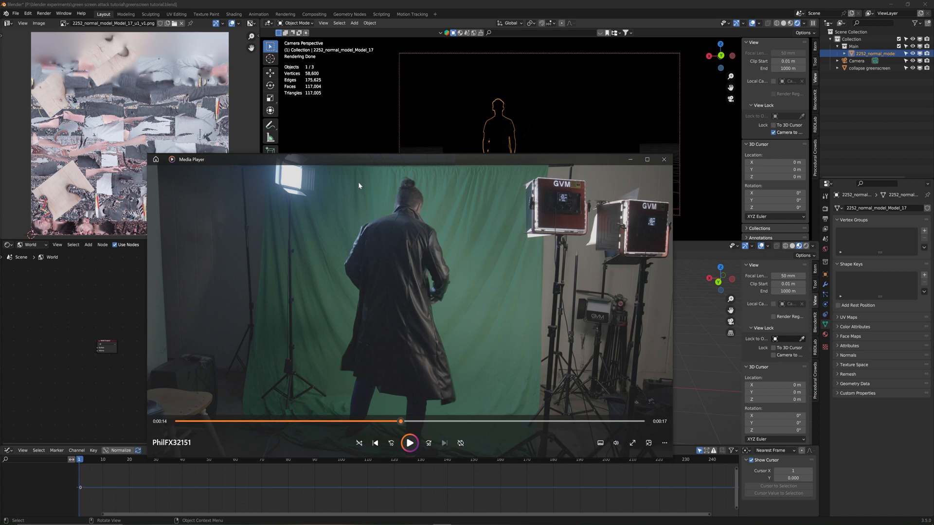
left_click(664, 159)
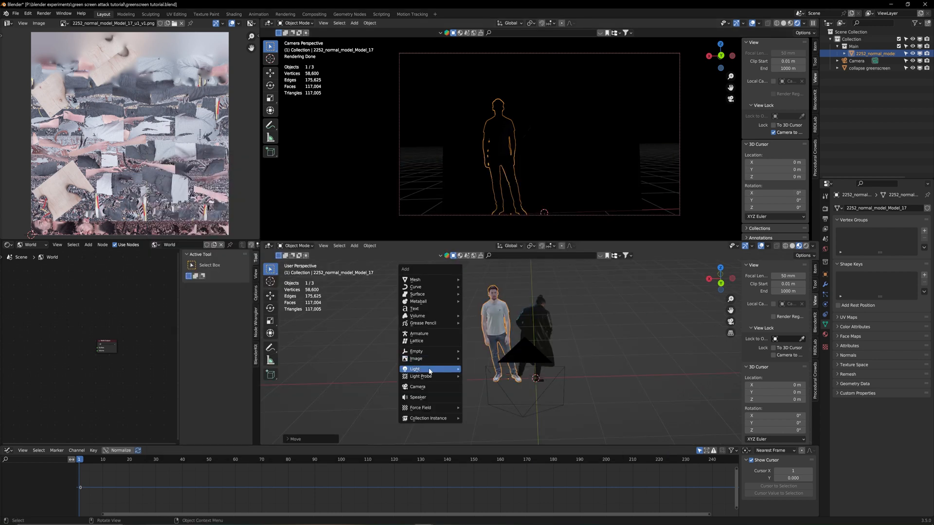
- Add an area light and move it up beside the human model's head, on the side away from the keyed figure
mouse_move(432, 369)
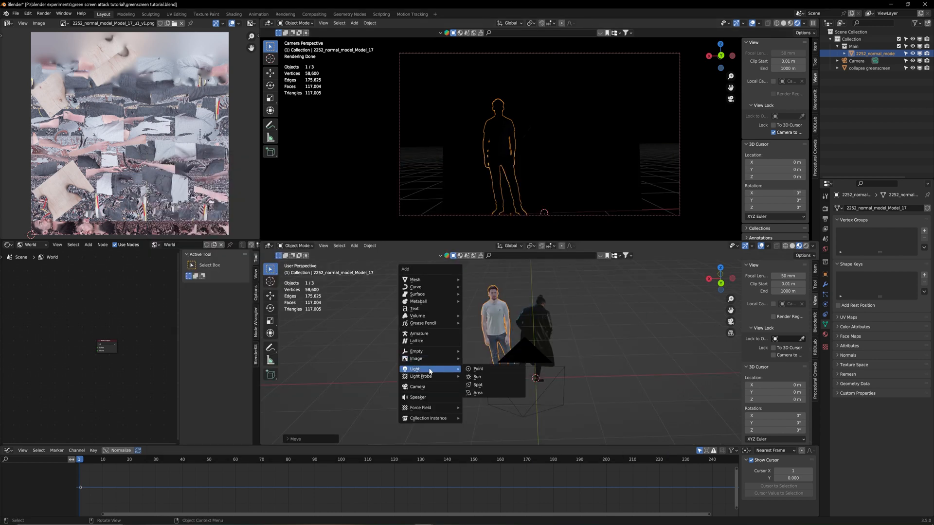
left_click(481, 393)
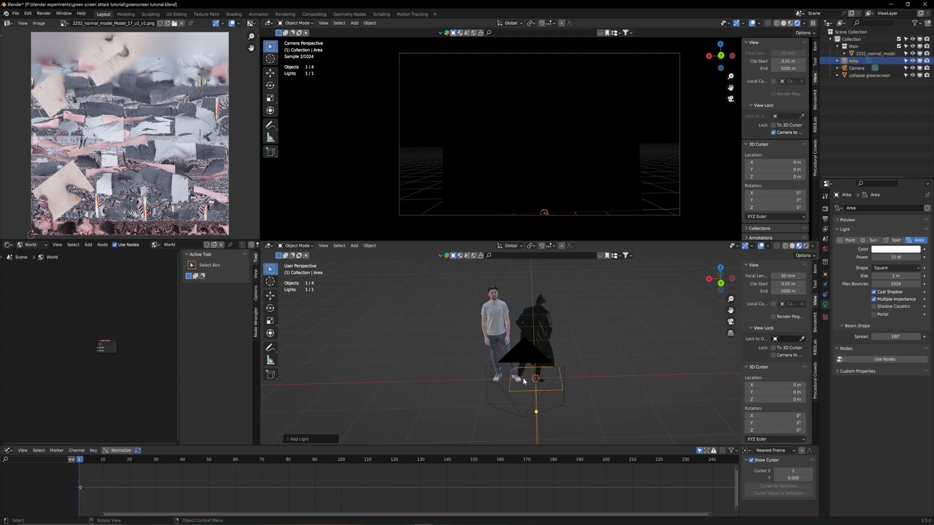
key("g")
left_click(451, 309)
- Rotate the area light to aim it sideways across the human model and the keyed figure
middle_click_drag(451, 310, 540, 369)
key("r")
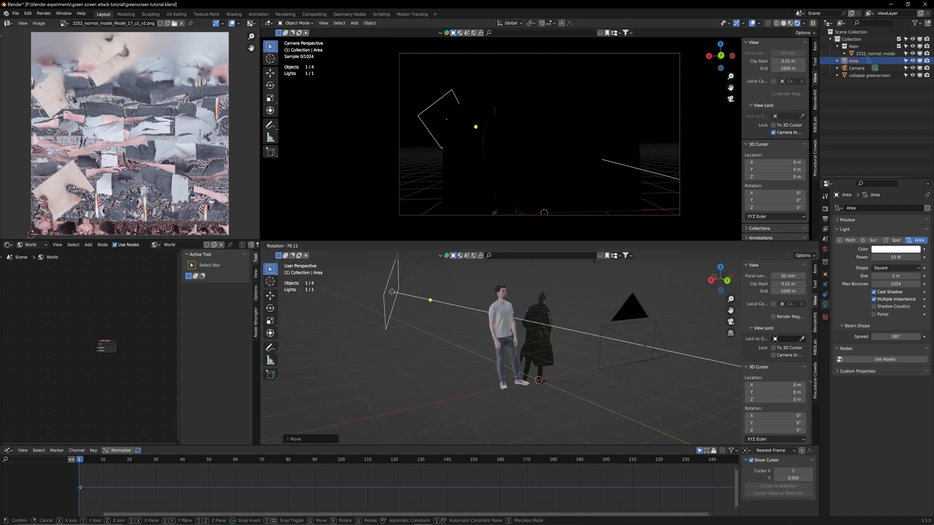
left_click(583, 425)
middle_click_drag(584, 425, 495, 106)
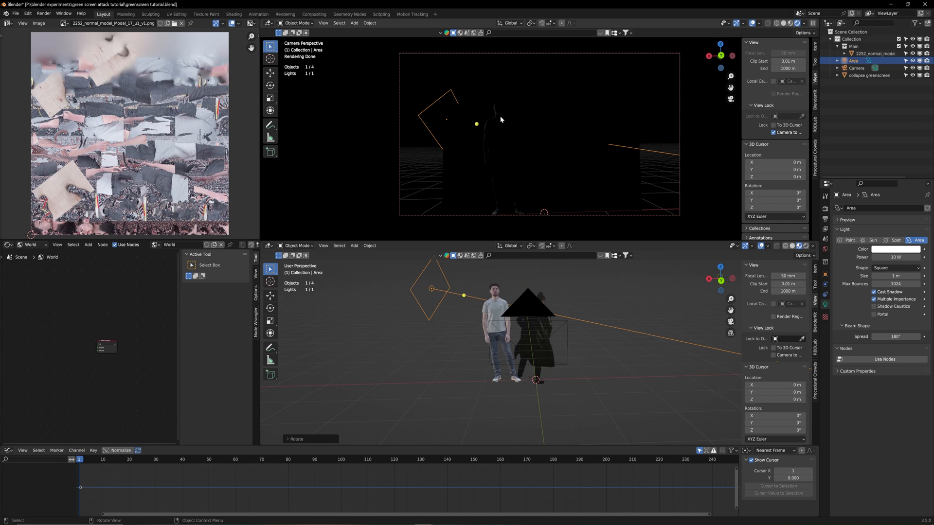
- Set the area light's power to 100 W and view its effect on the two figures up close
left_click(893, 256)
type("100")
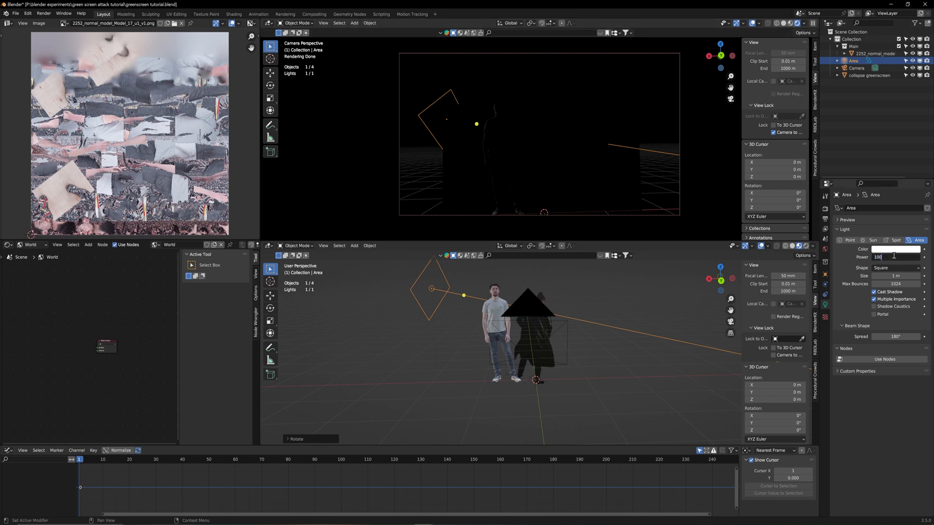
key("Return")
middle_click_drag(603, 335, 583, 324)
scroll(579, 326, "up", 5)
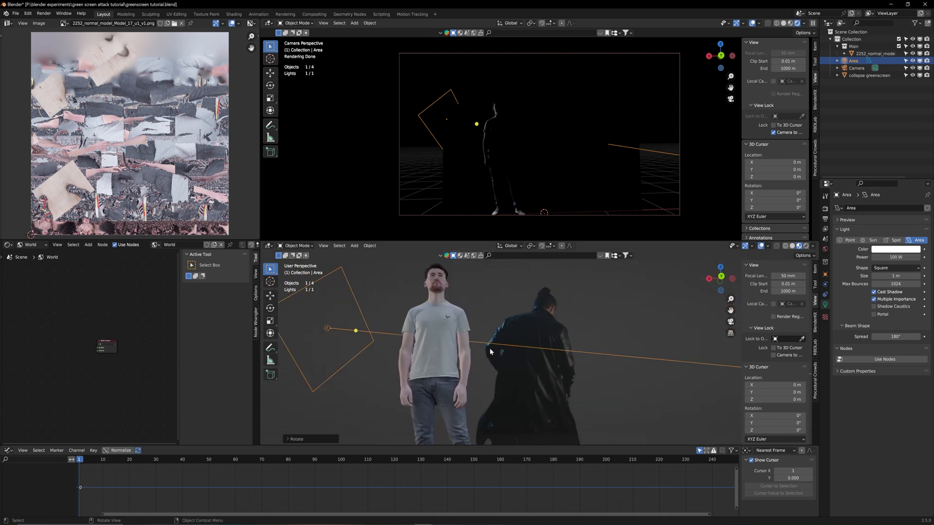
- Raise the area light vertically beside the human model's head and scale it down to a smaller panel
middle_click_drag(539, 387, 507, 417, "shift")
middle_click_drag(523, 347, 384, 364)
scroll(384, 368, "down", 3)
key("g")
key("z")
left_click(394, 333)
key("s")
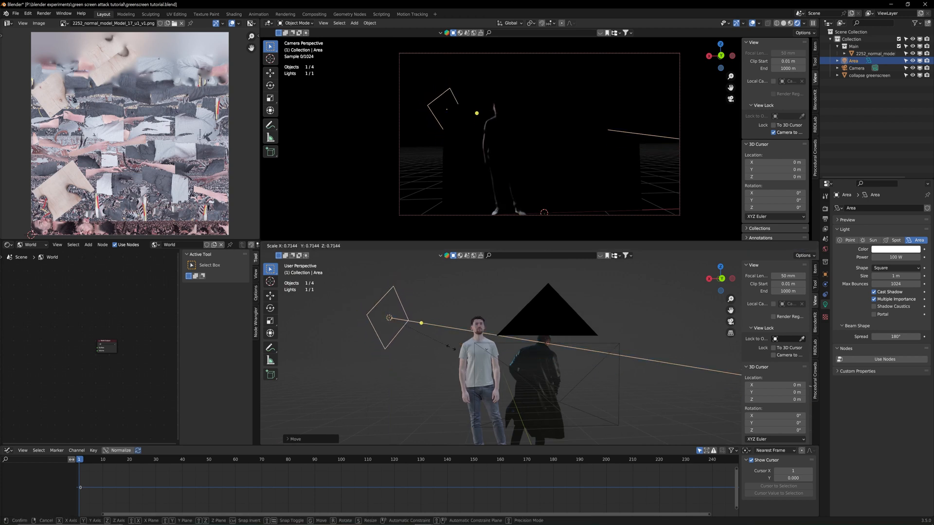
left_click(448, 347)
middle_click_drag(448, 347, 467, 340)
key("s")
left_click(460, 334)
- Rotate the area light and move it back so it sits behind the human model
key("r")
left_click(574, 334)
middle_click_drag(574, 334, 617, 374)
key("g")
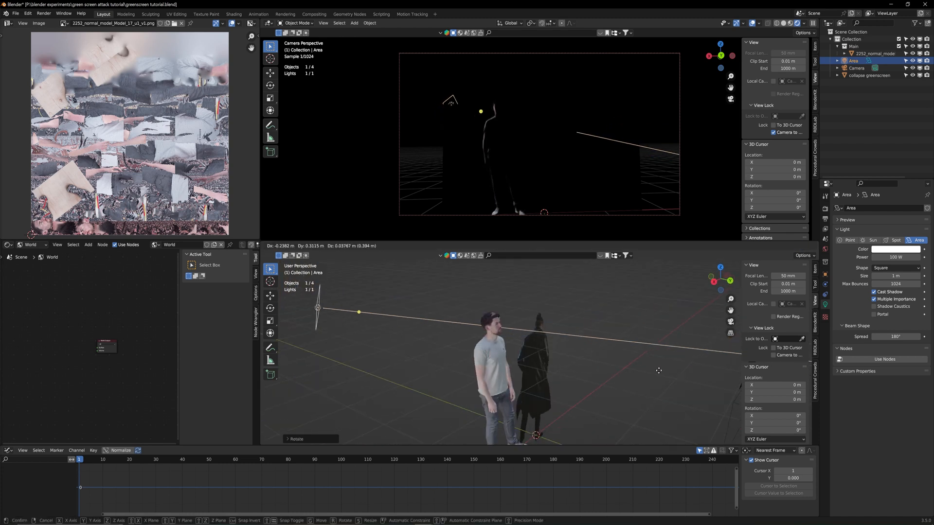
left_click(686, 380)
- Aim the area light diagonally at the figures from behind in top view and change its color to light blue
key("KP_7")
key("r")
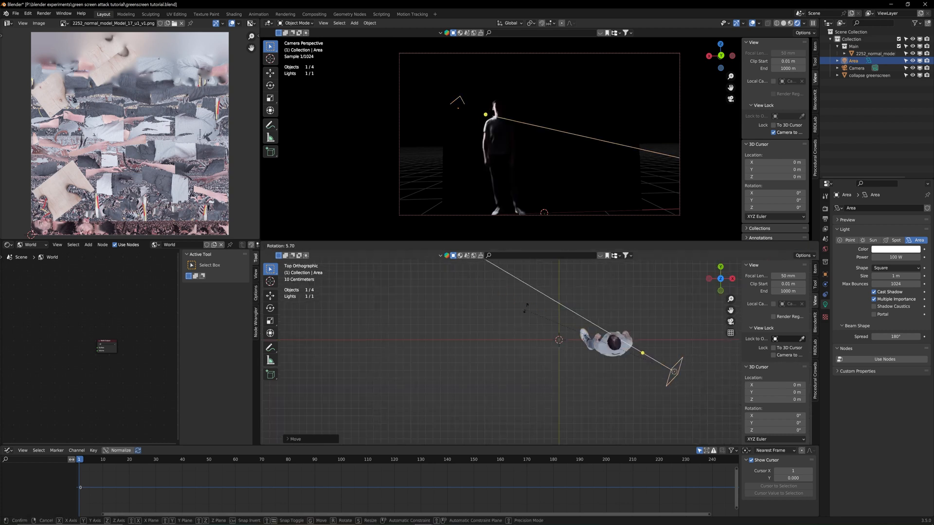
left_click(582, 283)
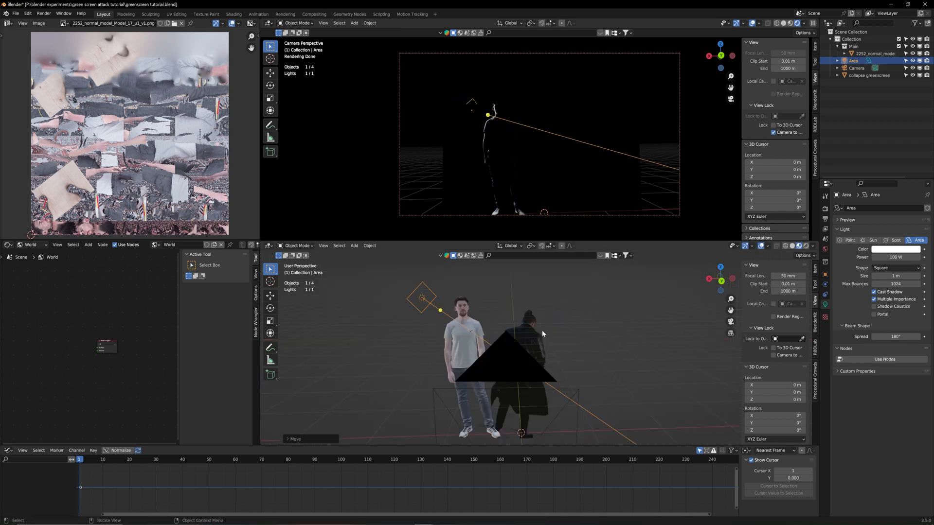
left_click(897, 251)
left_click_drag(885, 178, 887, 176)
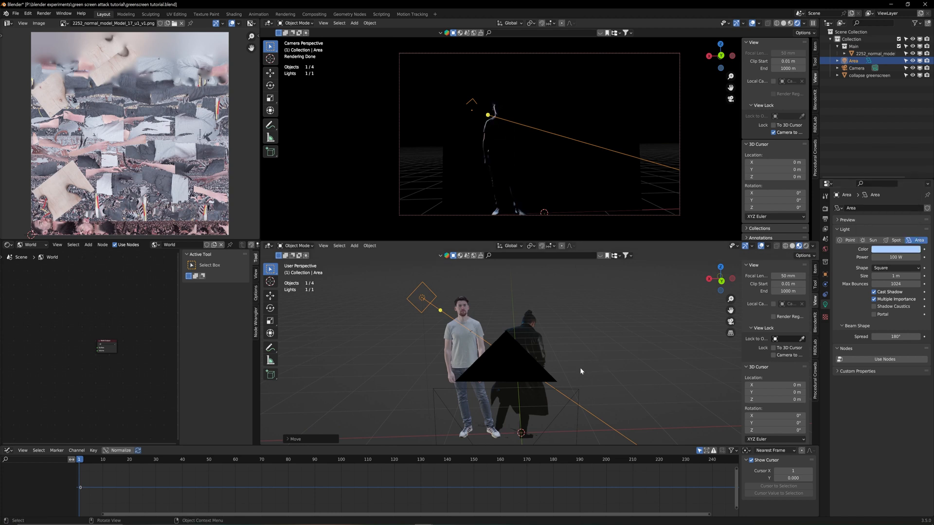
- Add a second area light and move it in front of the figures, toward the camera side
scroll(557, 383, "down", 4)
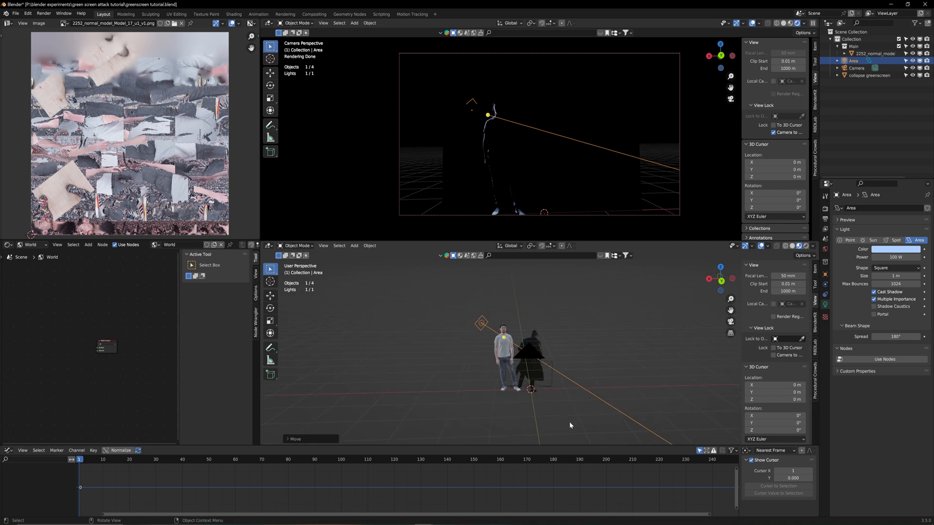
key("shift+a")
mouse_move(570, 423)
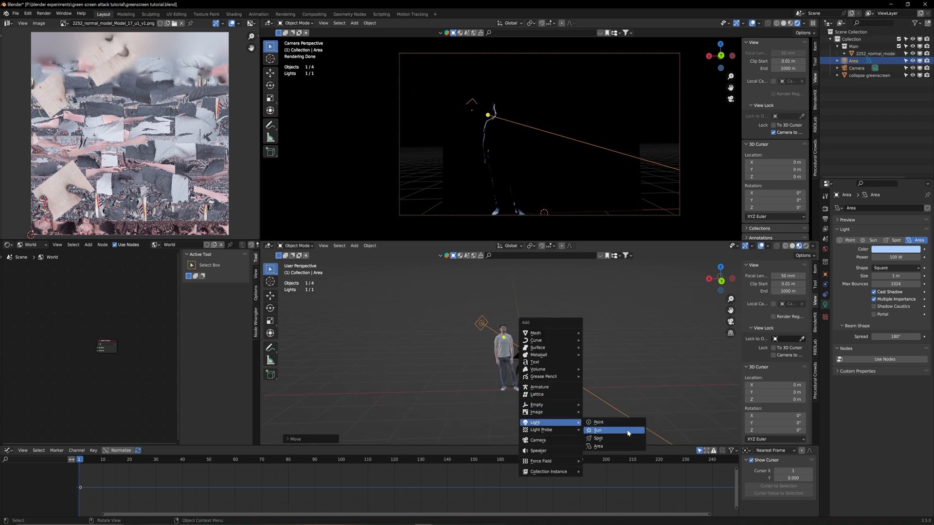
left_click(601, 445)
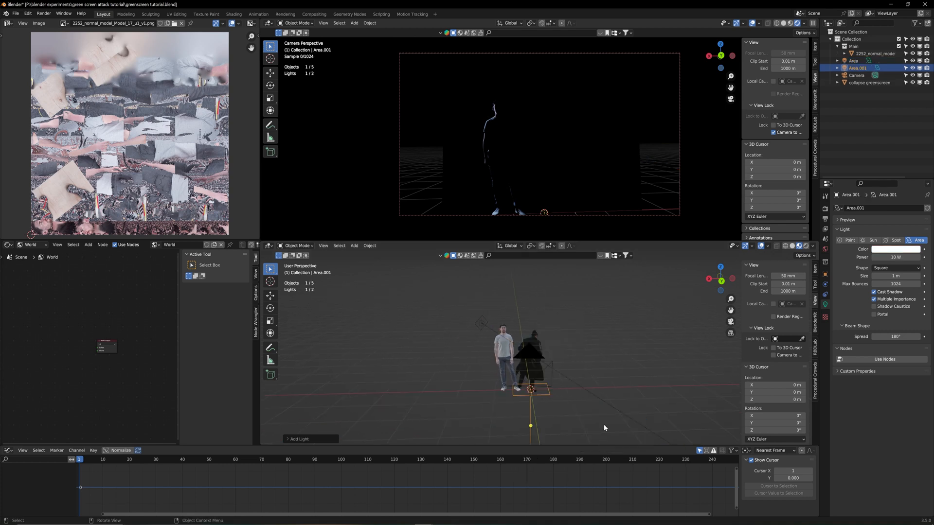
key("KP_7")
key("g")
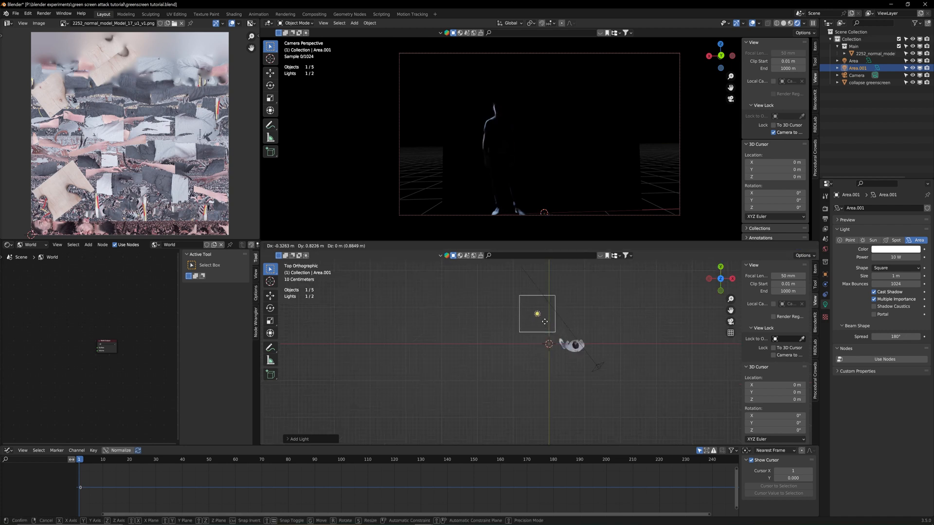
left_click(541, 321)
- Raise the second area light along Z to above head height and rotate it to face the figures
middle_click_drag(541, 321, 524, 421)
key("g")
key("z")
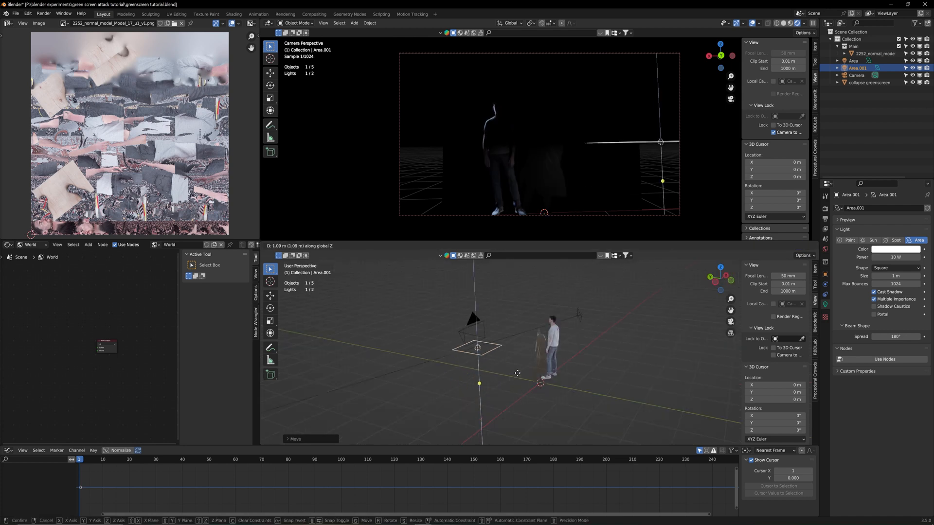
left_click(523, 363)
mouse_move(524, 361)
middle_mouse_down()
mouse_move(539, 378)
mouse_move(529, 378)
middle_mouse_up()
key("r")
left_click(626, 421)
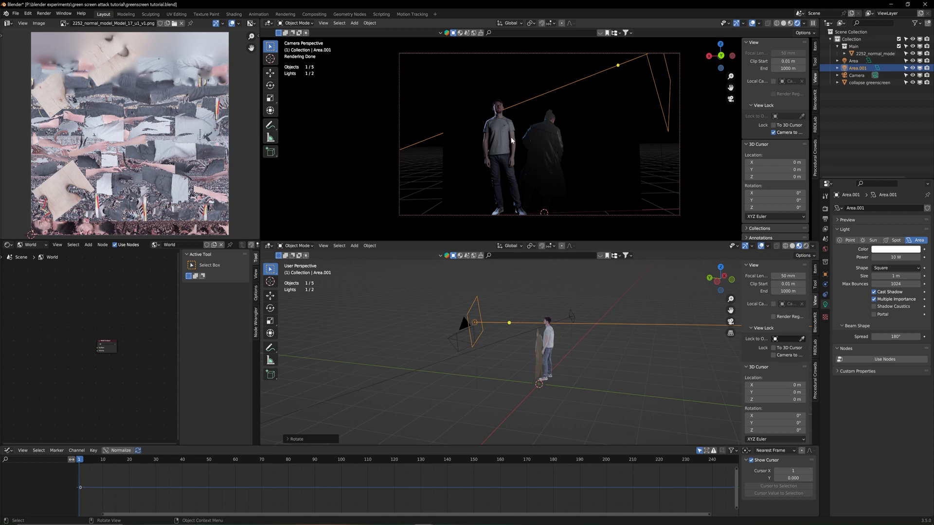
- Reposition the second area light in front of the figures and rotate it to aim diagonally at the human model
middle_click_drag(574, 291, 605, 436)
middle_click_drag(543, 409, 536, 407)
key("g")
left_click(577, 369)
key("r")
left_click(537, 374)
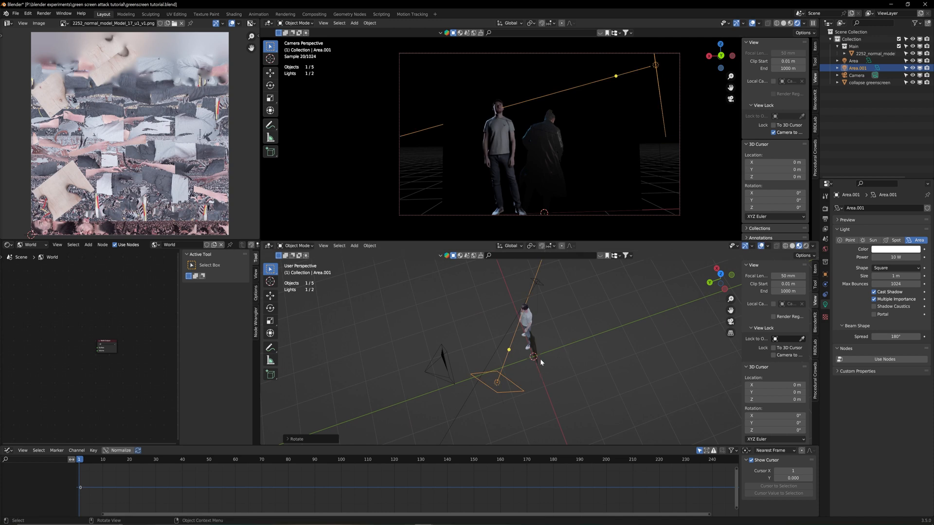
- Tint the second area light a pale warm orange and view both figures from the front
left_click(895, 249)
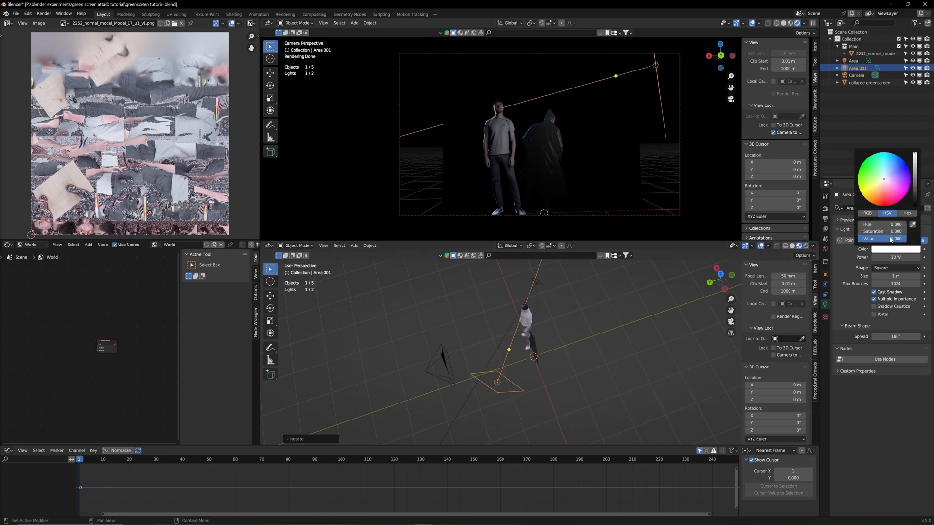
left_click(884, 183)
middle_click_drag(603, 272, 539, 343)
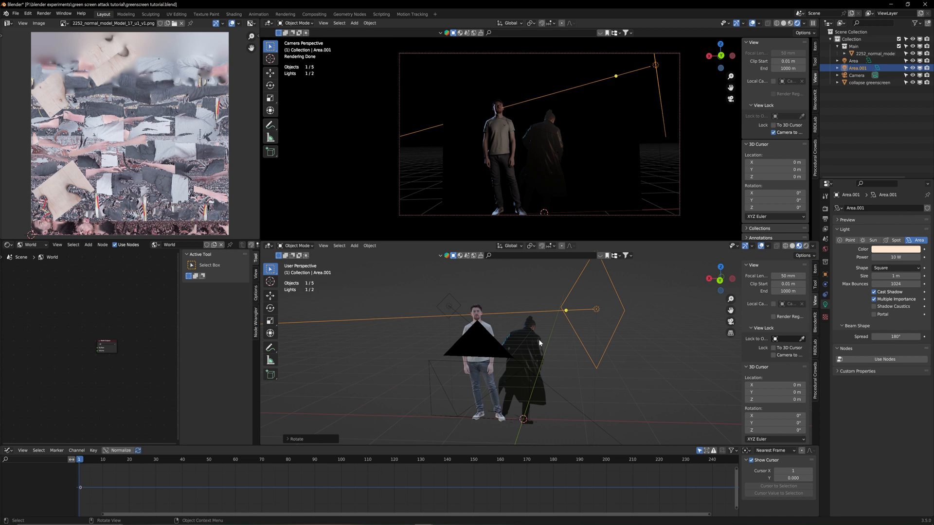
- Select the collapse greenscreen plane and switch the shader editor from World to Object to show its material
left_click(537, 342)
middle_click_drag(539, 343, 527, 348)
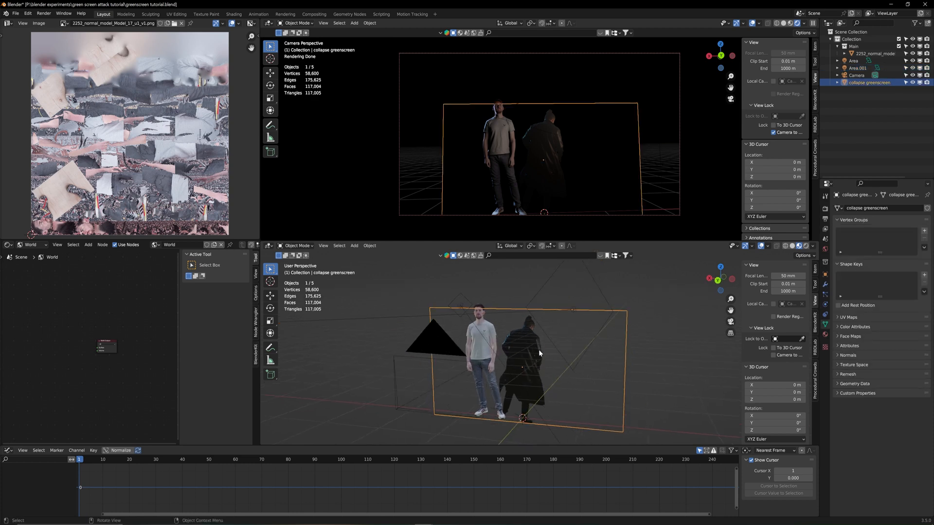
left_click(31, 245)
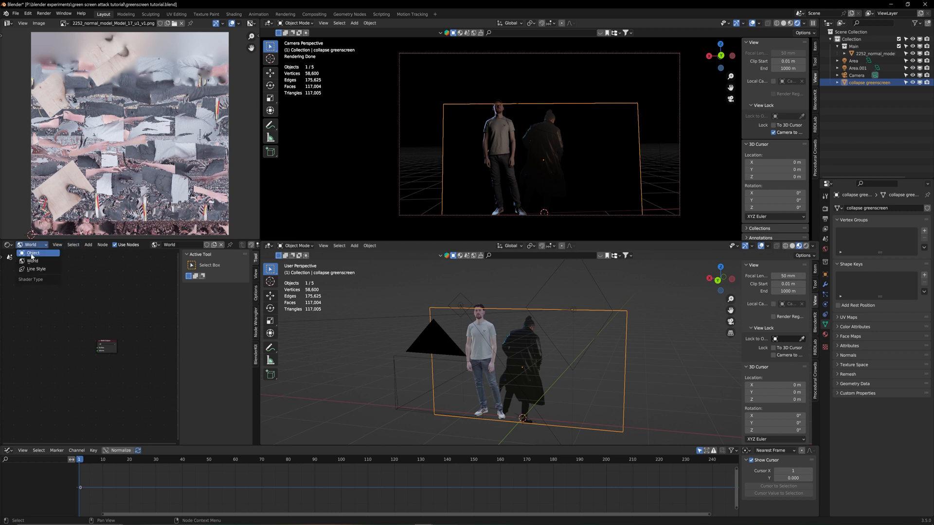
left_click(33, 253)
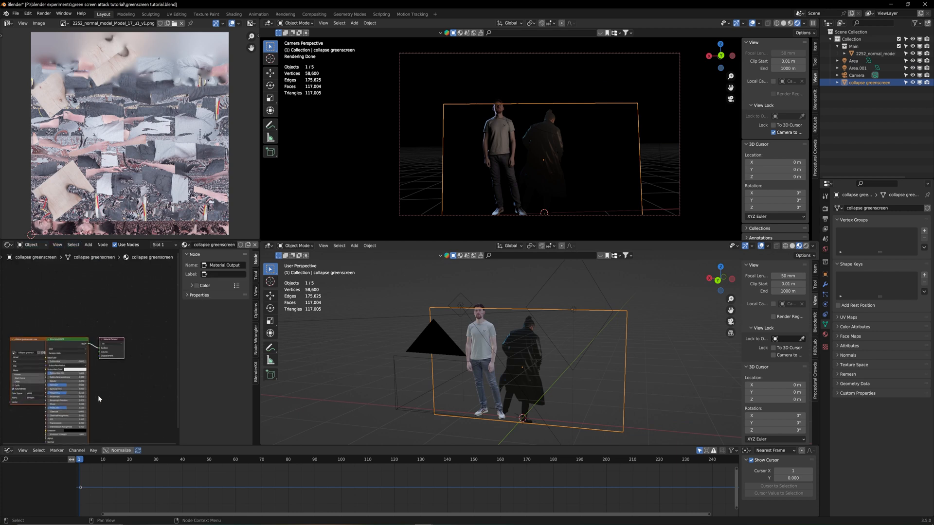
- Try a higher Metallic value on the Principled BSDF of the collapse greenscreen material
left_click(32, 339)
key("Home")
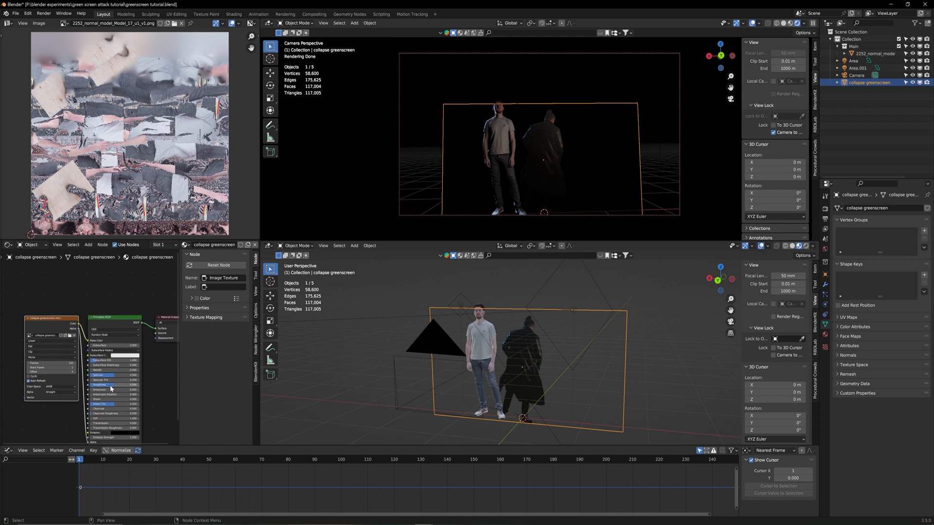
left_click_drag(99, 372, 138, 373)
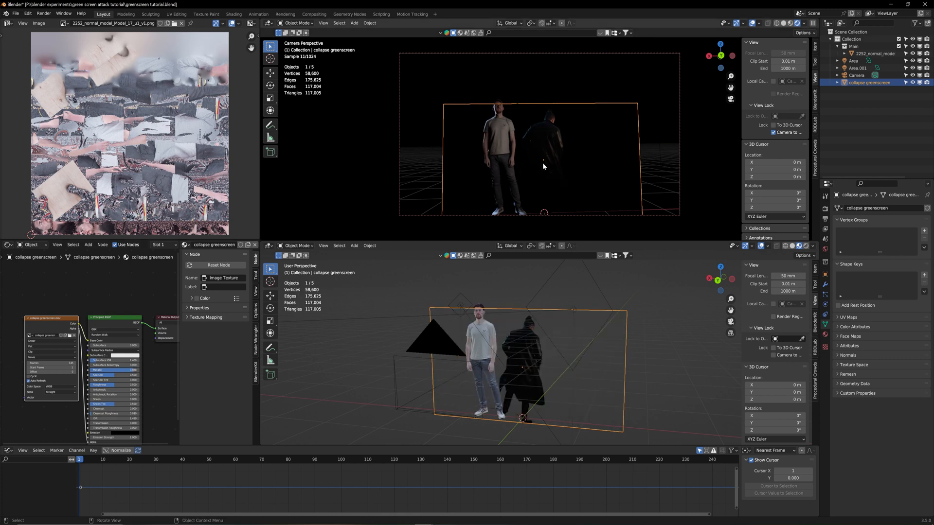
mouse_move(109, 375)
left_mouse_down()
mouse_move(120, 376)
mouse_move(109, 388)
left_mouse_up()
- Replace the Principled BSDF with an Emission shader linked between the footage texture's color and the material output
left_click(115, 322)
key("x")
key("shift+a")
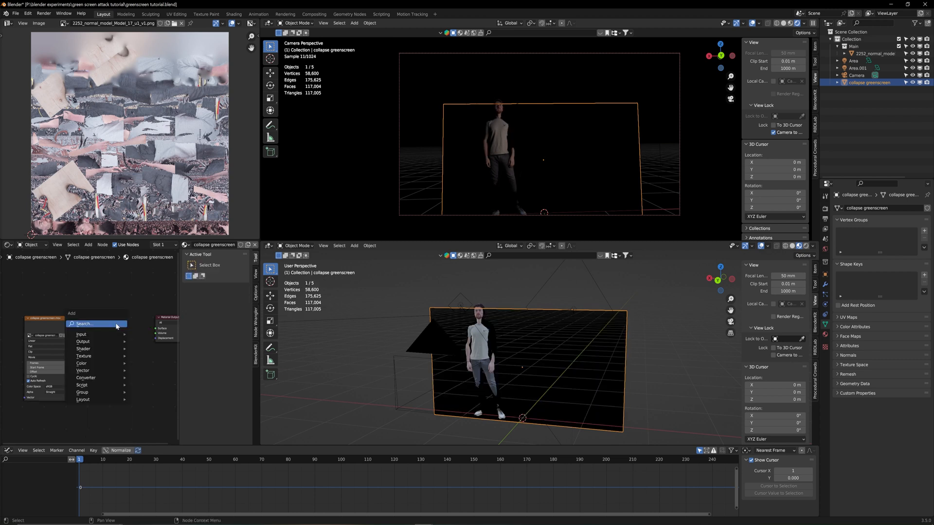
left_click(117, 324)
type("emi")
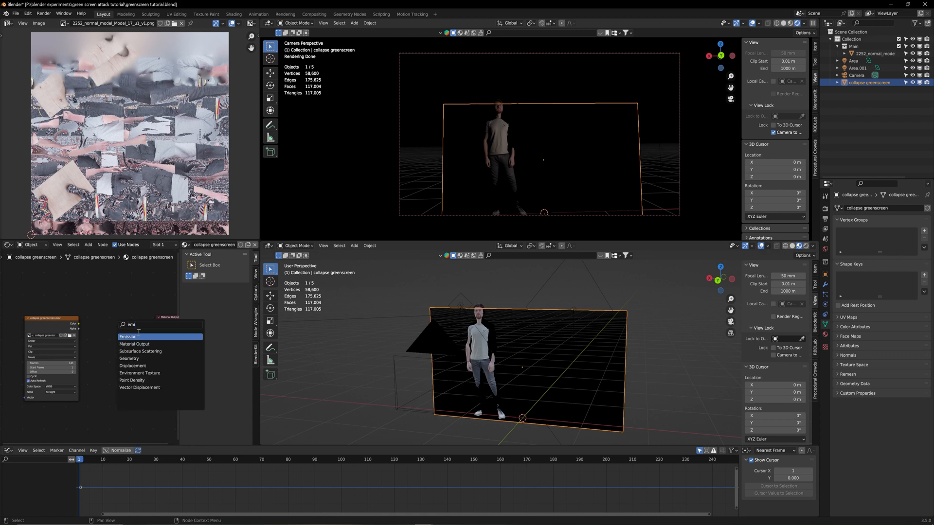
key("Return")
left_click_drag(79, 324, 156, 328)
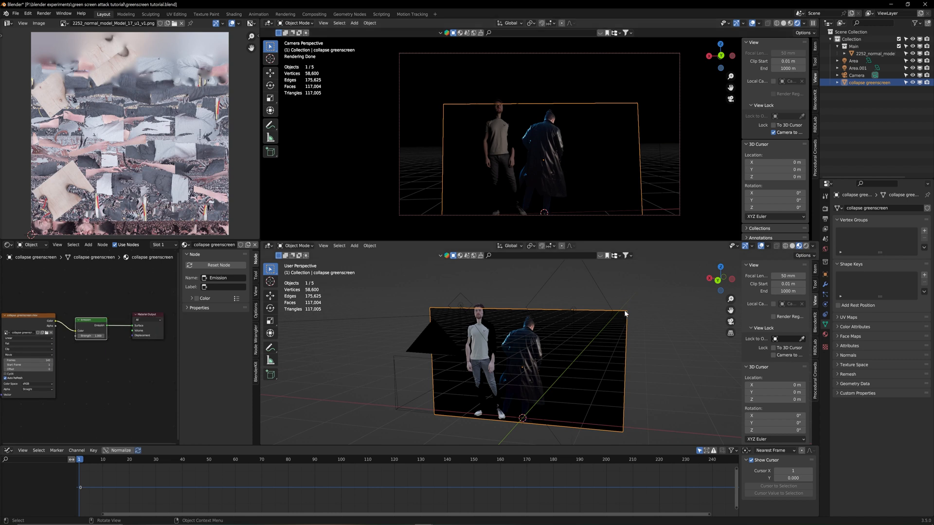
- Inspect the emissive plane up close and add a Transparent BSDF node above the Emission node
middle_click_drag(625, 313, 440, 331)
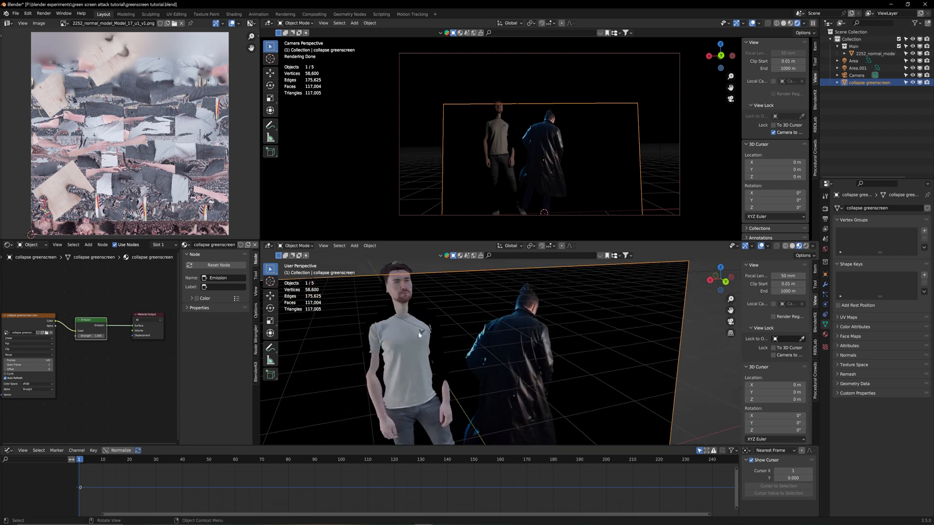
middle_click_drag(426, 330, 489, 345)
scroll(488, 339, "down", 3)
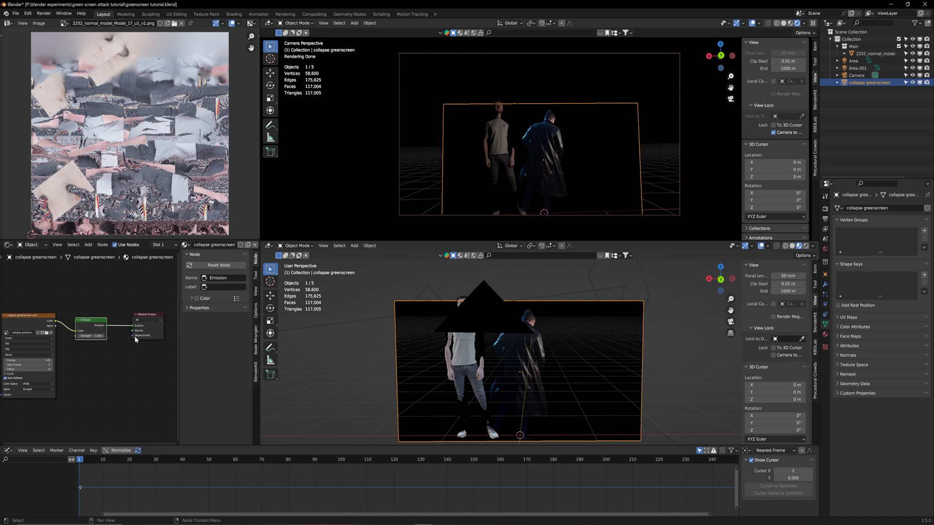
left_click(31, 324)
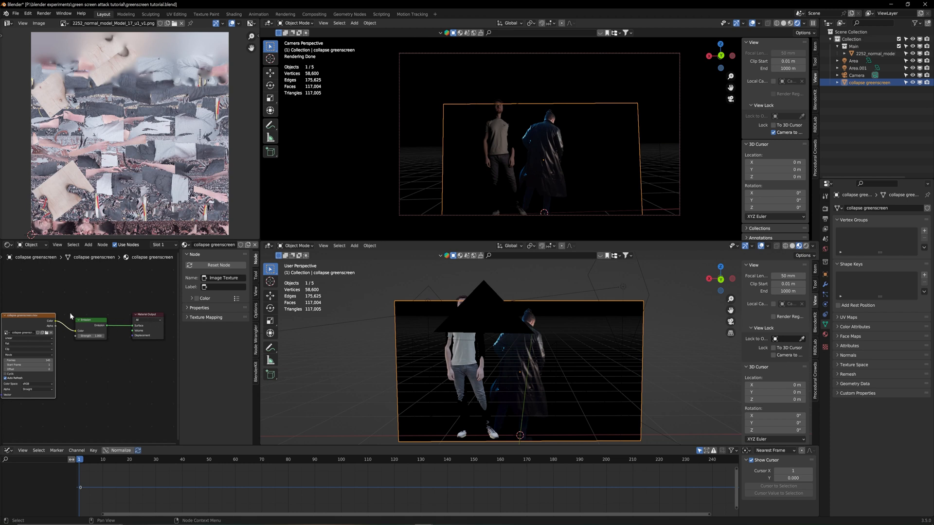
key("shift+a")
type("trans")
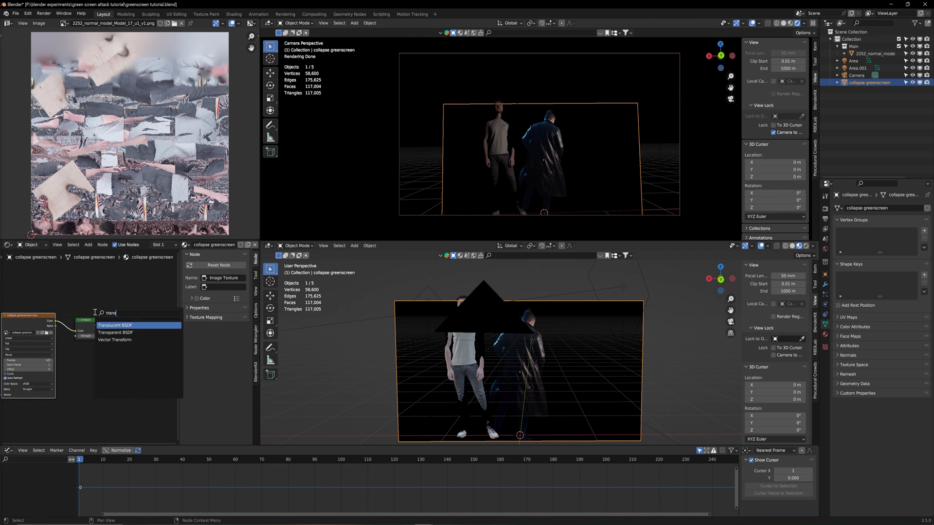
key("Down")
key("Return")
left_click(95, 315)
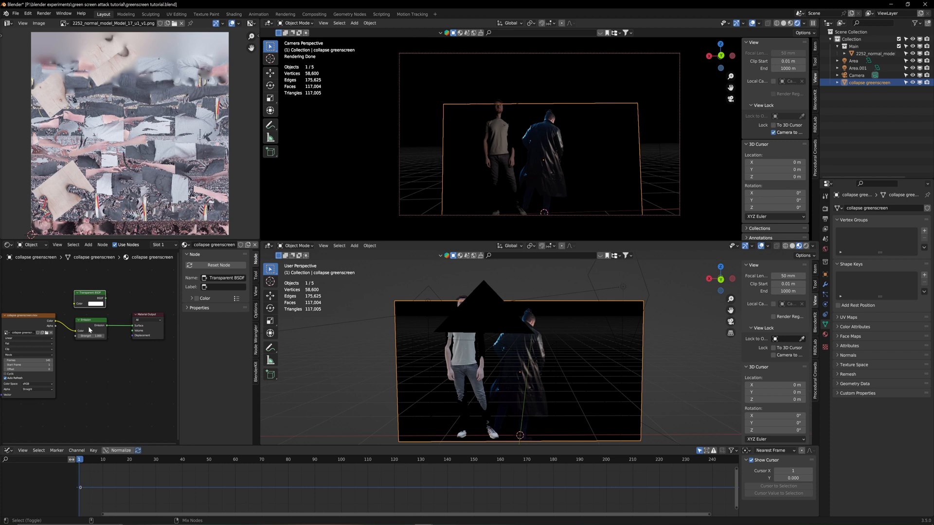
- Combine the Transparent BSDF and Emission in a Mix Shader and connect the footage texture's alpha to its factor
right_click_drag(88, 326, 87, 299, "ctrl+shift")
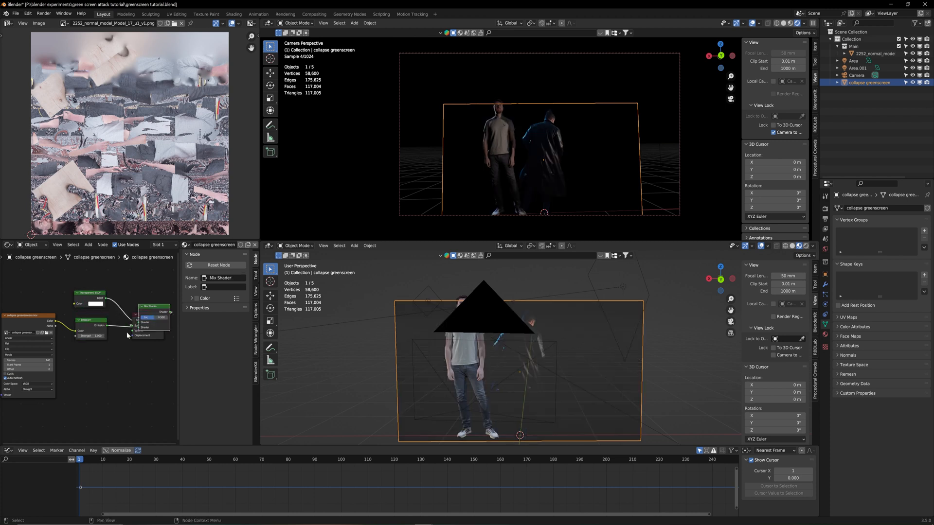
left_click_drag(145, 314, 166, 308)
middle_click_drag(11, 325, 80, 331)
scroll(101, 324, "up", 2)
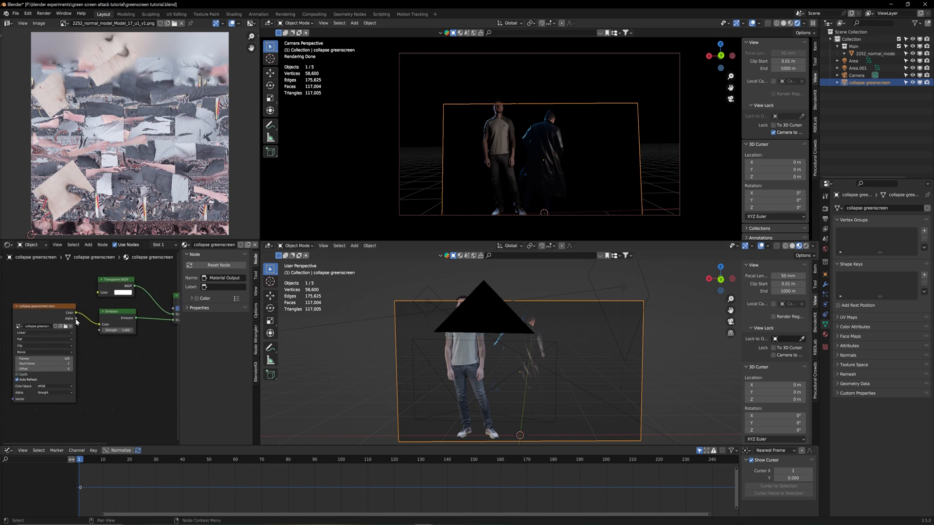
left_click_drag(76, 322, 121, 309)
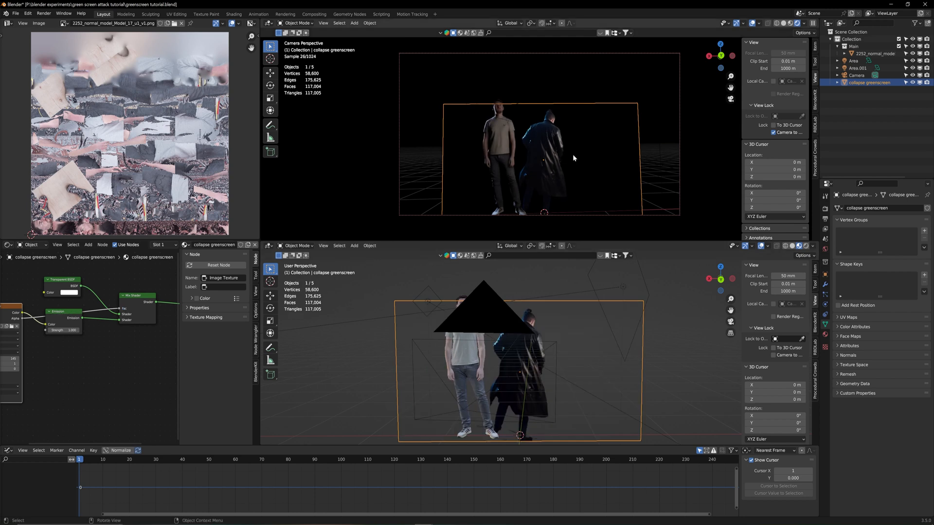
- Select each area light in turn and hide the warm front light, Area.001, in the viewport
mouse_move(540, 360)
middle_mouse_down()
mouse_move(509, 379)
mouse_move(483, 360)
mouse_move(515, 354)
mouse_move(554, 372)
middle_mouse_up()
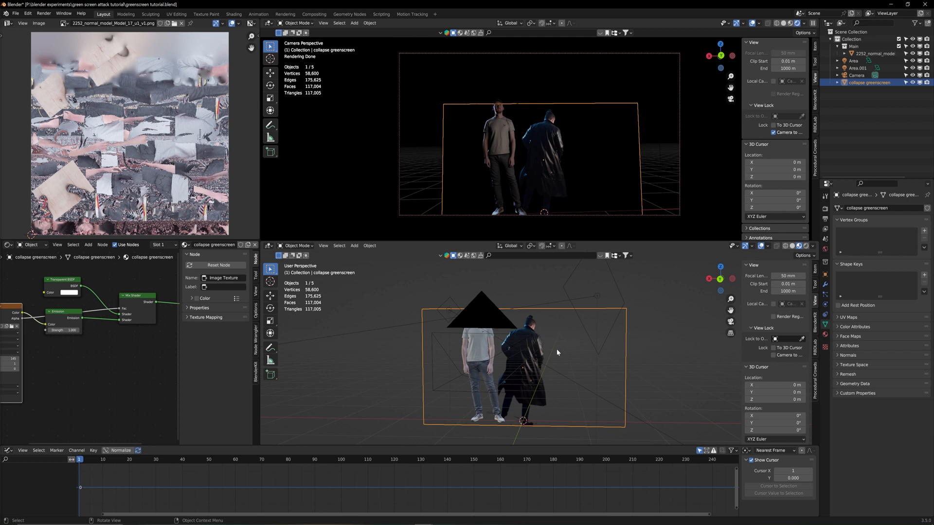
middle_click_drag(557, 352, 594, 367)
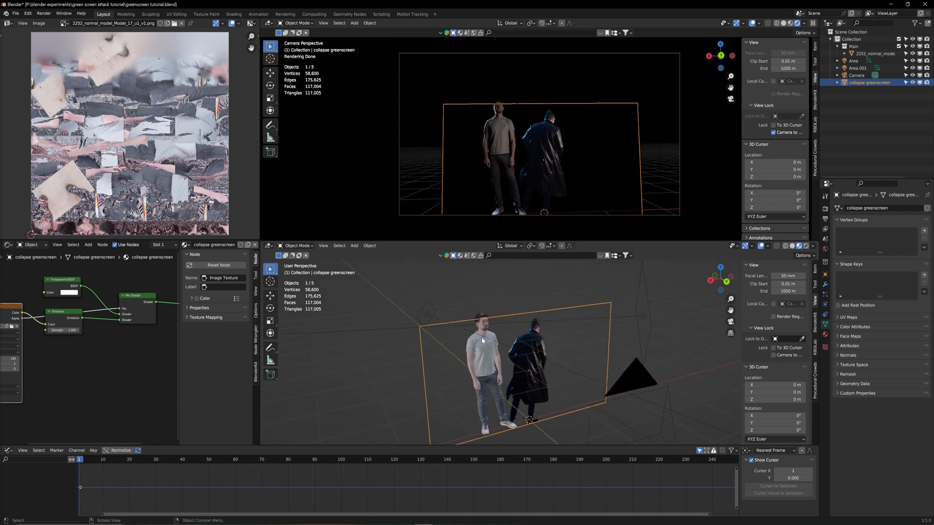
left_click(423, 315)
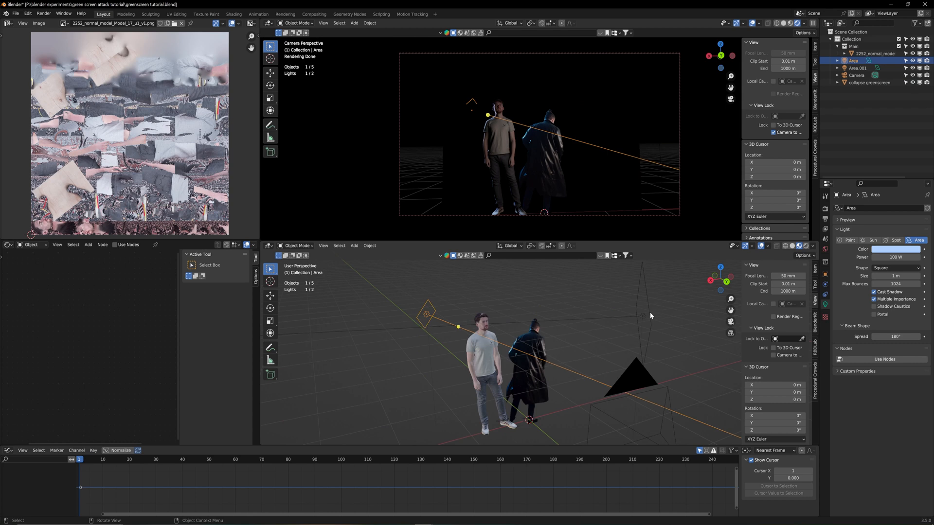
left_click(643, 316)
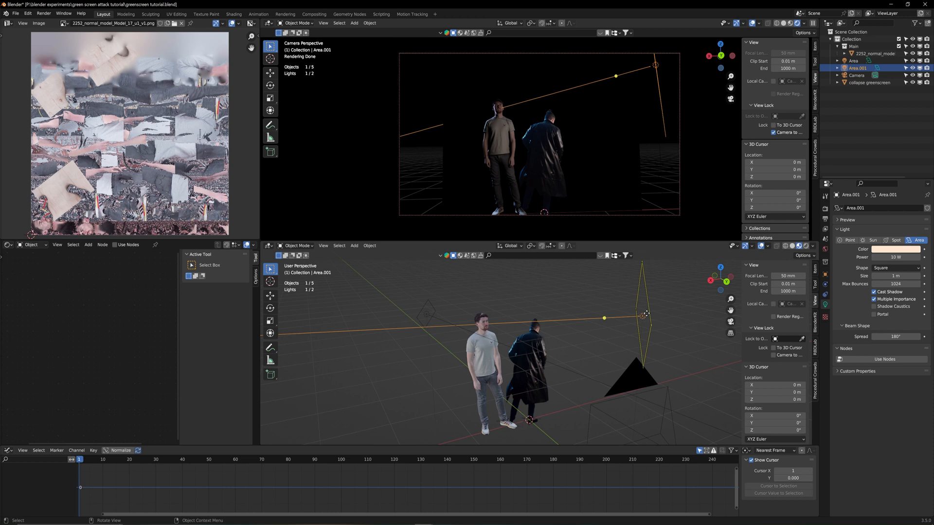
left_click(913, 68)
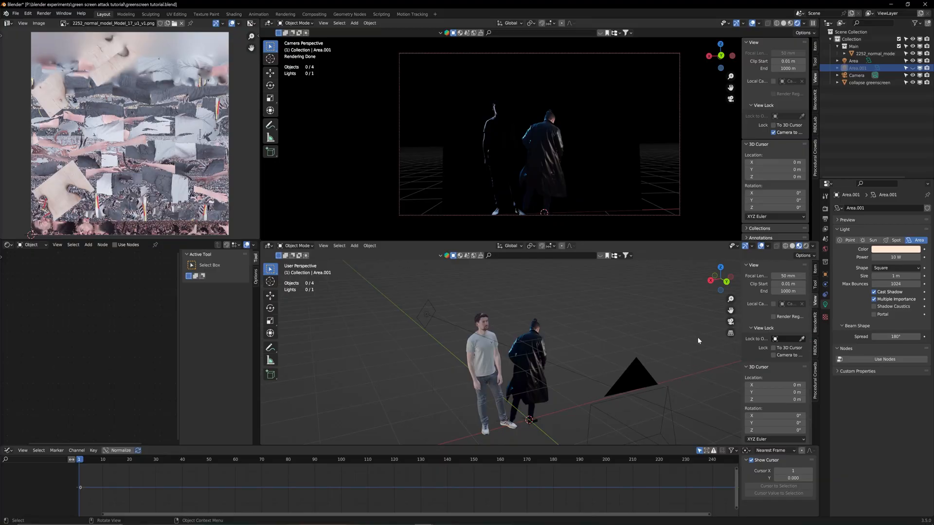
- Show the warm area light Area.001 in the viewport again and dismiss the house interior asset results
left_click(913, 68)
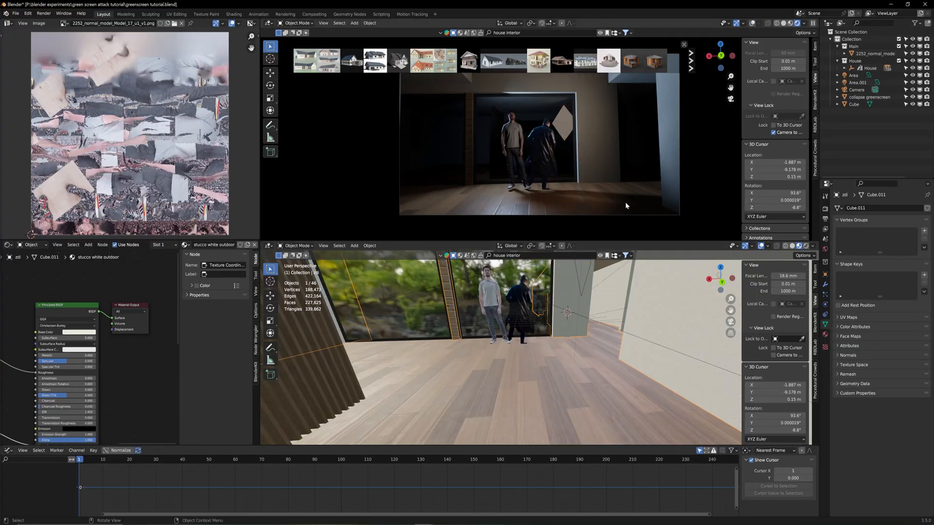
left_click(683, 45)
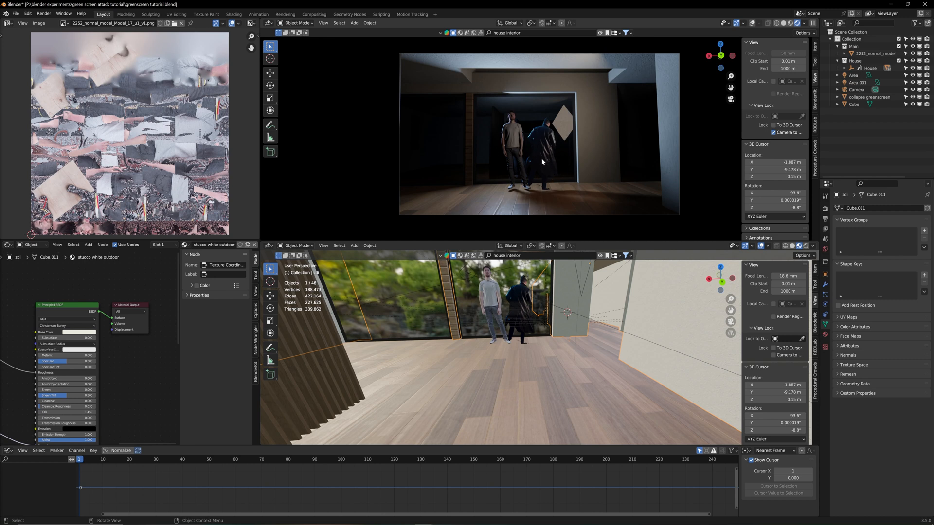
key("ctrl+z")
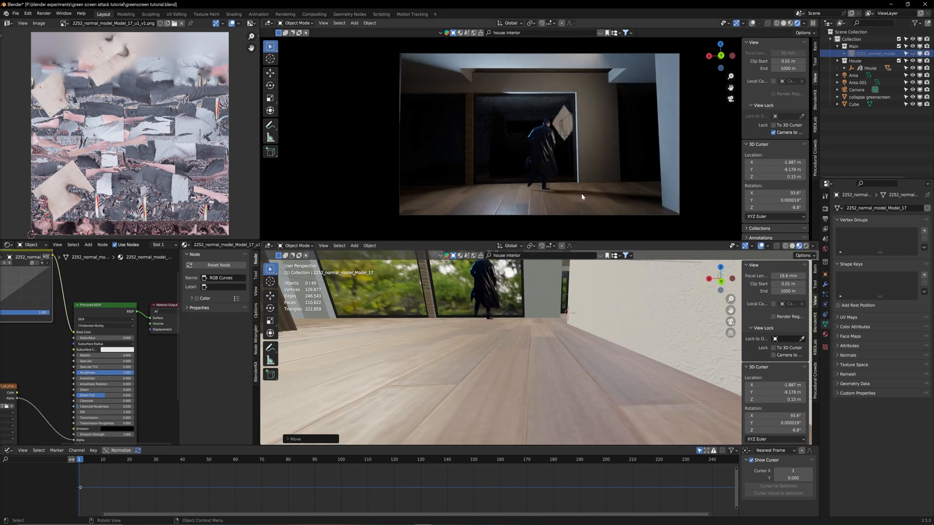
- Scrub the footage through frame 69 to frame 86 to check how the figure sits inside the house
left_click_drag(128, 462, 259, 480)
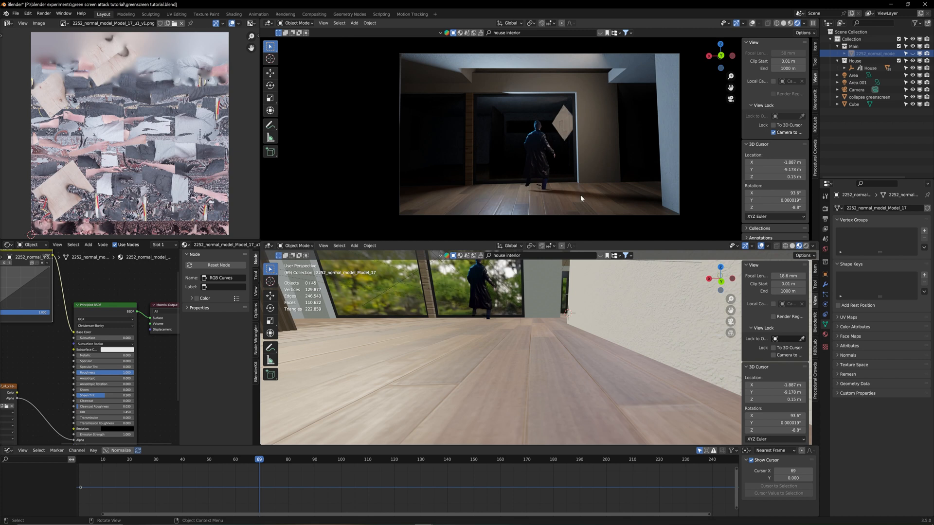
left_click(304, 466)
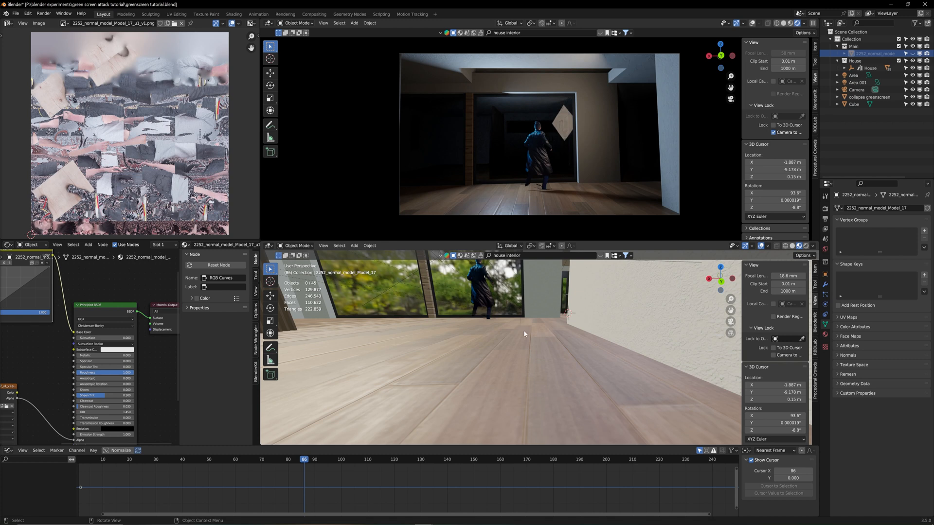
middle_click_drag(488, 327, 608, 334)
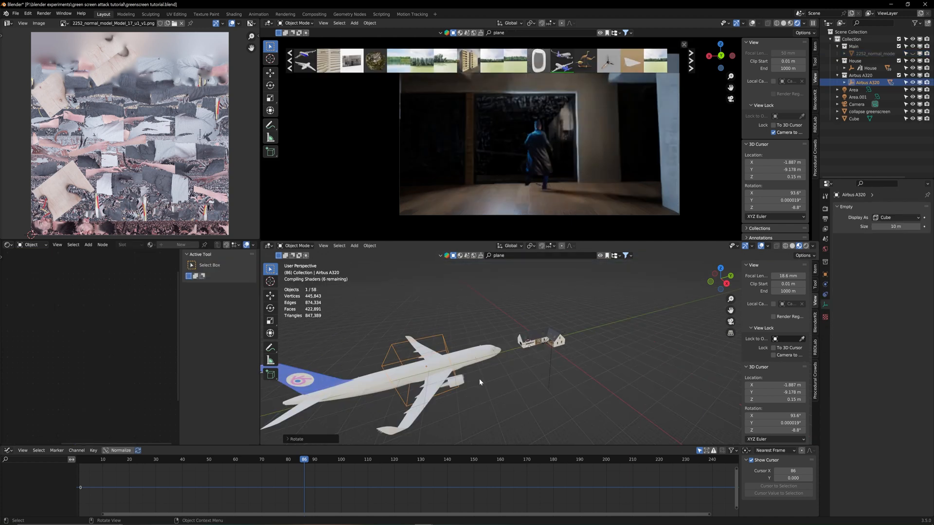
- Add a Sun light near the house and rotate it to shine at an angle
middle_click_drag(473, 375, 547, 349)
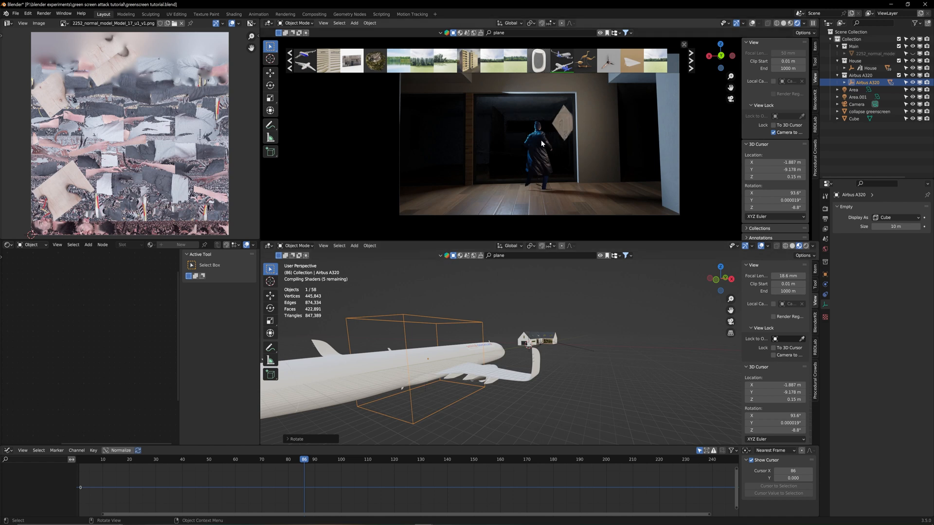
right_click(582, 371)
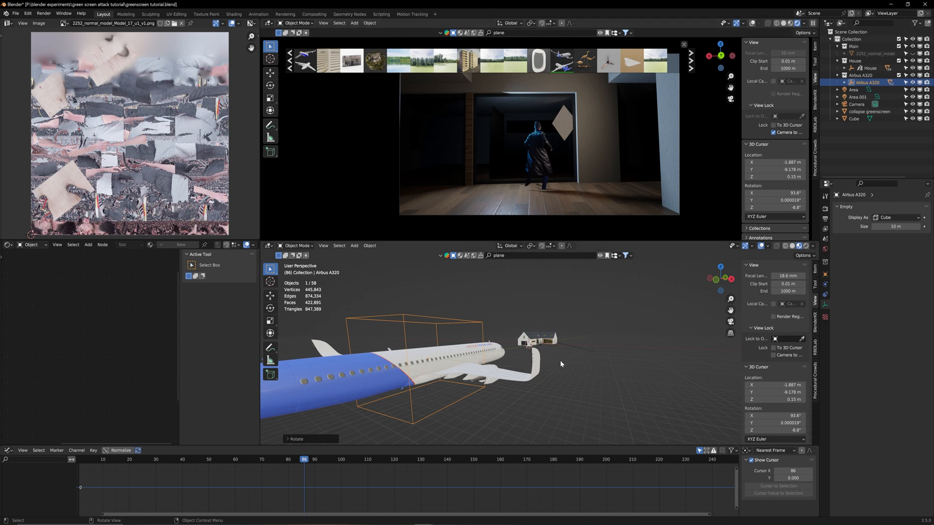
key("shift+a")
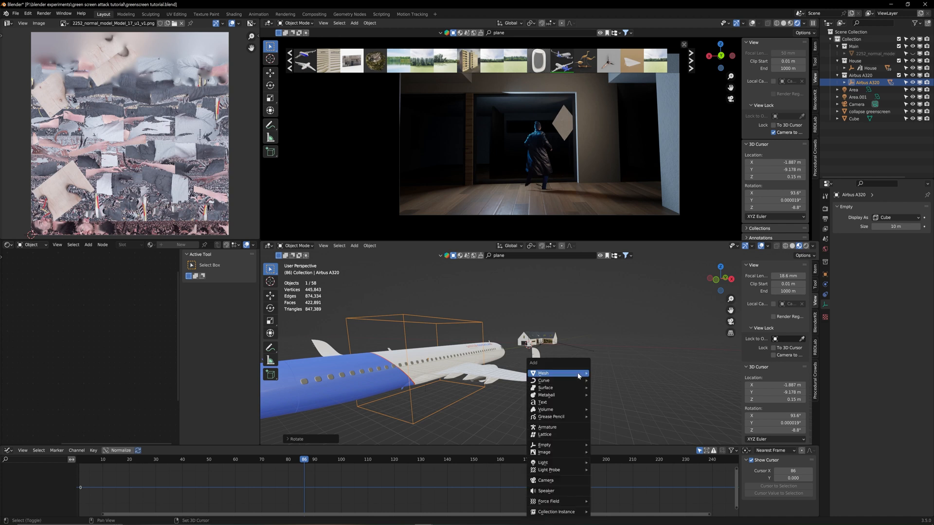
mouse_move(550, 462)
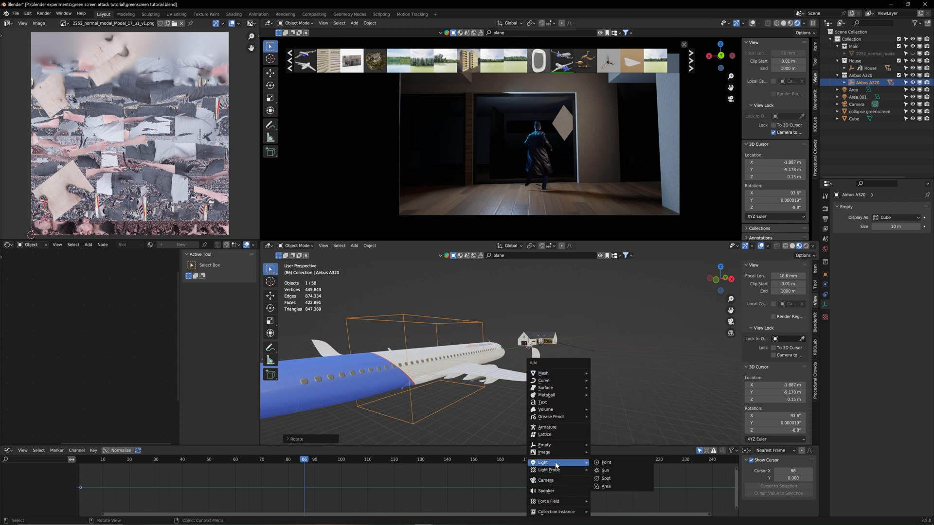
left_click(612, 469)
middle_click_drag(598, 411, 606, 401)
scroll(559, 396, "up", 10)
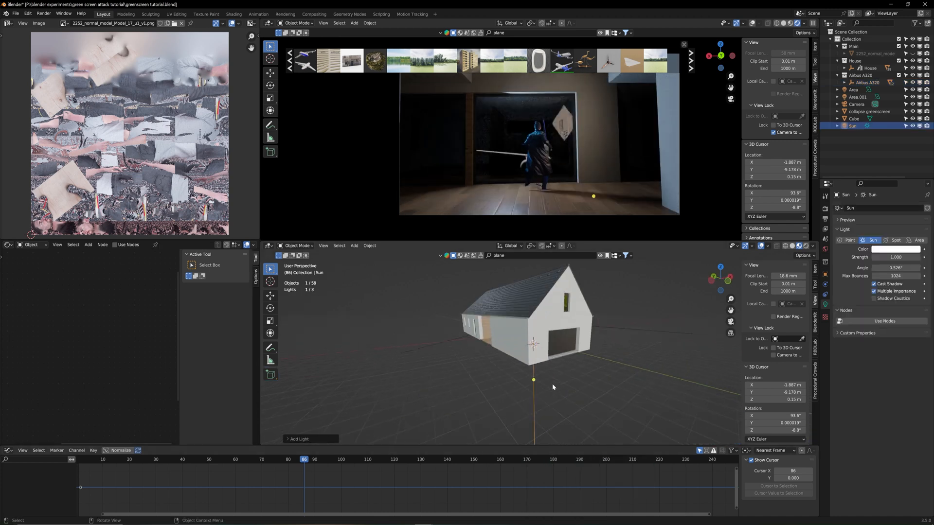
middle_click_drag(532, 400, 532, 399)
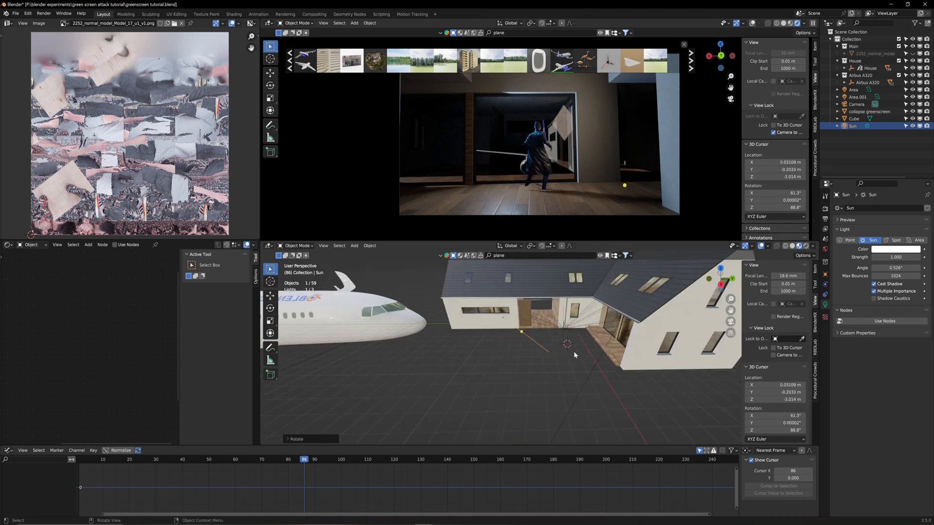
- Add a mesh plane scaled about 62 times as ground beneath the house and apply the aerial_rocks_01 material to it
middle_click_drag(573, 352, 598, 329)
right_click(599, 330, "shift")
key("shift+a")
mouse_move(634, 275)
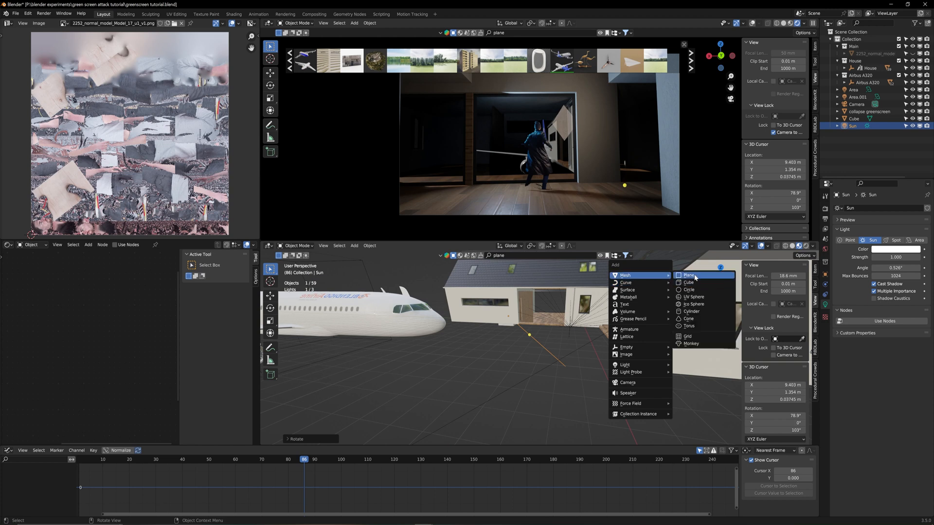
left_click(688, 275)
key("s")
left_click(457, 328)
key("g")
key("z")
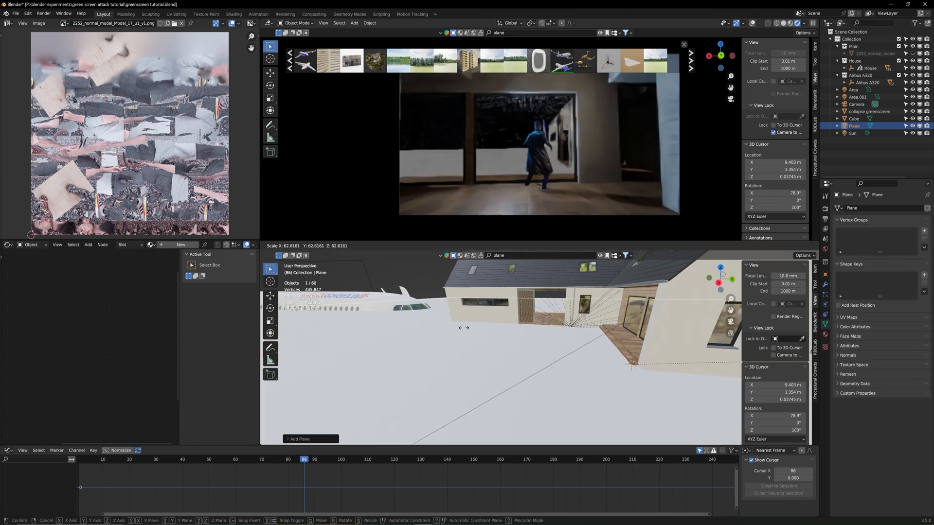
left_click(480, 327)
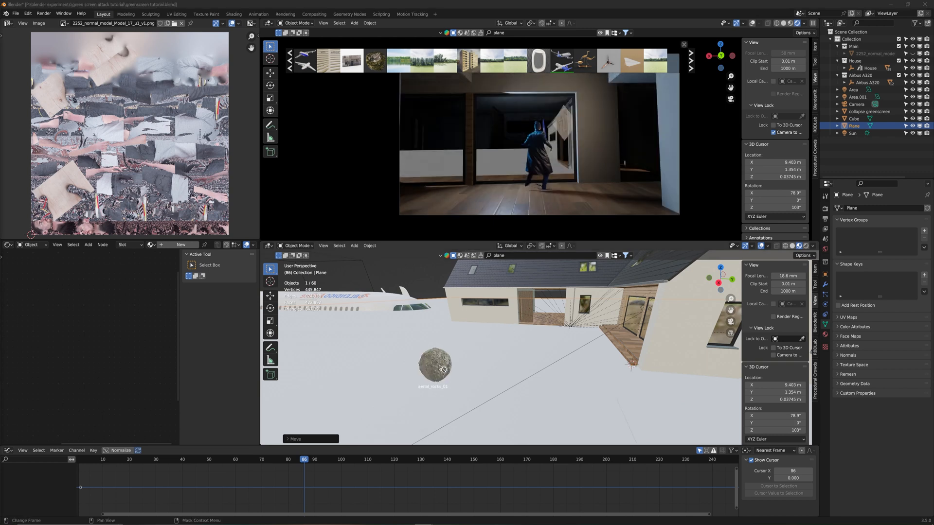
left_click_drag(444, 370, 440, 370)
- Change the Sun light's color to a pale blue
left_click(852, 133)
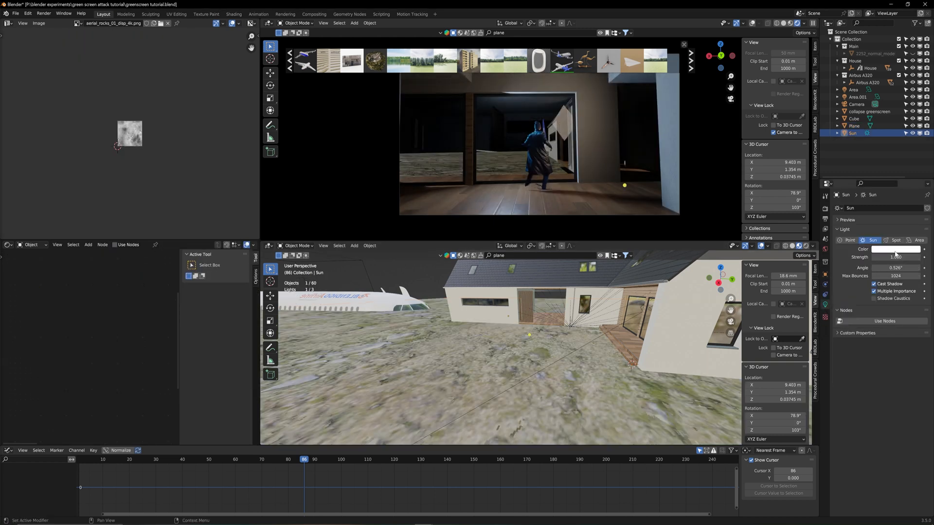
left_click(895, 250)
left_click(887, 176)
left_click(886, 171)
left_click_drag(886, 171, 887, 173)
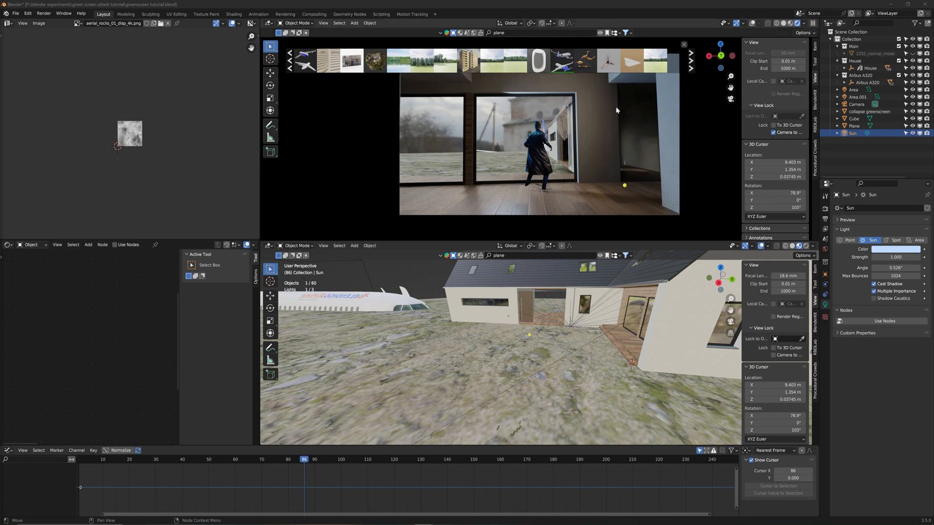
- Set the abandoned_church world environment's rotation to 626.5, strength to -5.1 and warmth to -40.9 in the world shader nodes
left_click(20, 245)
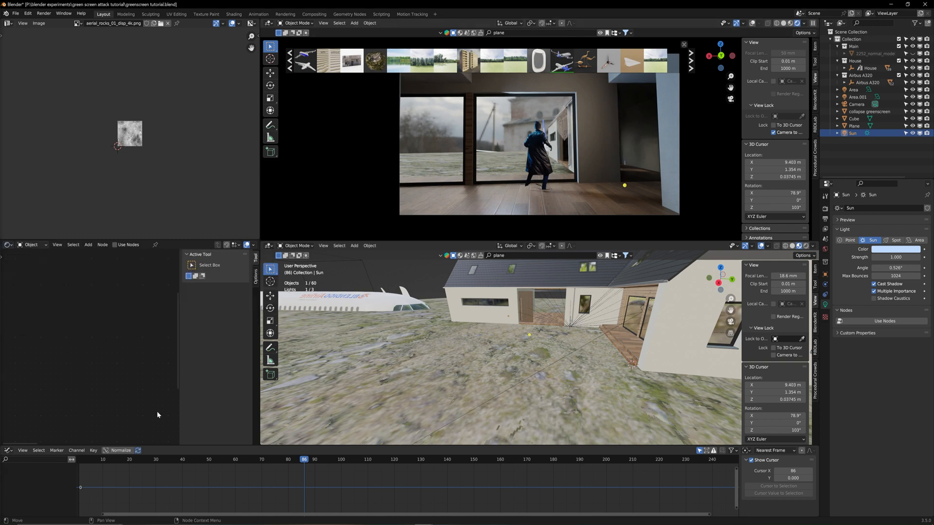
left_click(24, 245)
left_click(35, 265)
scroll(115, 364, "up", 2)
left_click_drag(87, 365, 177, 349)
left_click_drag(93, 356, 69, 357)
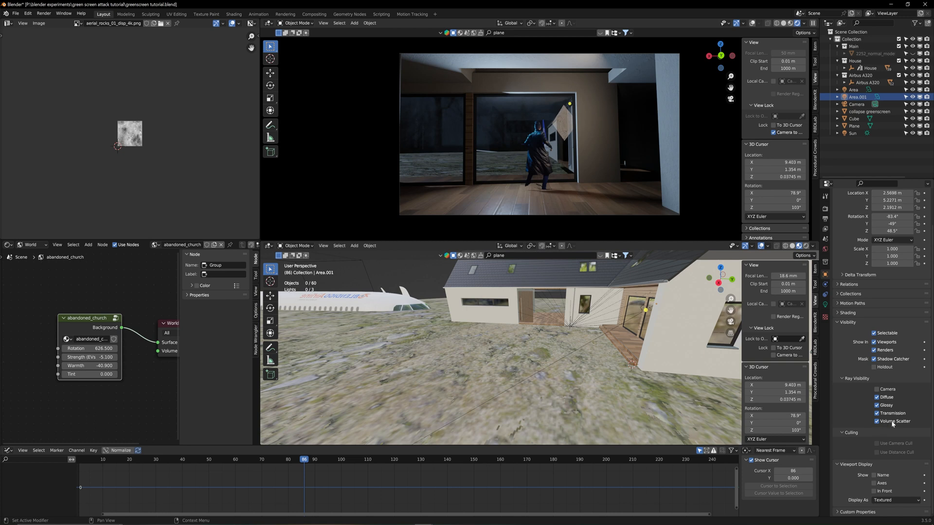
- Turn off Glossy, Transmission and Volume Scatter ray visibility for the Area.001 light
left_click_drag(876, 405, 877, 421)
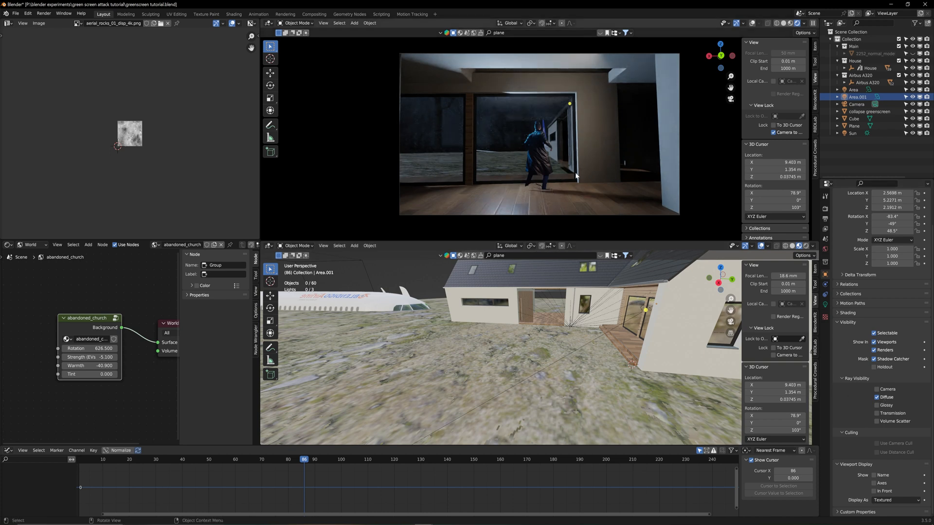
- Raise, tilt and reposition the Airbus A320 so its nose reaches the house, at about Y -33 m and Z 6.3 m
left_click(370, 302)
key("g")
key("z")
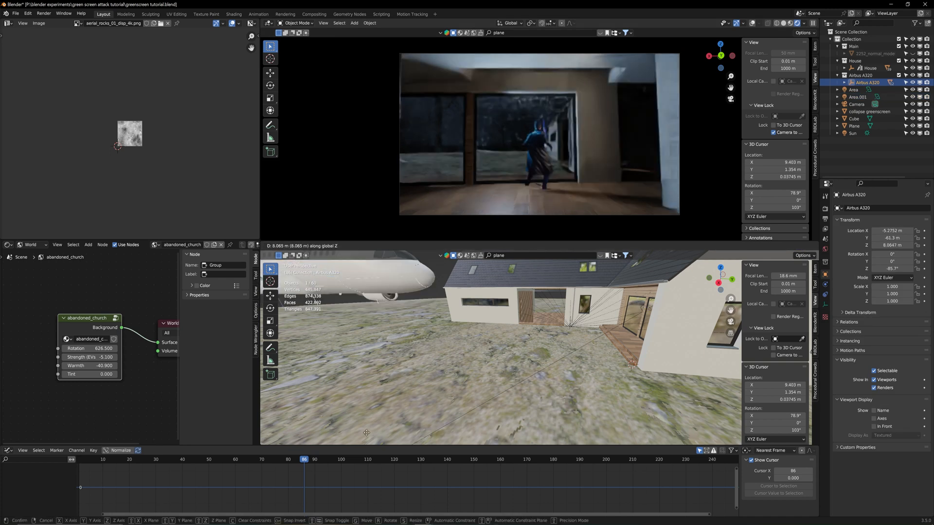
middle_click_drag(648, 351, 670, 333)
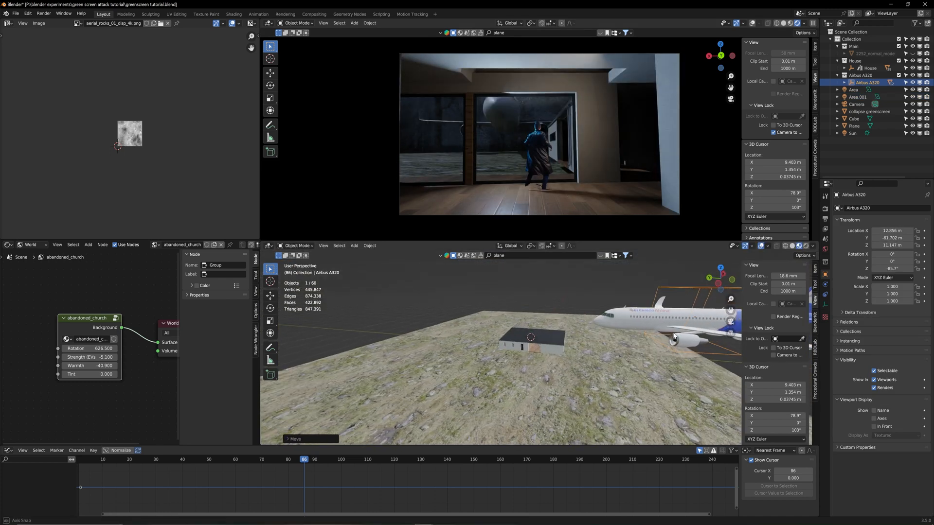
key("r")
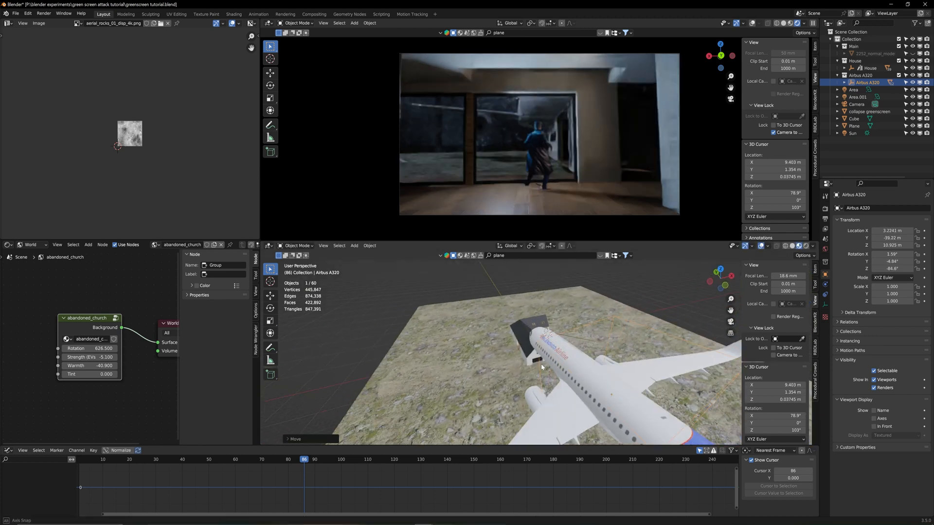
middle_click_drag(541, 364, 518, 384)
key("g")
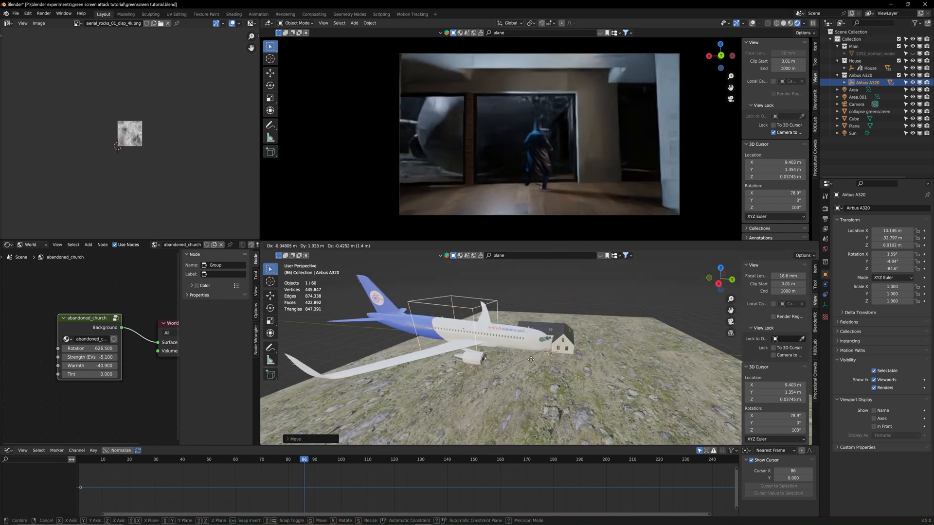
left_click(532, 361)
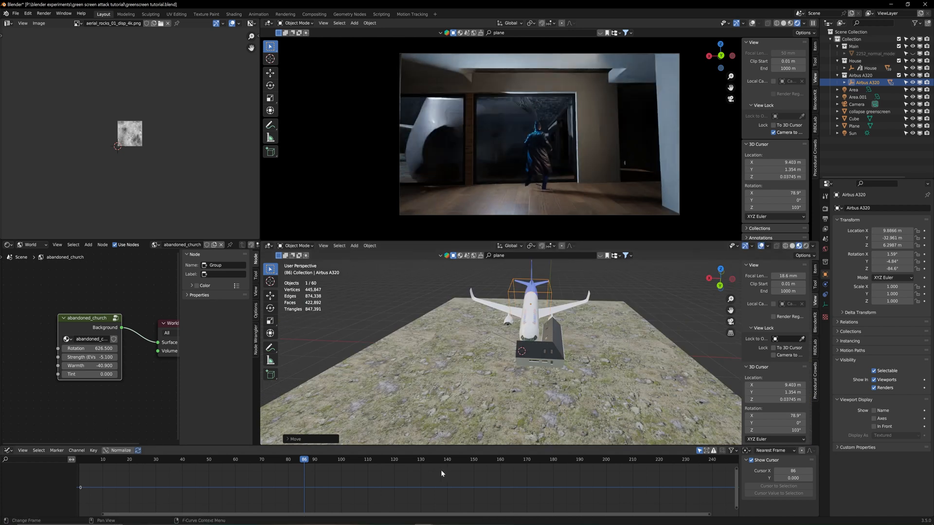
- Keyframe the Airbus A320's location and rotation at frame 200
left_click(604, 459)
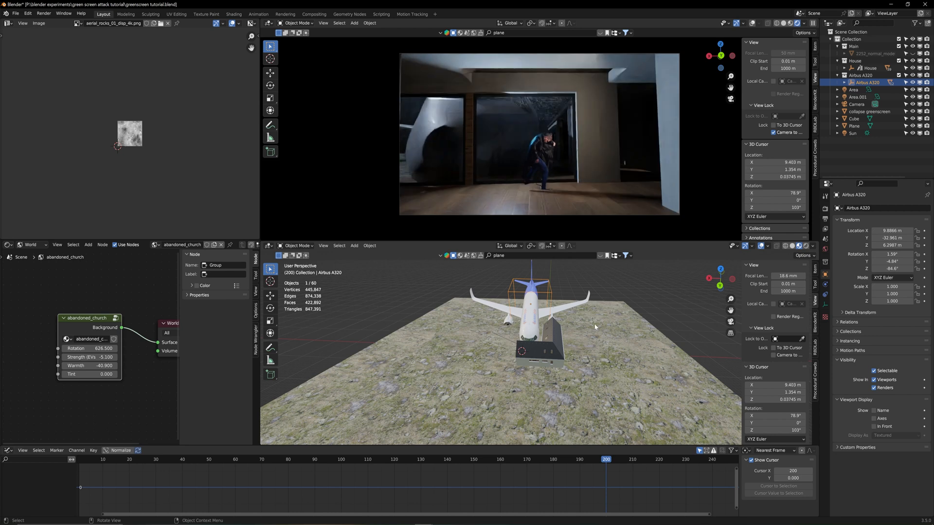
left_click(814, 269)
key("i")
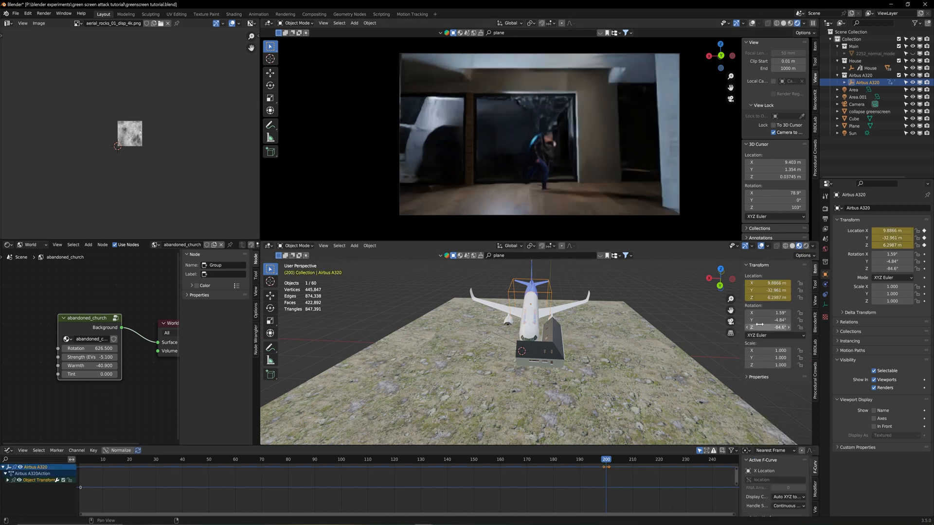
key("i")
- At frame 1, move the Airbus A320 far back to about Y -219 m and Z 52 m, tilt it, and keyframe that position
left_click(81, 465)
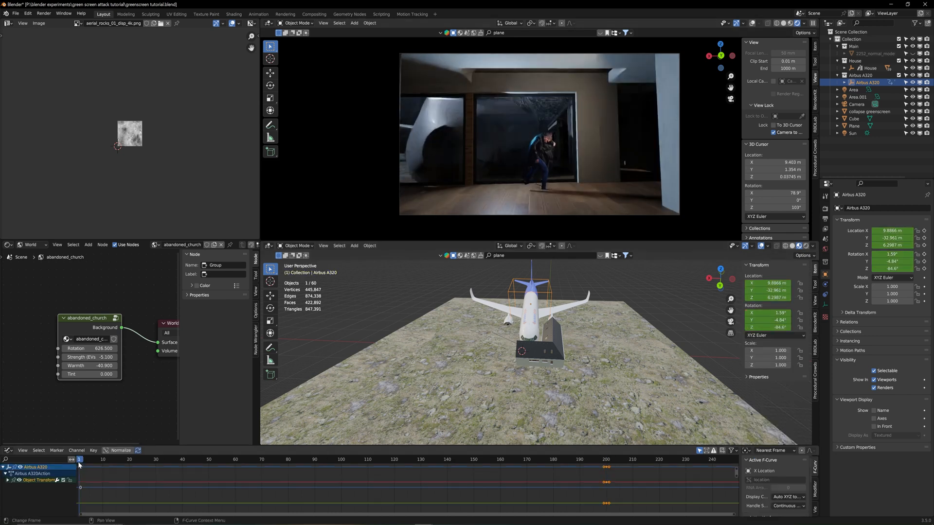
middle_click_drag(503, 351, 600, 340)
scroll(583, 341, "down", 5)
key("g")
key("y")
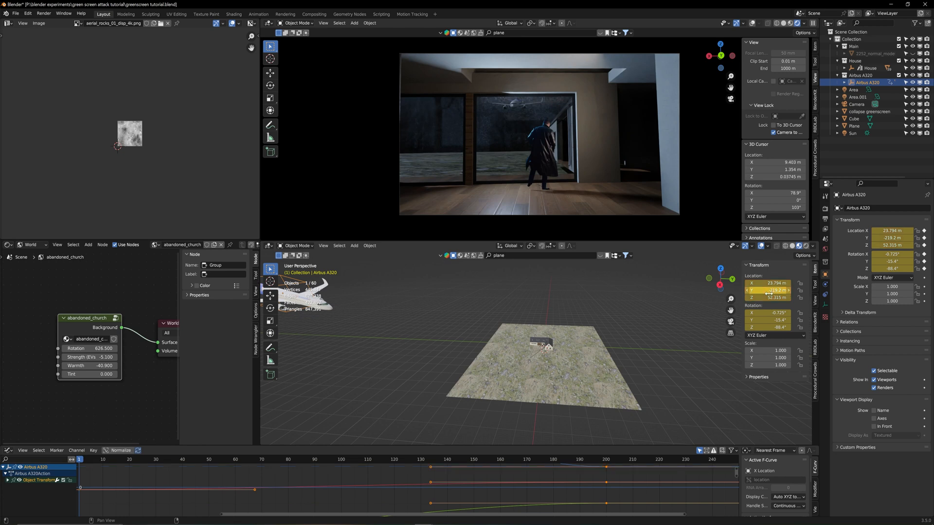
- Set the airplane keyframes' interpolation to Linear and play the animation to check its approach
key("t")
left_click(365, 478)
key("space")
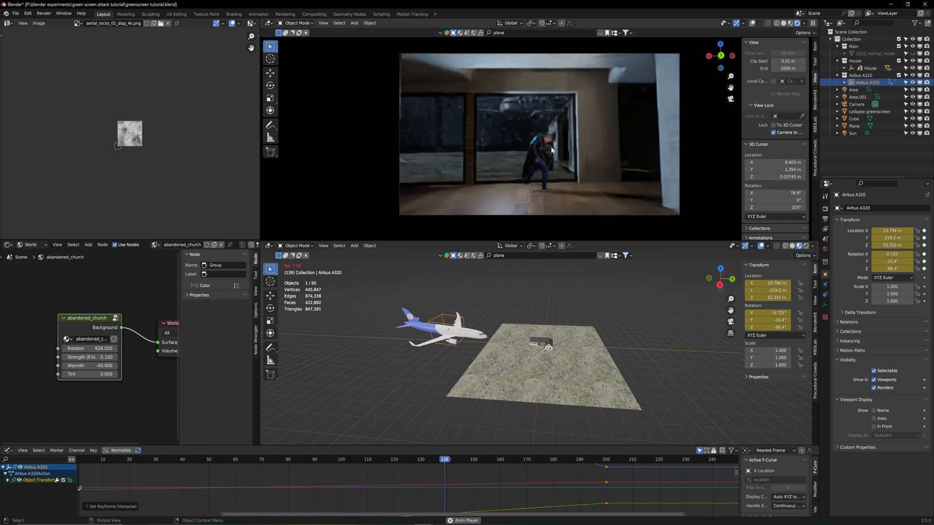
key("Escape")
- Select the collapse greenscreen plane and frame it up close inside the house
scroll(542, 364, "up", 10)
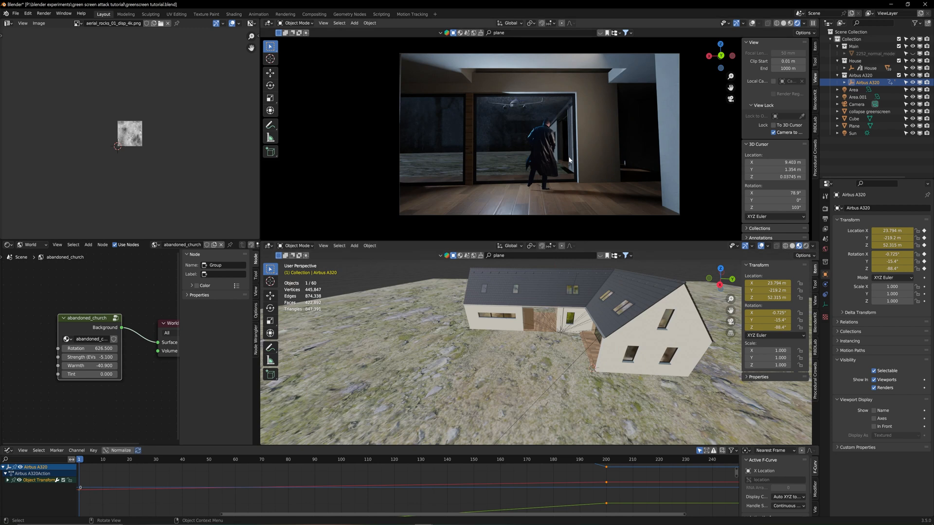
left_click(556, 164)
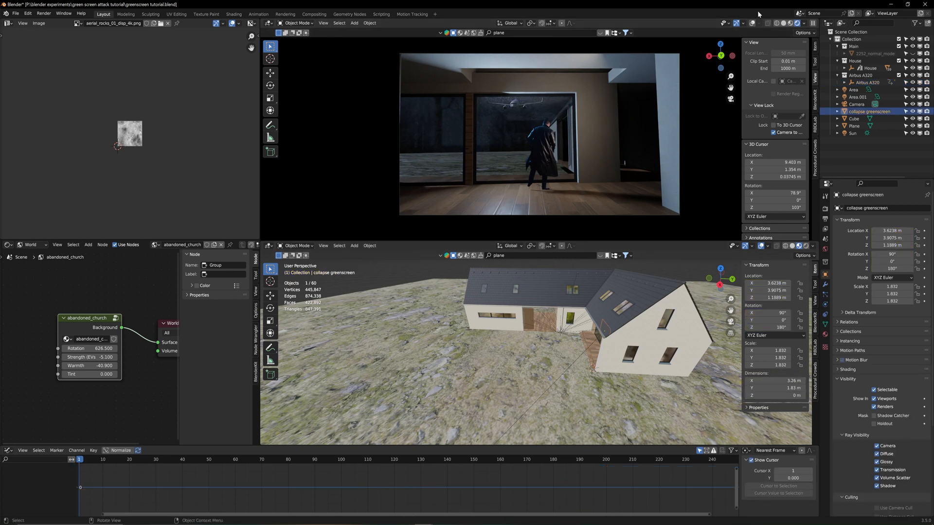
key("KP_Decimal")
mouse_move(565, 335)
middle_mouse_down()
mouse_move(502, 316)
mouse_move(563, 343)
middle_mouse_up()
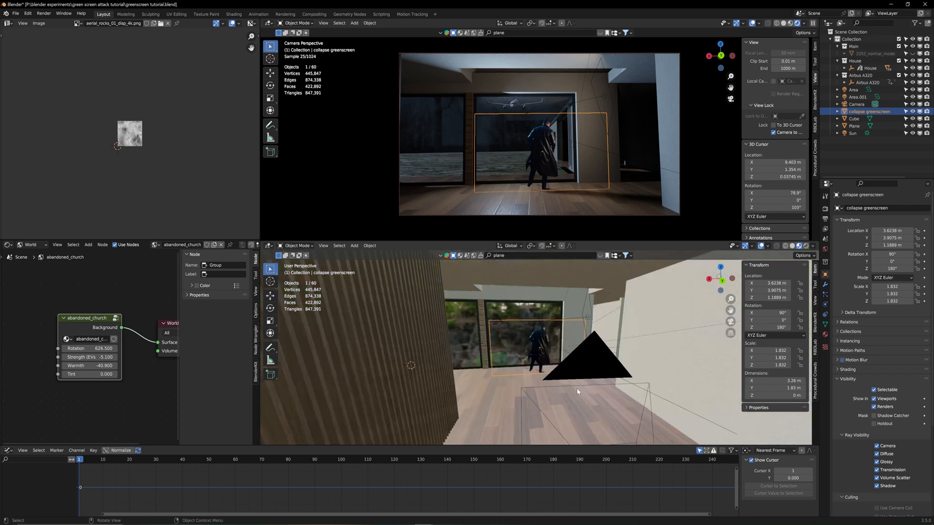
- Lower the camera to about Z 1.14 m and keyframe its location and rotation at frame 1
left_click(575, 386)
key("KP_Decimal")
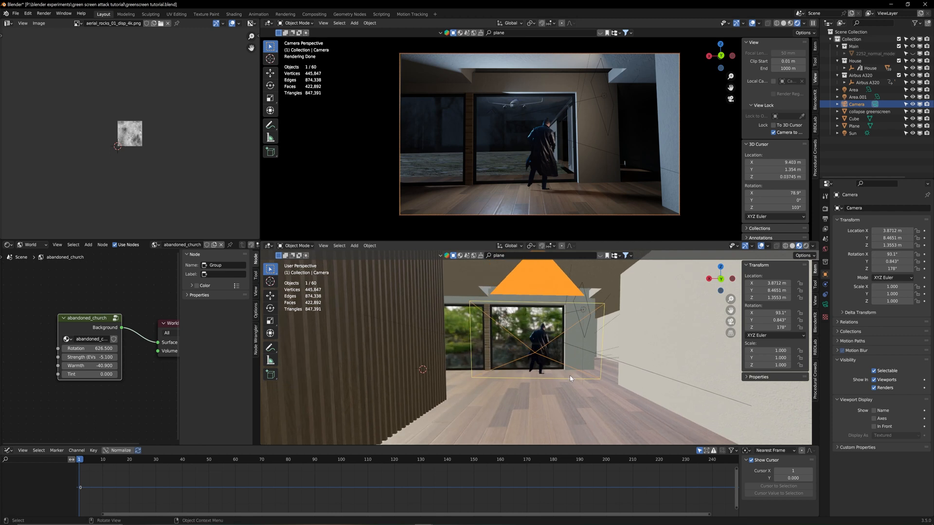
key("g")
key("z")
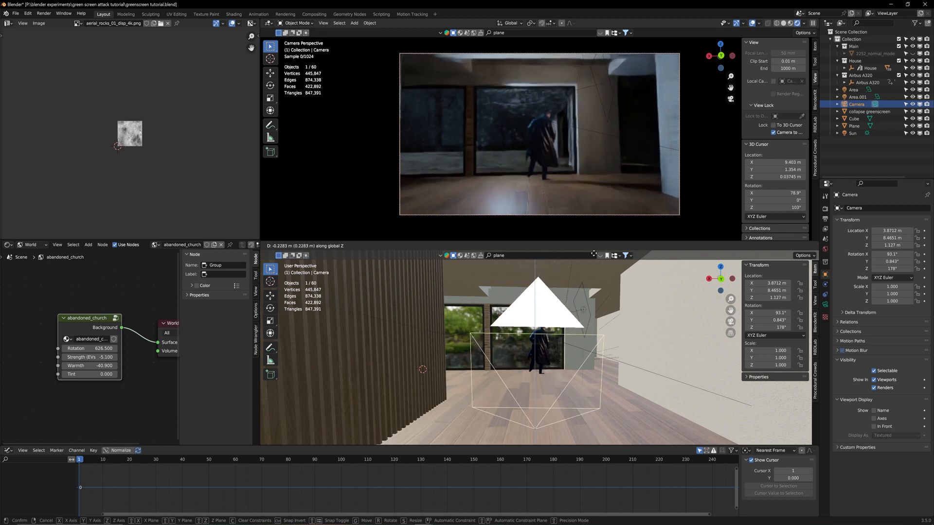
left_click(550, 431)
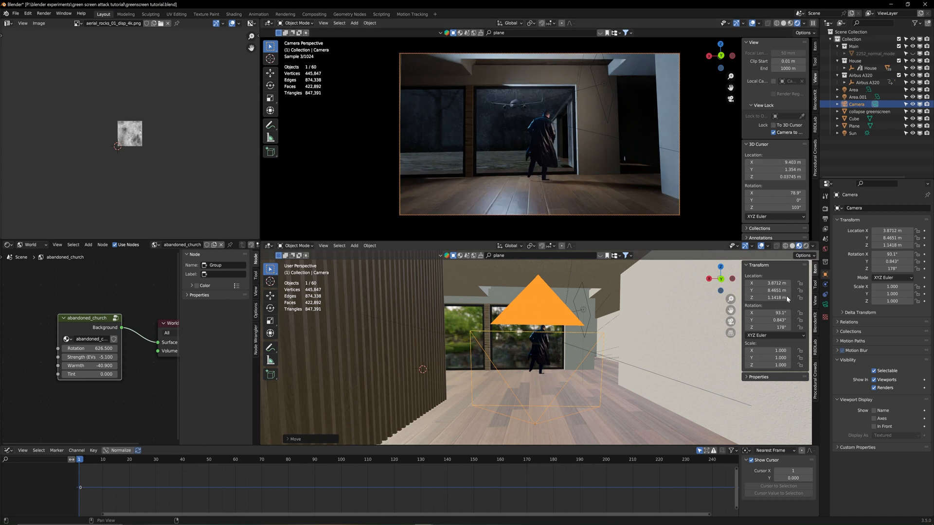
key("i")
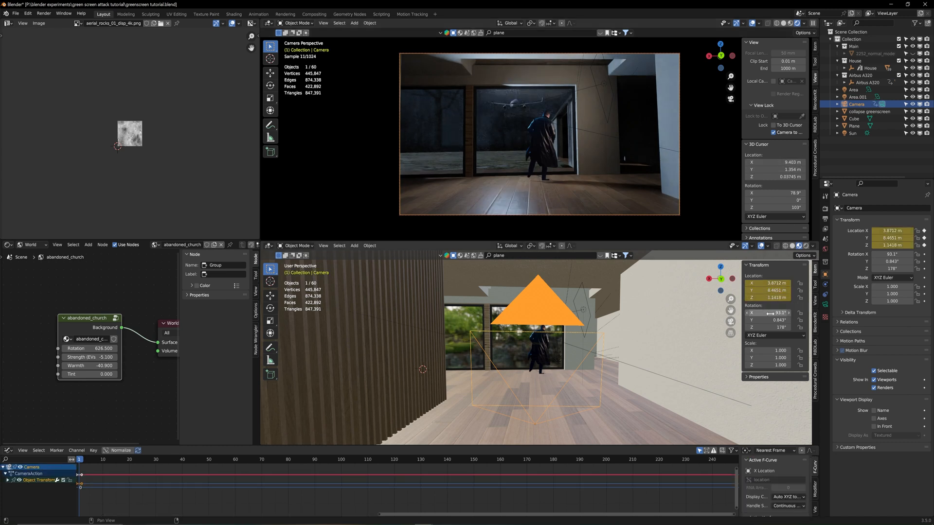
key("i")
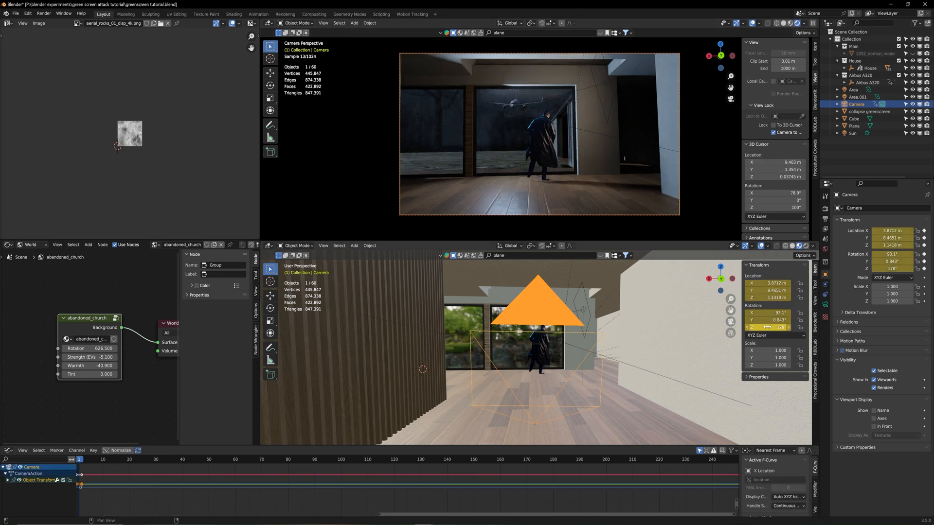
- At frame 200, move the camera to about X 3.14 m, Y 7.91 m, Z 1.03 m, rotate it to 189° in Z, and keyframe location and rotation
left_click(605, 465)
key("g")
key("y")
left_click(565, 372)
key("g")
key("z")
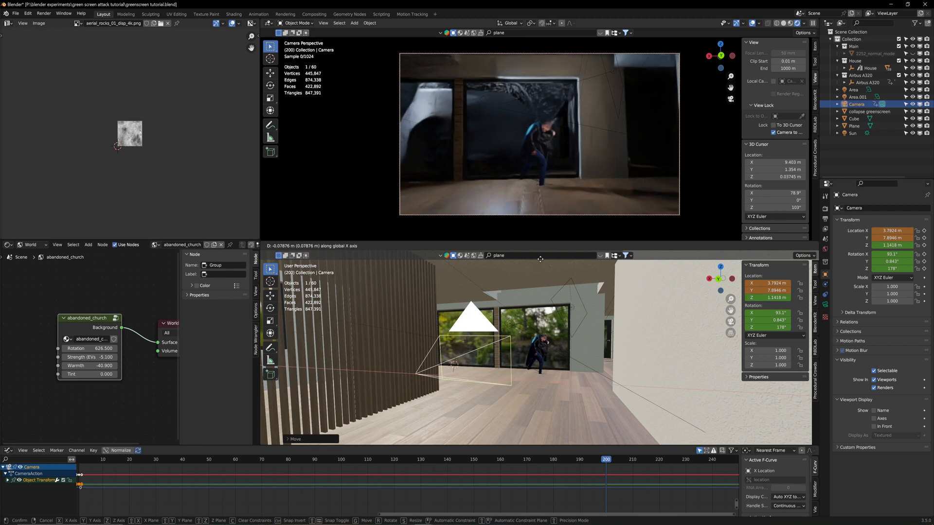
right_click(523, 392)
middle_click_drag(523, 185, 519, 181)
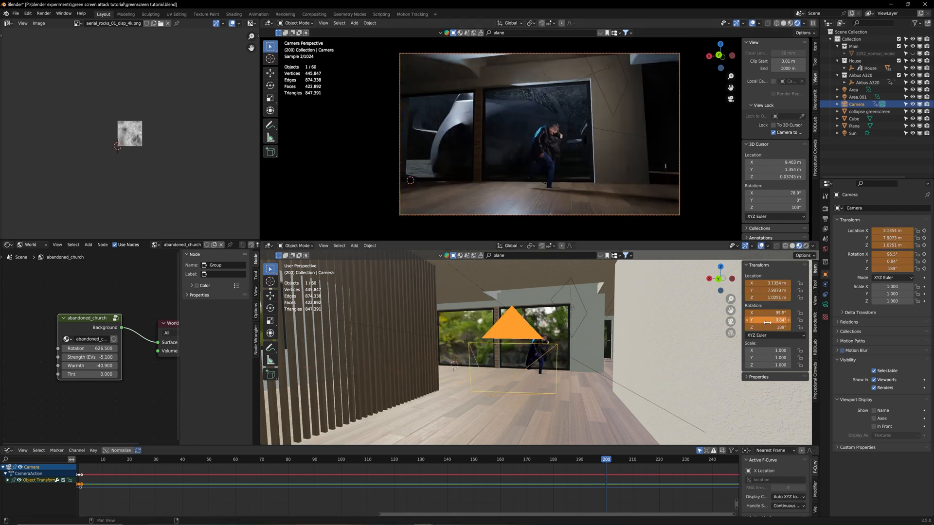
key("i")
key("i")
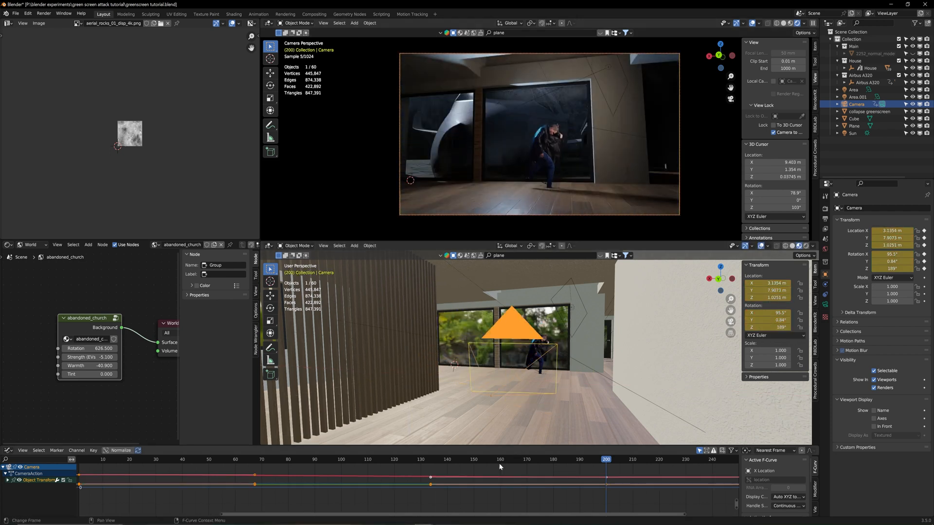
- Set the camera keyframes' interpolation to Linear and play the animation from the first frame to check the camera move
key("t")
left_click(595, 479)
key("shift+Left")
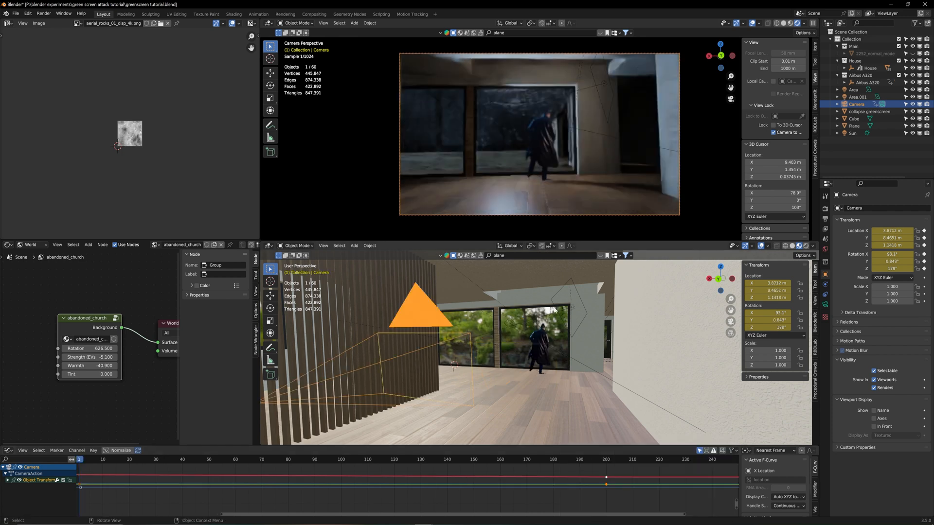
key("space")
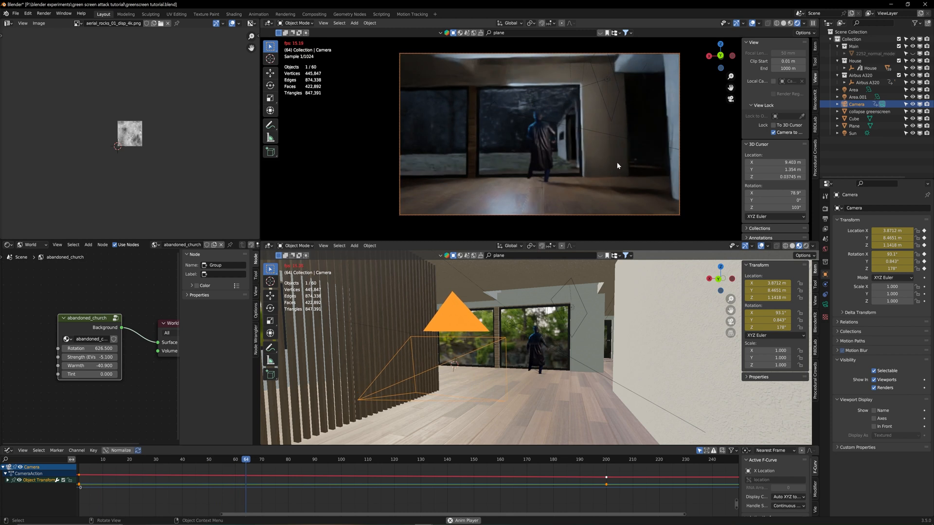
key("Escape")
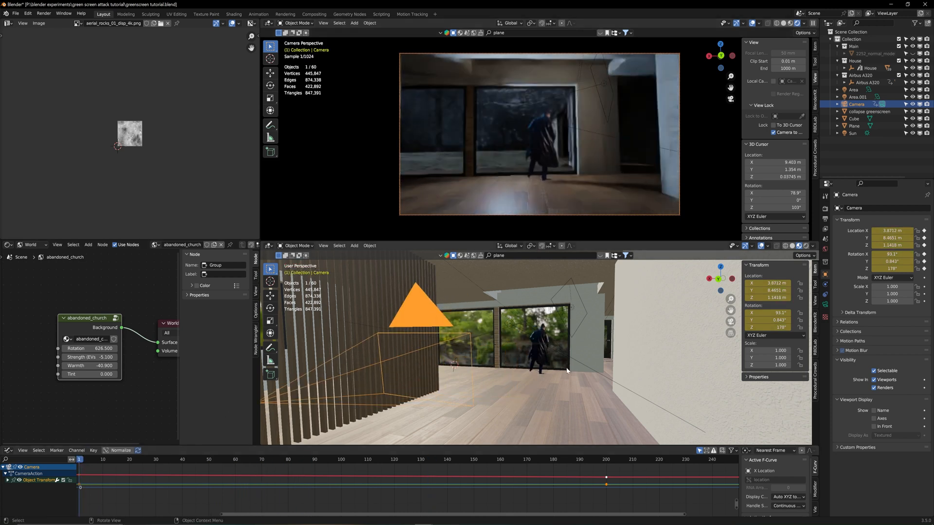
- Open the collapse greenscreen plane's material nodes and set the movie texture's start frame to 55
scroll(555, 364, "down", 10)
middle_click_drag(555, 361, 632, 355)
scroll(571, 377, "down", 4)
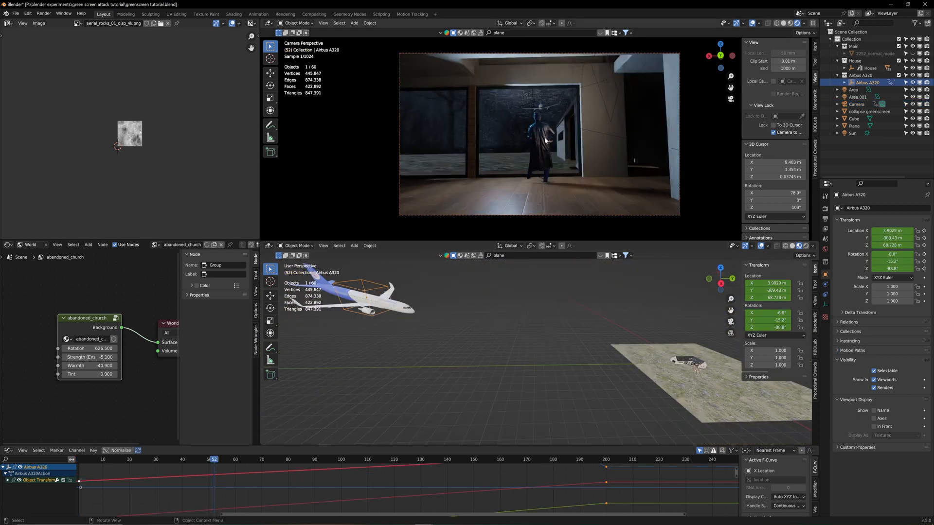
left_click(544, 144)
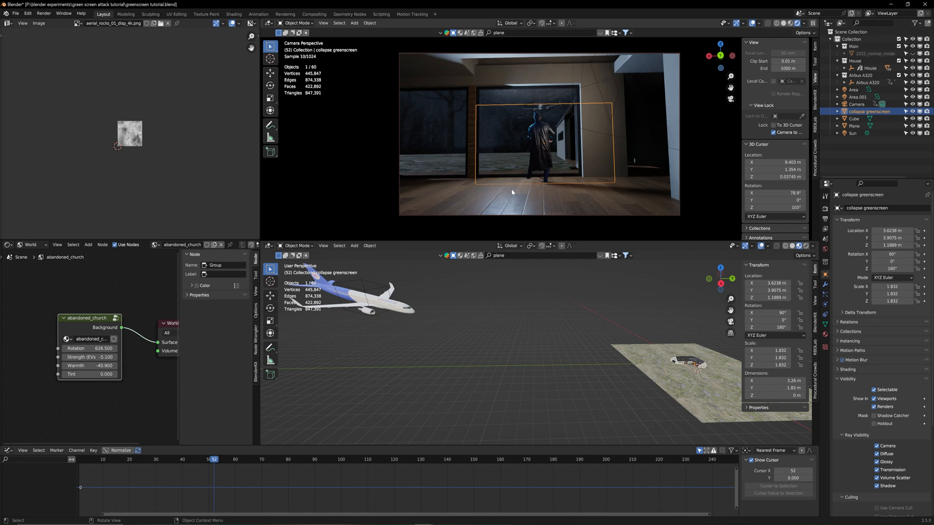
left_click(39, 244)
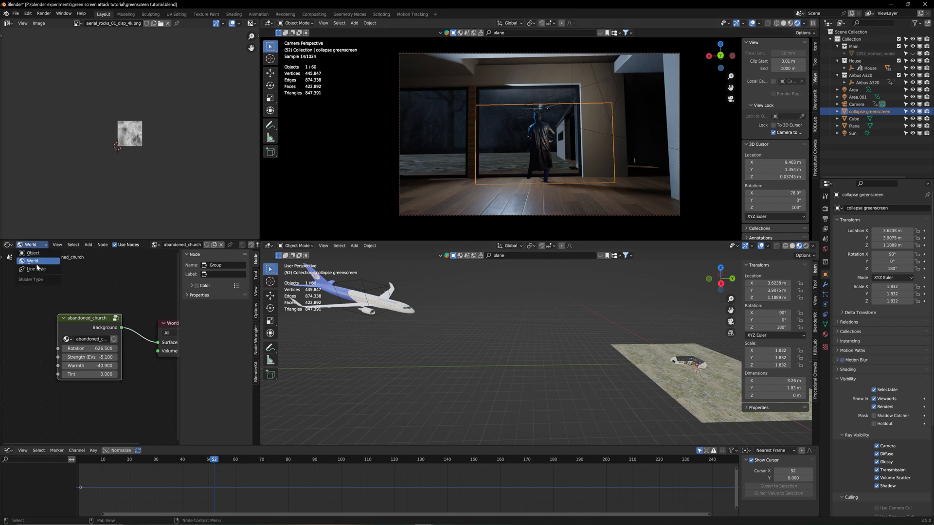
left_click(38, 255)
middle_click_drag(55, 416, 161, 377)
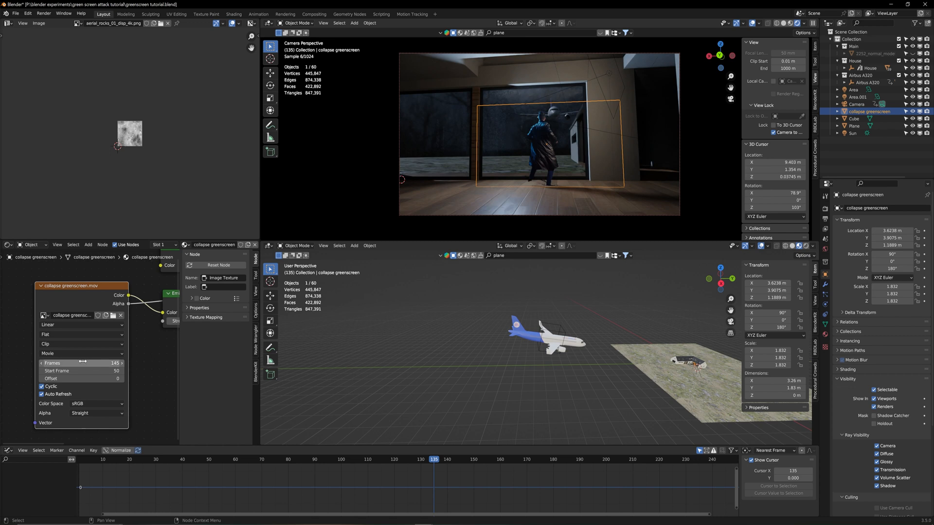
left_click(109, 370)
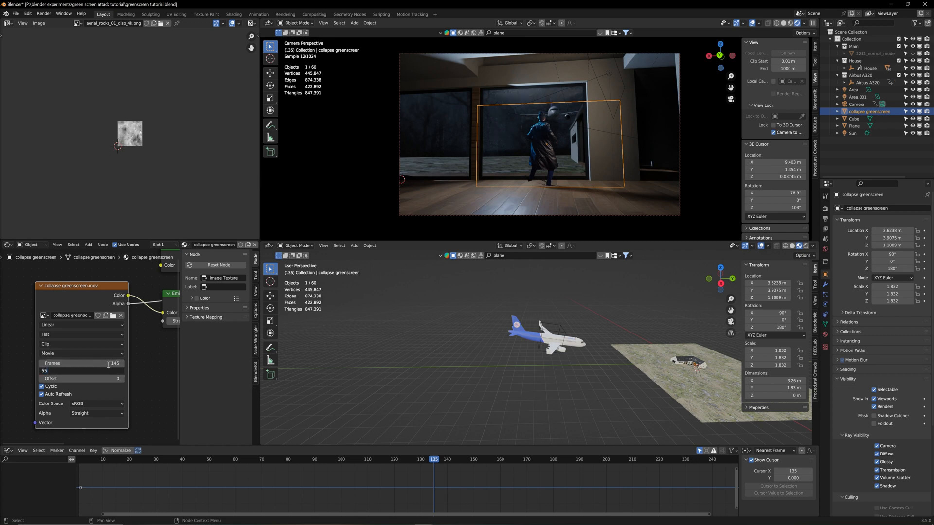
key("Return")
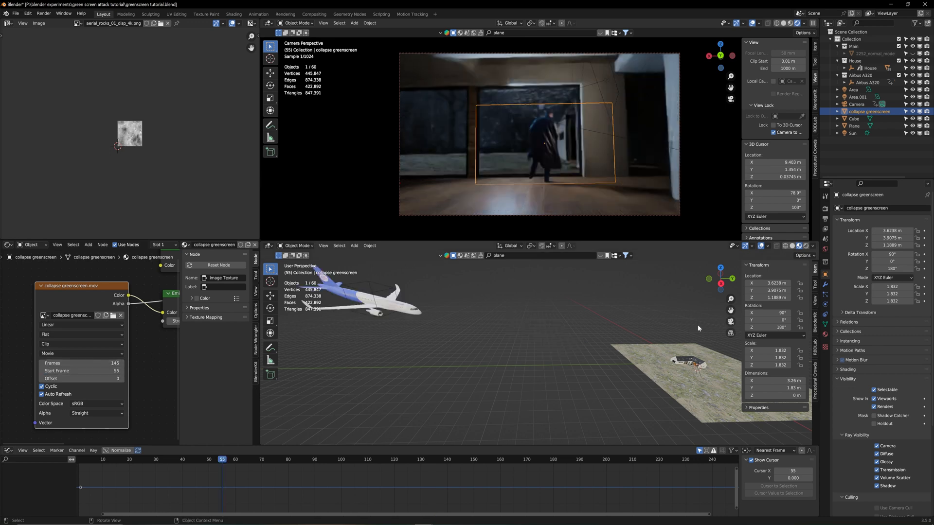
- Set the scene's output frame range to start at frame 55 and end at frame 200
left_click(825, 217)
left_click(900, 296)
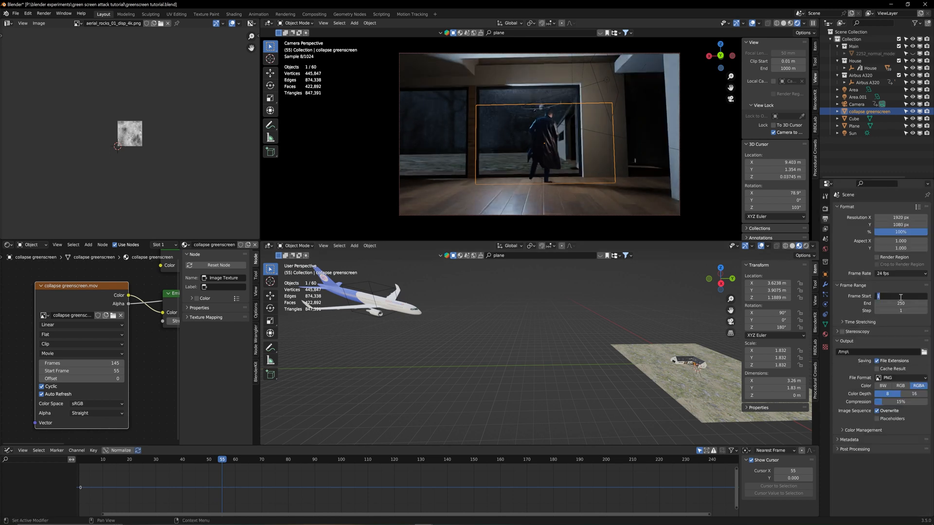
type("55")
key("Return")
left_click(906, 302)
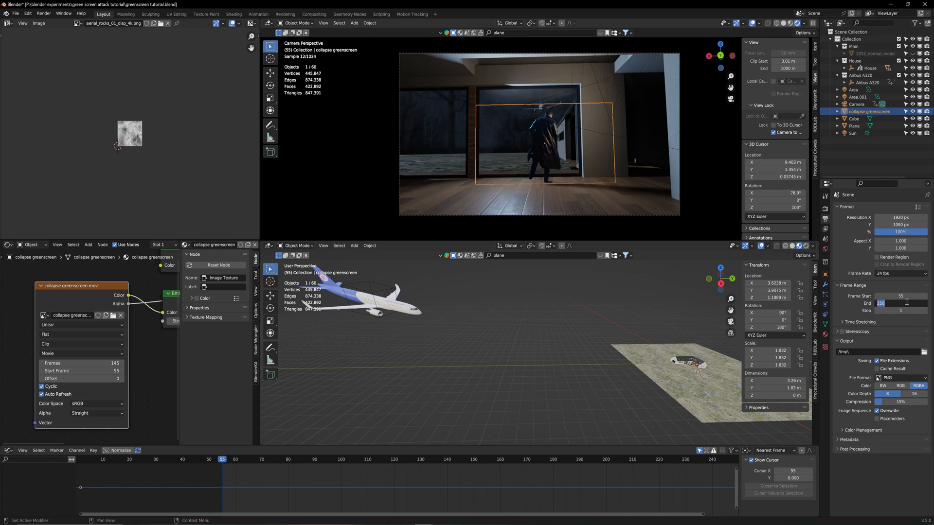
type("200")
key("Return")
- Set the collapse greenscreen movie texture's start frame to 60
left_click(106, 371)
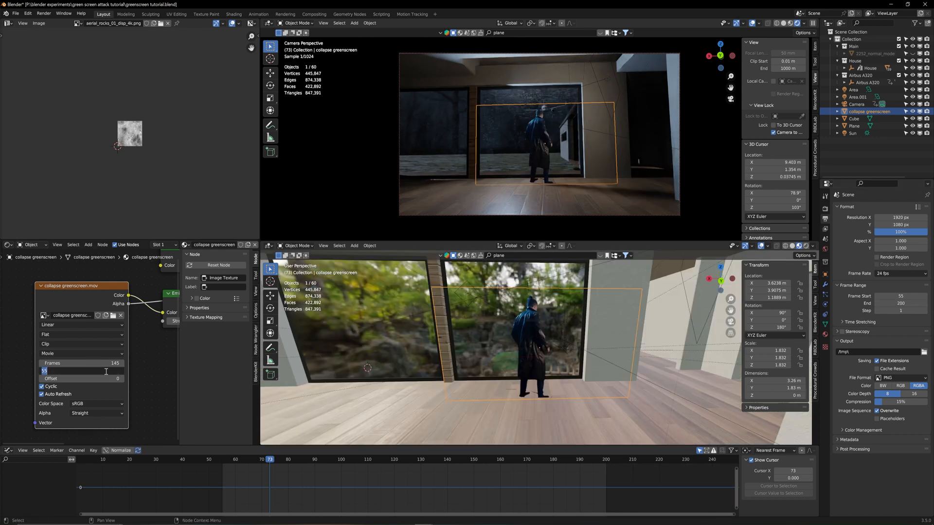
type("60")
key("Return")
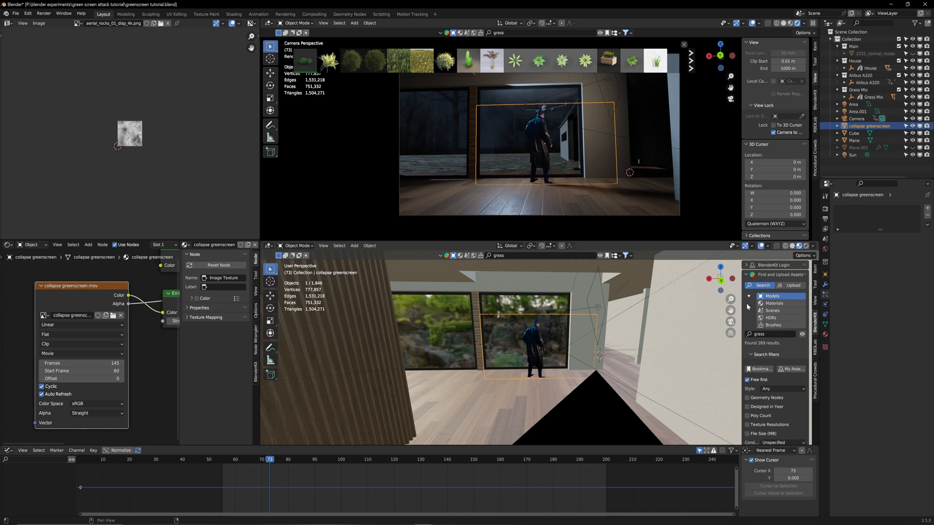
- Add a Track To constraint to the collapse greenscreen plane, targeting the Camera with Z as the track axis
middle_click_drag(605, 363, 602, 349)
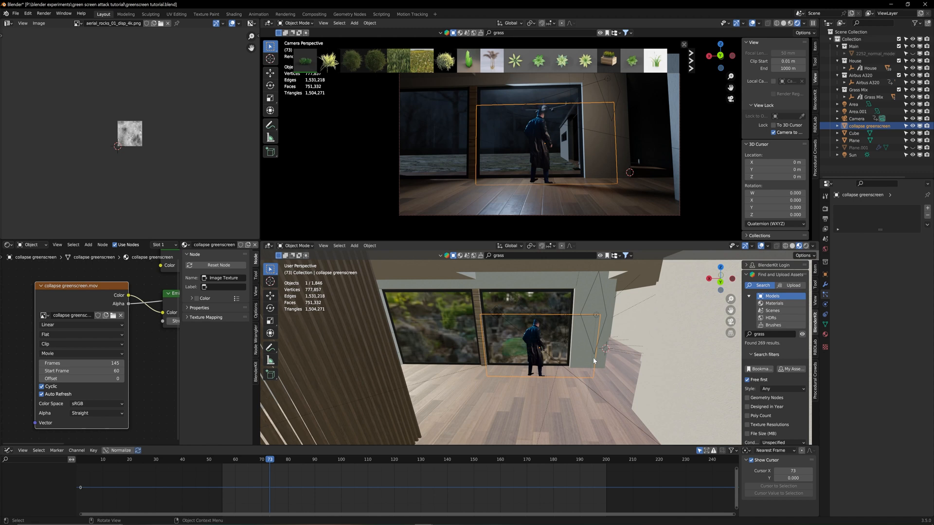
scroll(583, 364, "down", 1)
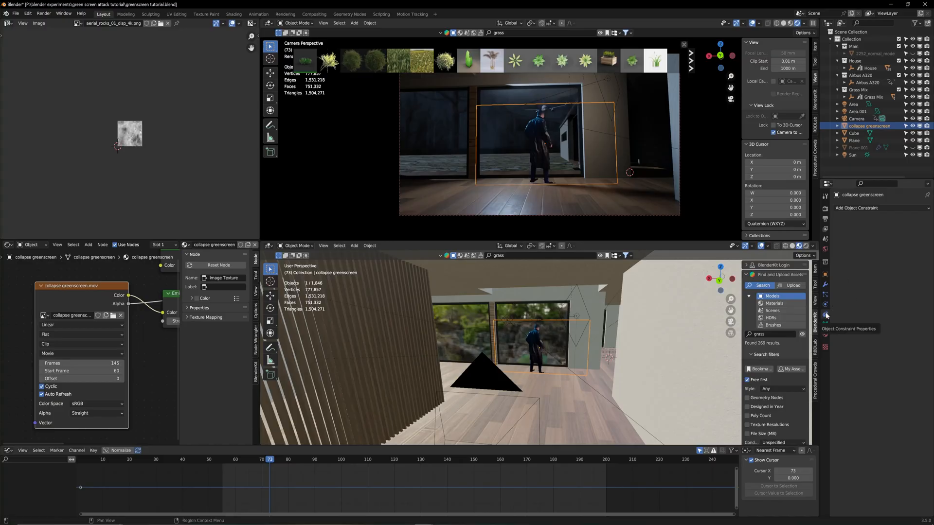
left_click(850, 209)
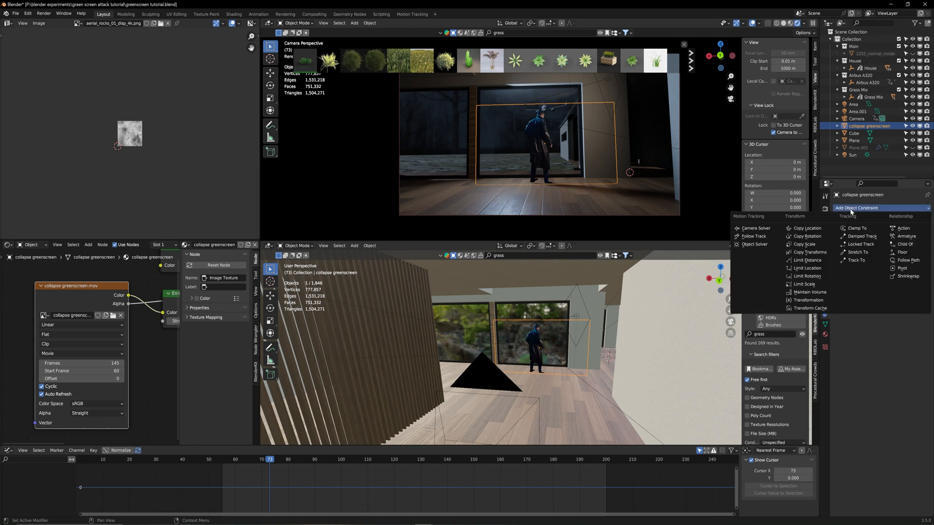
left_click(857, 260)
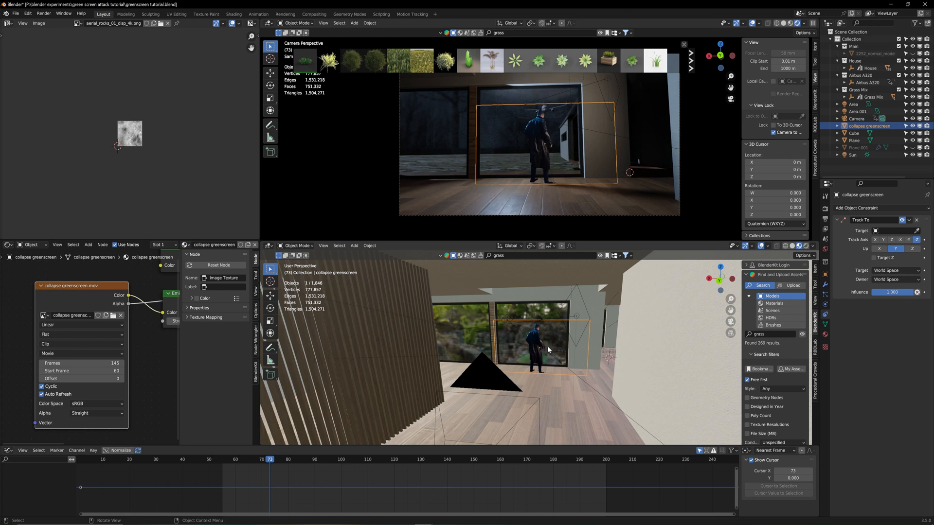
left_click(917, 231)
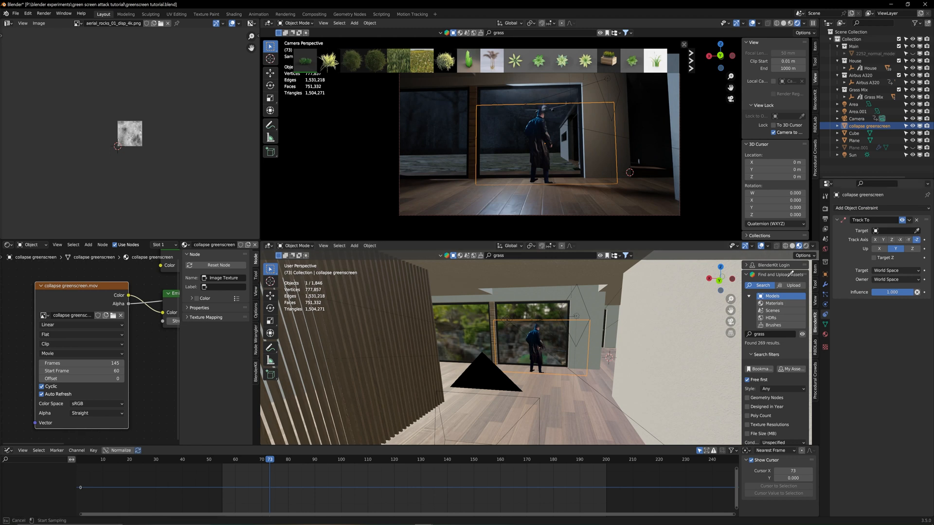
left_click(516, 390)
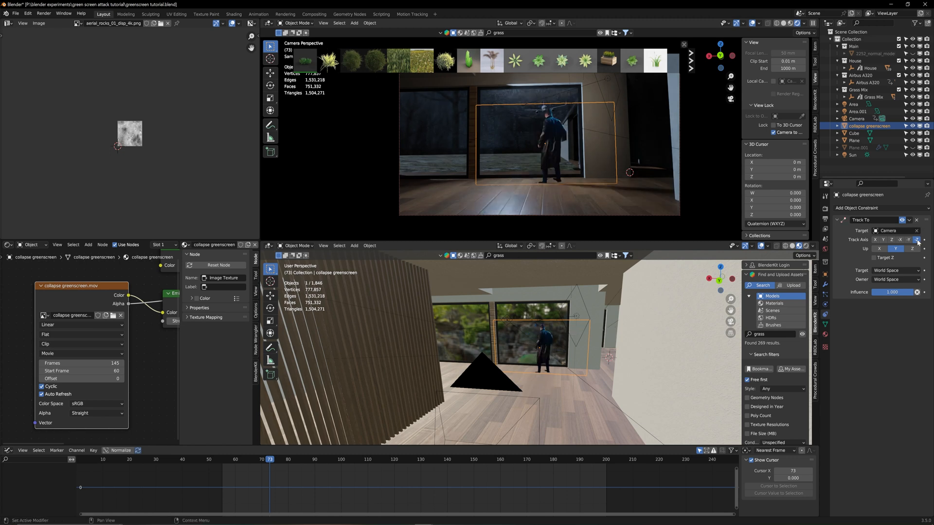
left_click(892, 240)
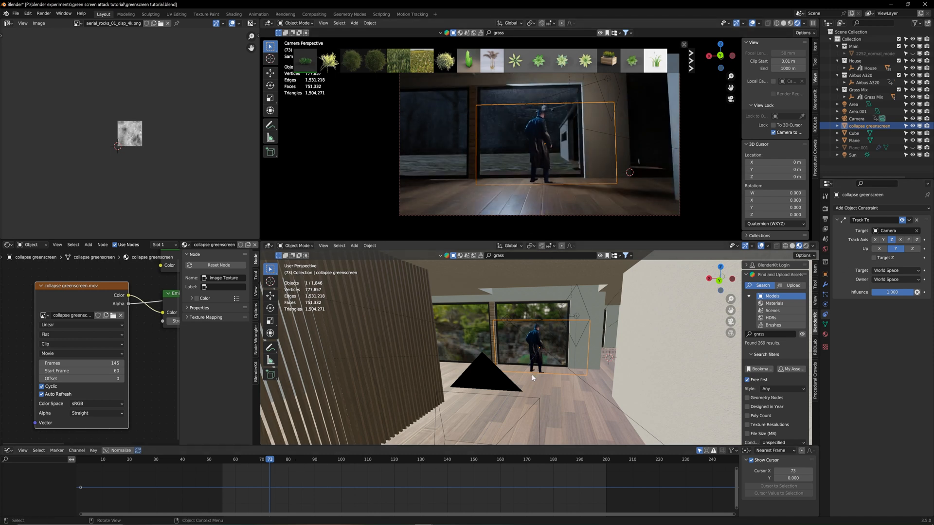
- Scrub the animation from frame 73 to frame 182 to check how the greenscreen plane follows the moving camera
middle_click_drag(566, 380, 593, 382)
scroll(569, 373, "up", 2)
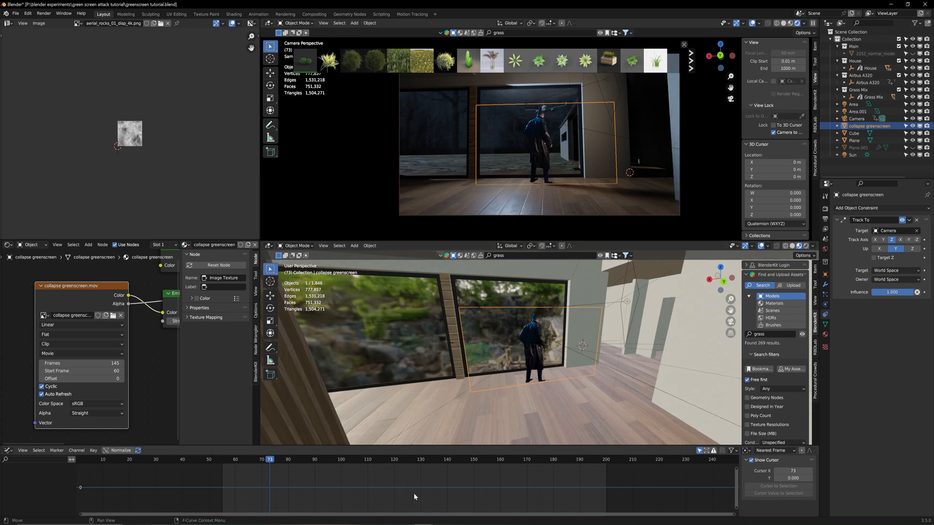
left_click_drag(273, 461, 386, 463)
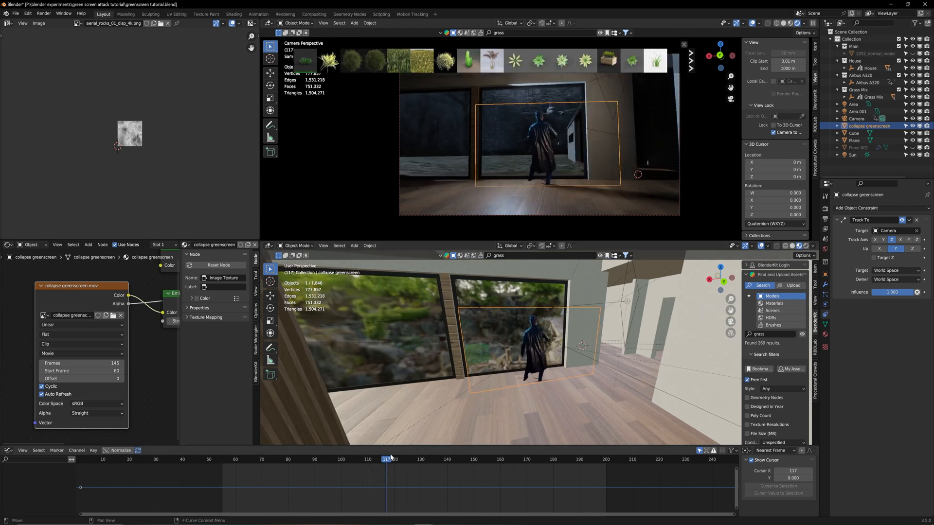
left_click_drag(392, 460, 547, 457)
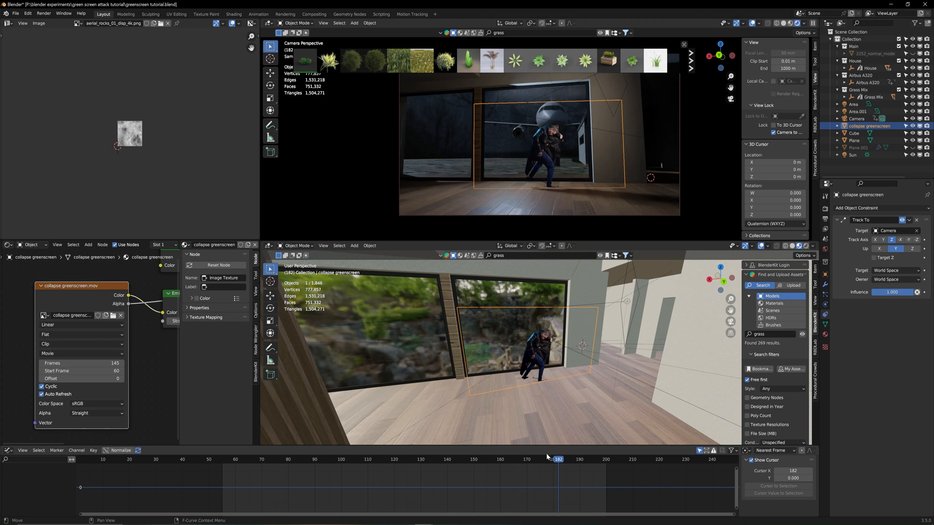
middle_click_drag(496, 358, 561, 355)
- Insert an RGB Curves node between the collapse greenscreen movie texture's color output and the Emission shader
middle_click_drag(164, 308, 83, 316)
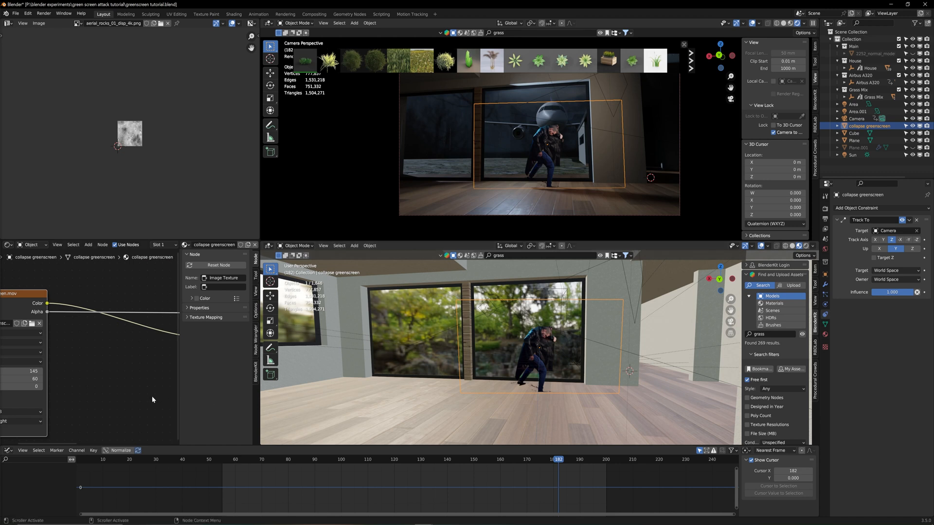
middle_click_drag(138, 384, 99, 379)
scroll(103, 381, "down", 3)
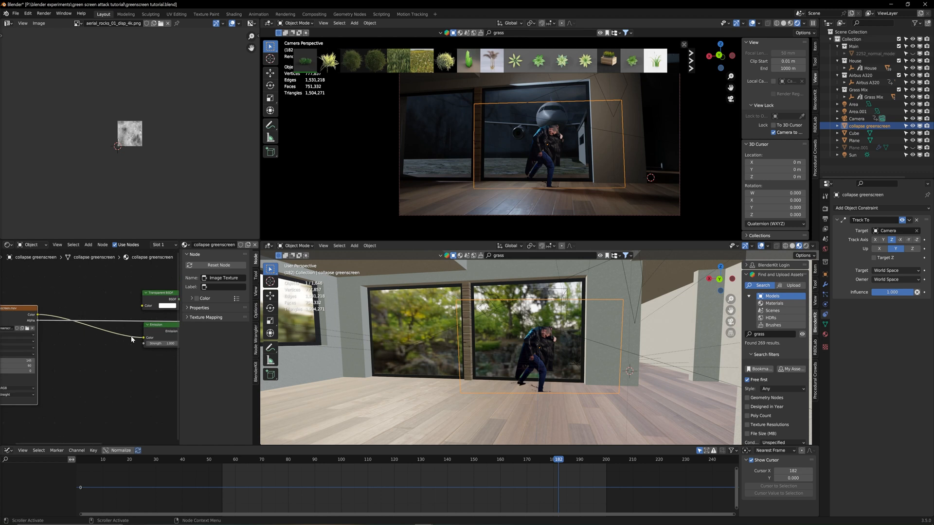
middle_click_drag(29, 341, 40, 342)
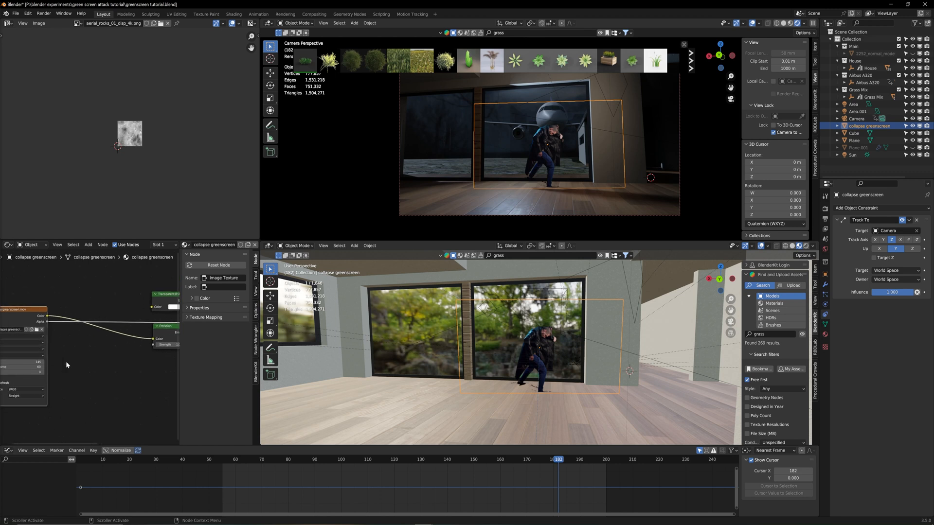
key("shift+a")
left_click(106, 373)
type("curve")
left_click(122, 407)
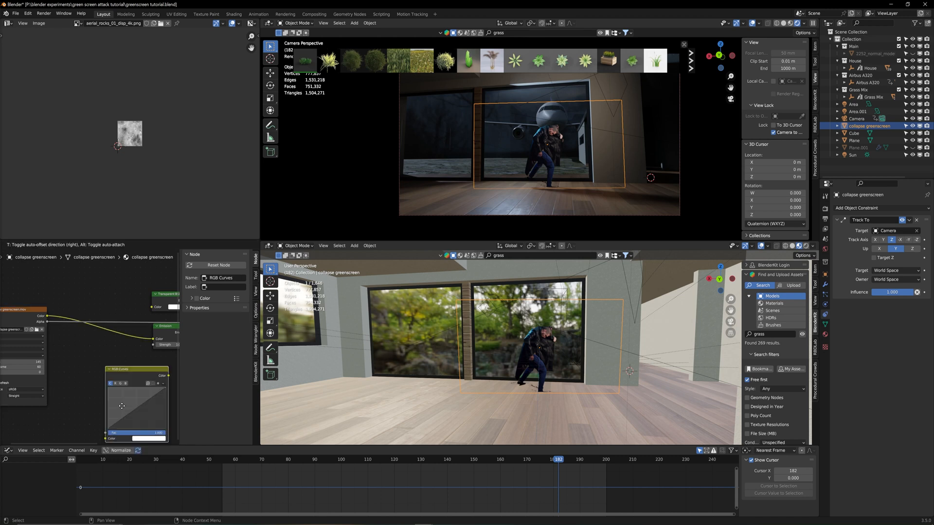
left_click(88, 367)
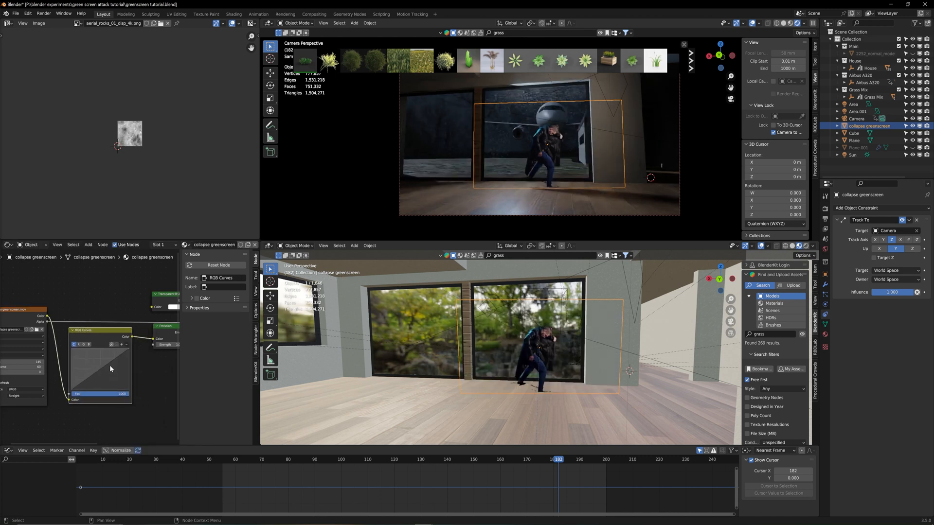
- Adjust the RGB Curves node's combined curve and its red-channel curve to grade the greenscreen footage
left_click_drag(113, 359, 88, 375)
left_click(79, 345)
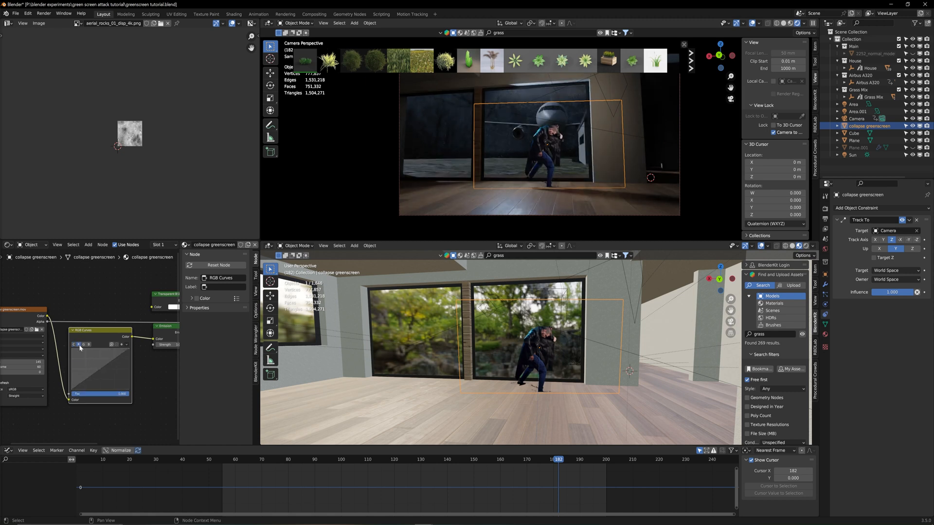
left_click(106, 365)
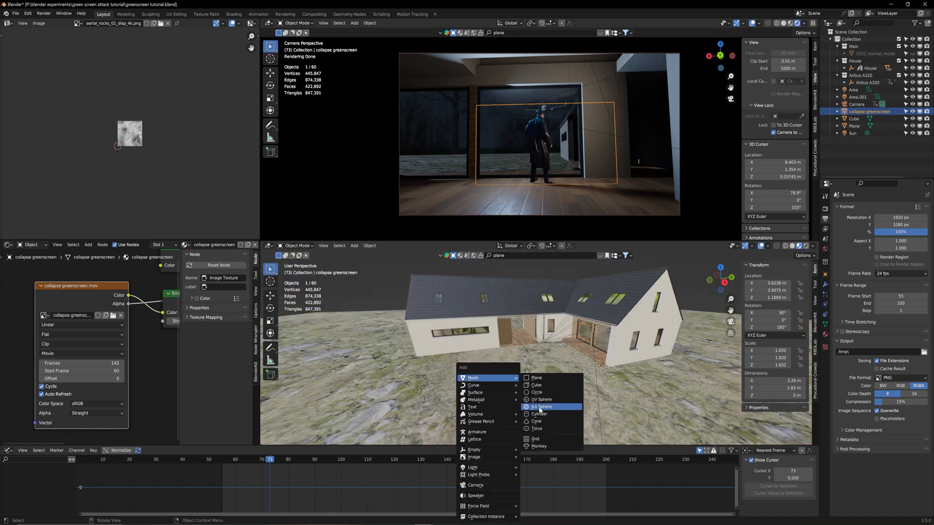
- Add a mesh plane outside the house for the grass and move it along the X axis
left_click(558, 408)
key("g")
key("x")
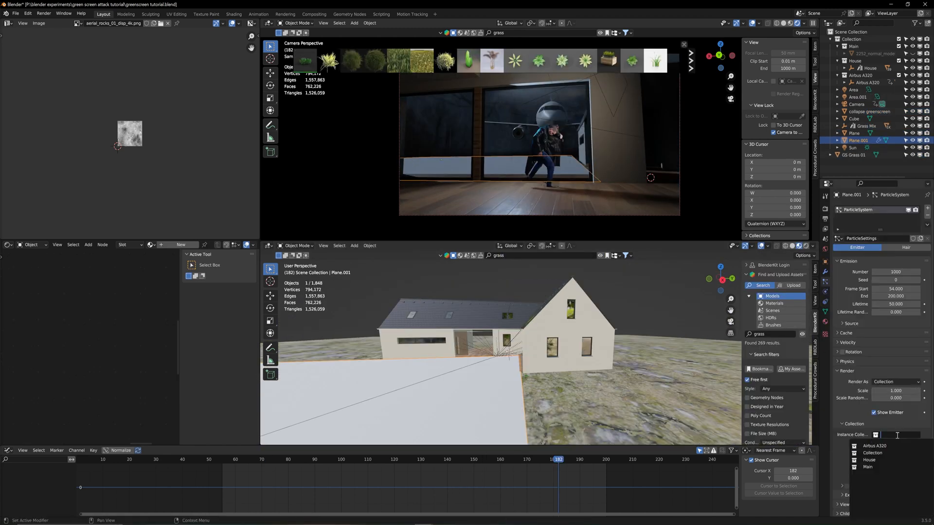